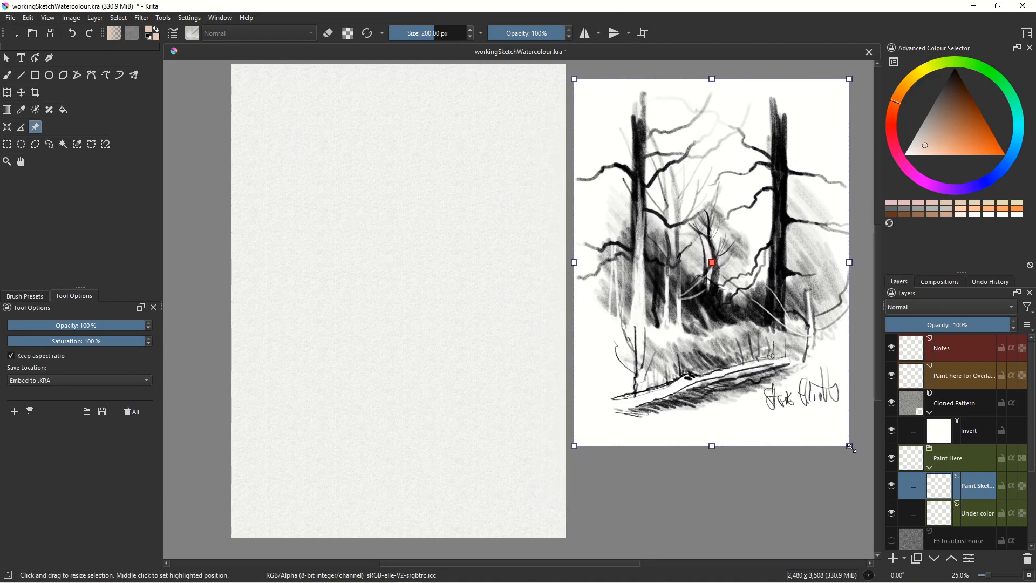
Enlarge the forest reference image to about the canvas's width, keeping it beside the blank paper
{"action": "mouse_move", "coordinate": [850, 445]}
{"action": "left_mouse_down"}
{"action": "mouse_move", "coordinate": [866, 459]}
{"action": "mouse_move", "coordinate": [876, 442]}
{"action": "mouse_move", "coordinate": [865, 378]}
{"action": "mouse_move", "coordinate": [737, 330]}
{"action": "left_mouse_up"}
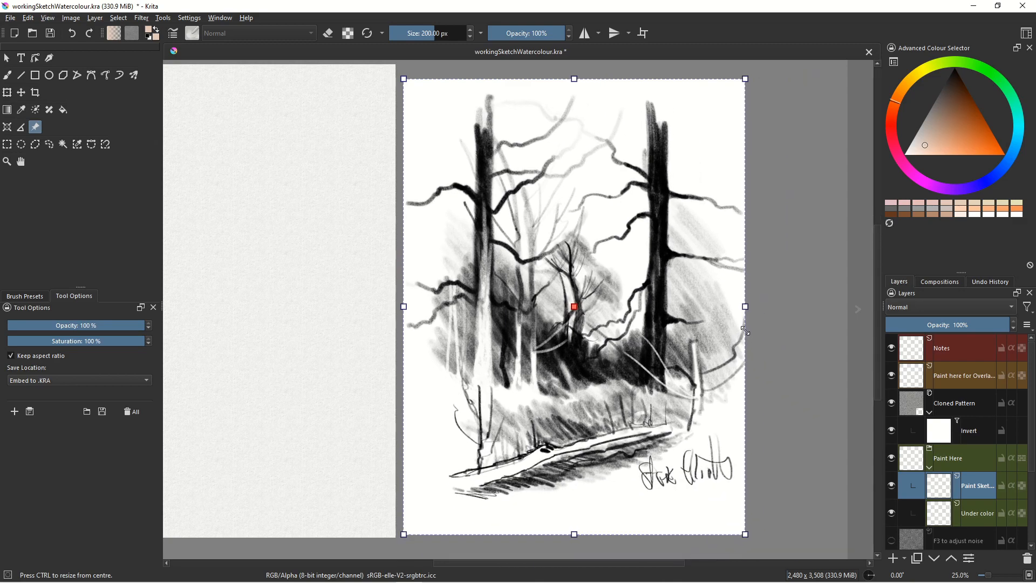
{"action": "left_click", "coordinate": [756, 248]}
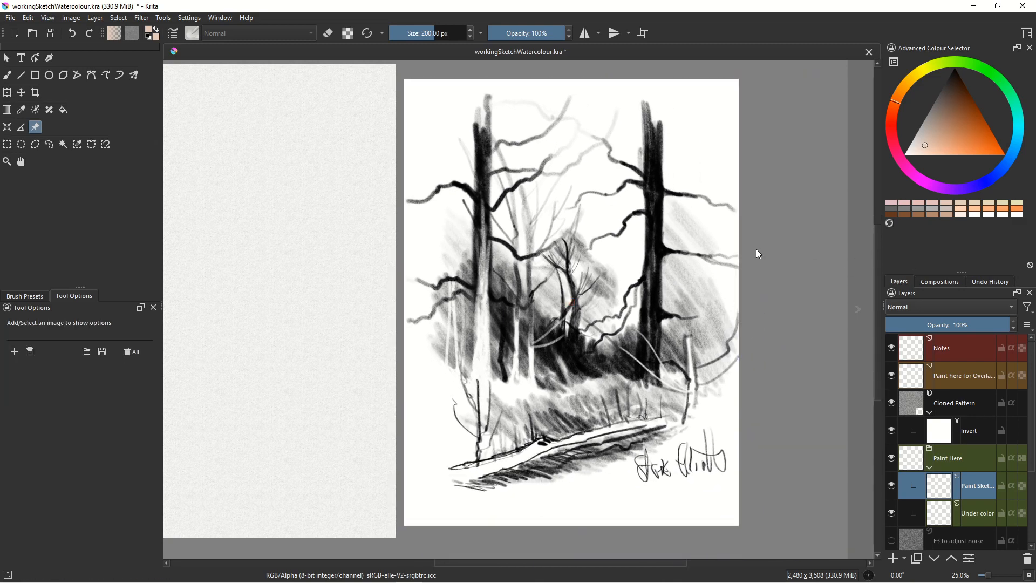
{"action": "left_click_drag", "start_coordinate": [302, 305], "coordinate": [352, 318]}
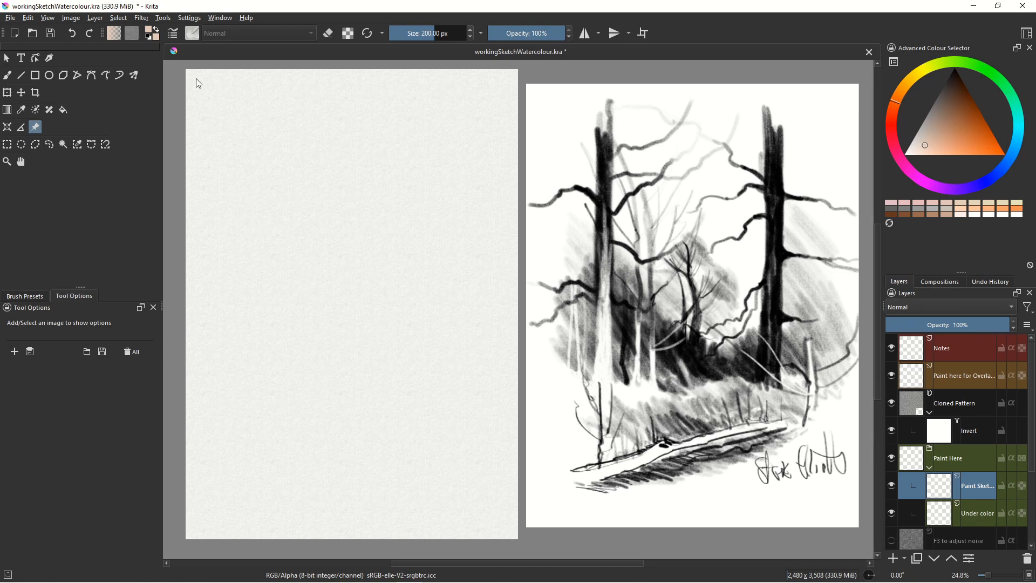
Change the colour of the "F3 to adjust BG color" fill layer to the warm off-white #f6efea
{"action": "scroll", "coordinate": [937, 358], "scroll_direction": "down", "scroll_amount": 3}
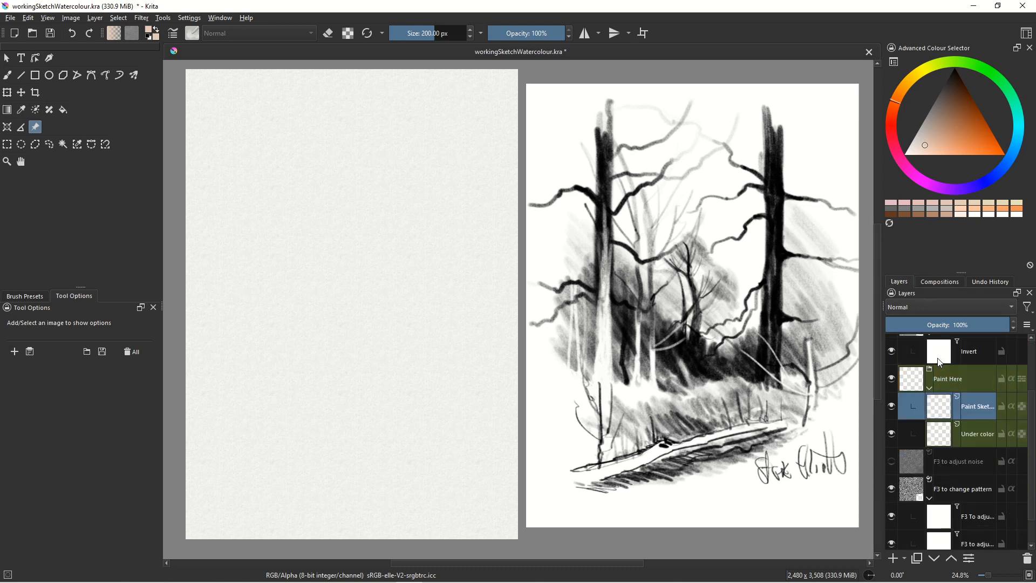
{"action": "scroll", "coordinate": [937, 357], "scroll_direction": "up", "scroll_amount": 3}
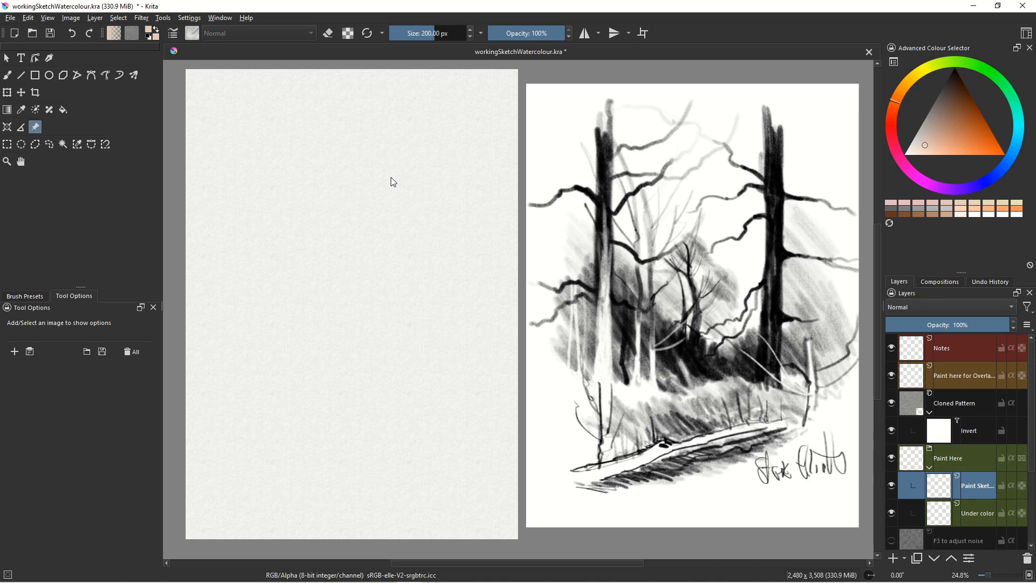
{"action": "scroll", "coordinate": [902, 375], "scroll_direction": "down", "scroll_amount": 3}
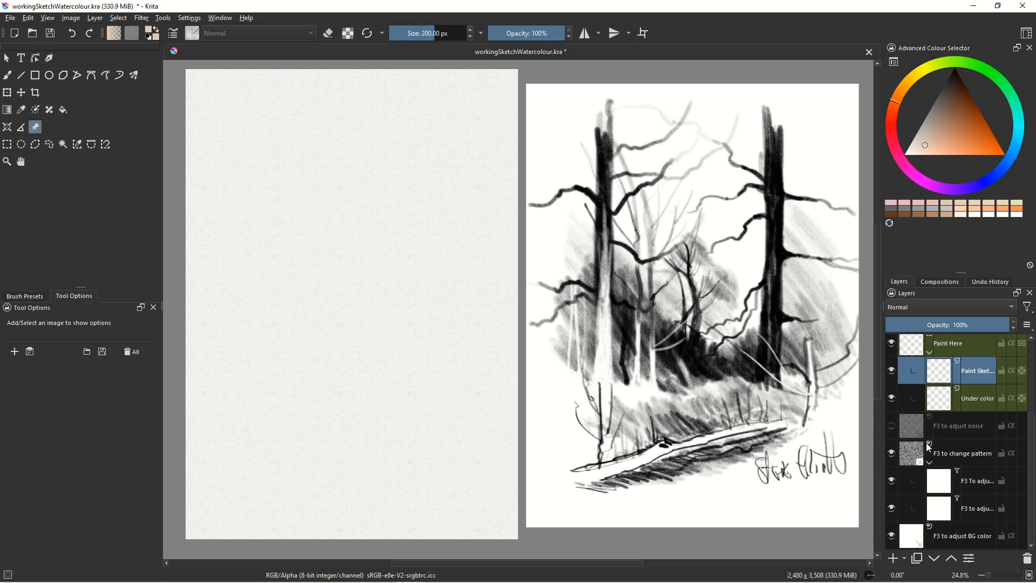
{"action": "left_click", "coordinate": [942, 536]}
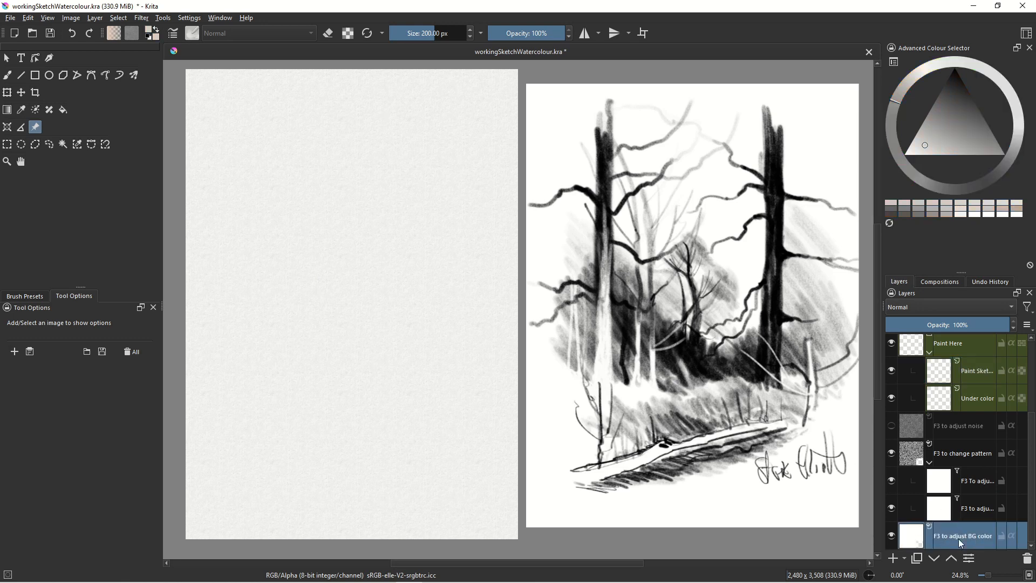
{"action": "mouse_move", "coordinate": [943, 541]}
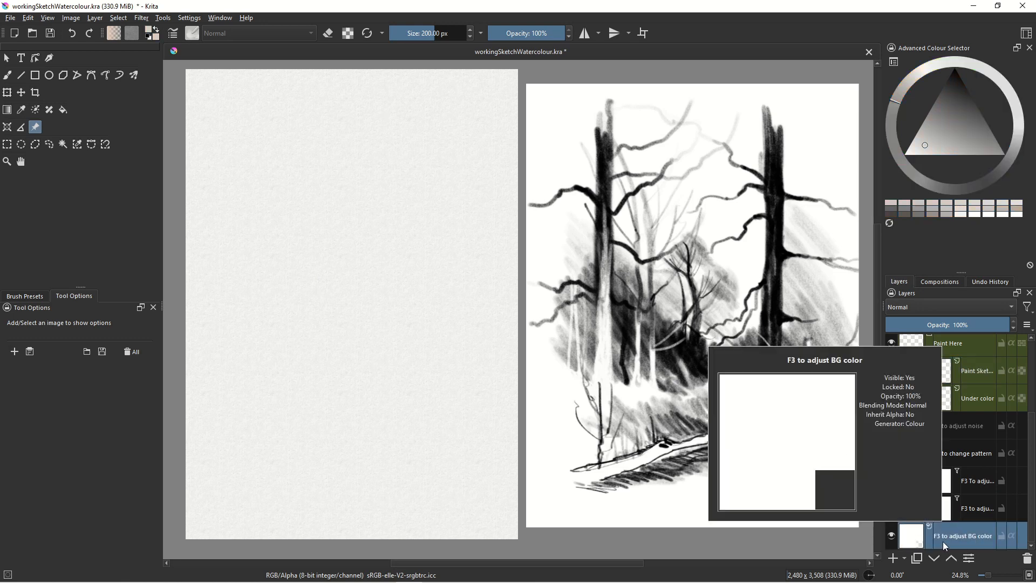
{"action": "key", "text": "F3"}
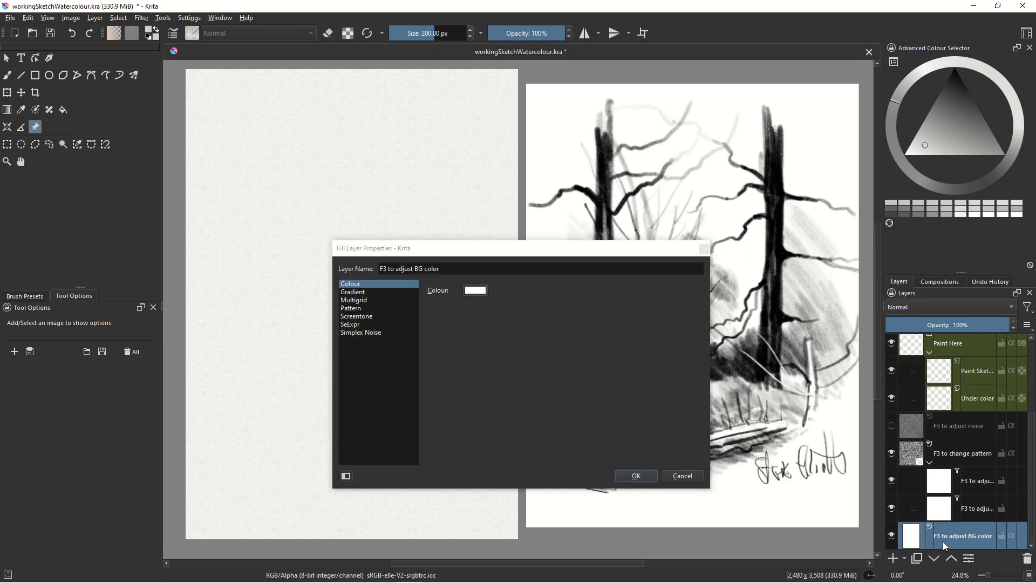
{"action": "left_click", "coordinate": [475, 291]}
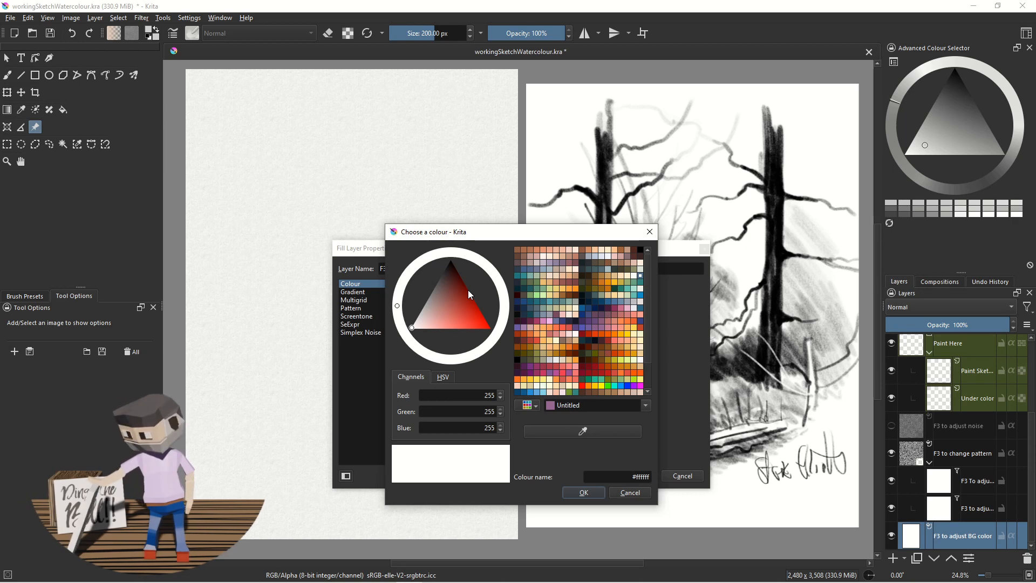
{"action": "left_click", "coordinate": [556, 256]}
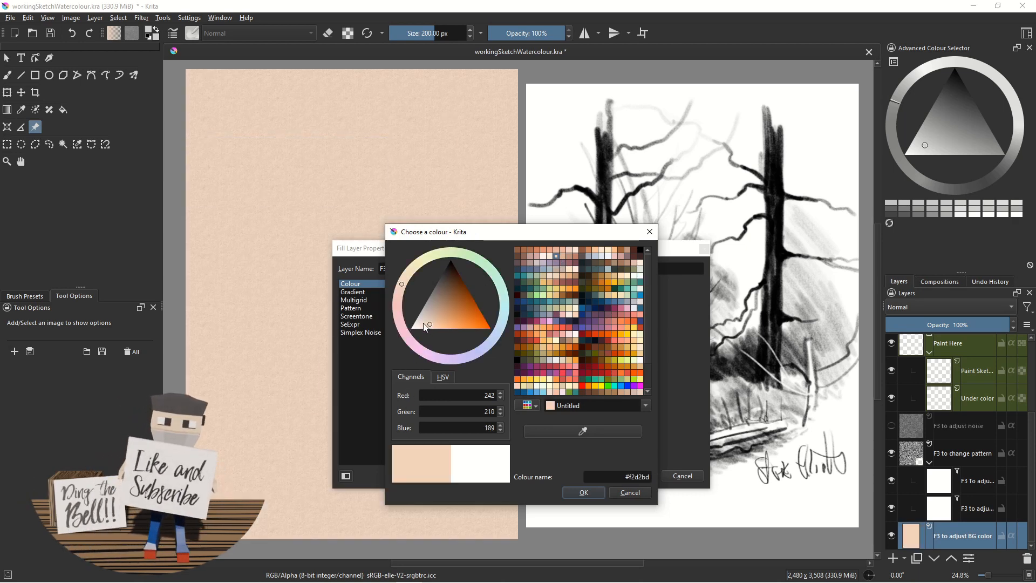
{"action": "left_click", "coordinate": [419, 326]}
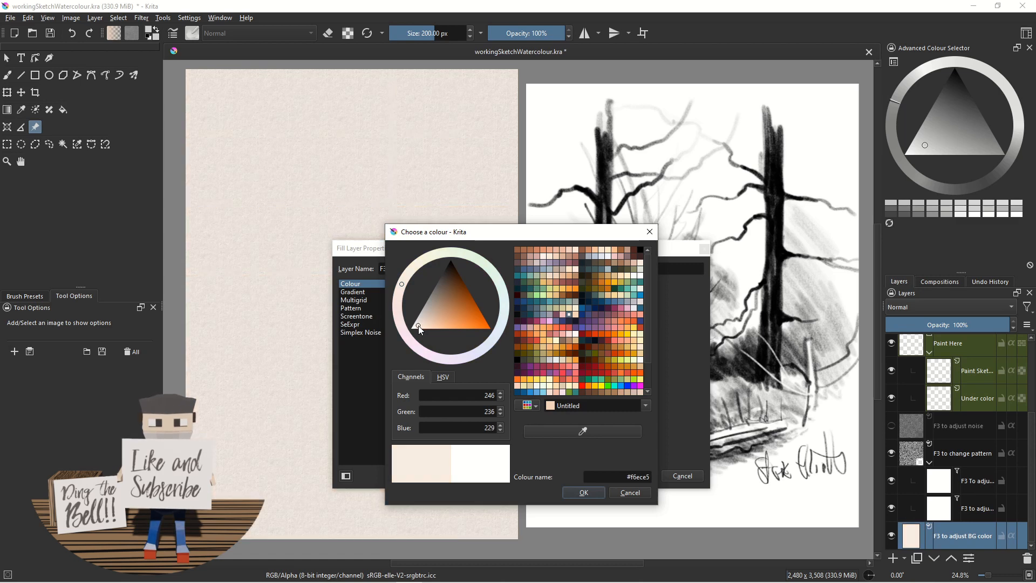
{"action": "left_click_drag", "start_coordinate": [419, 325], "coordinate": [417, 325]}
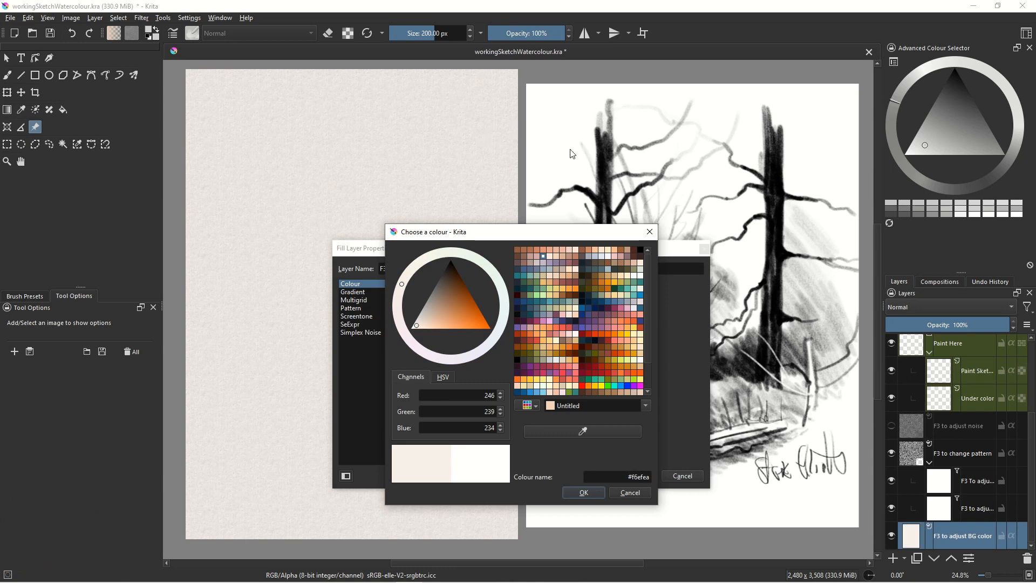
{"action": "left_click", "coordinate": [583, 492]}
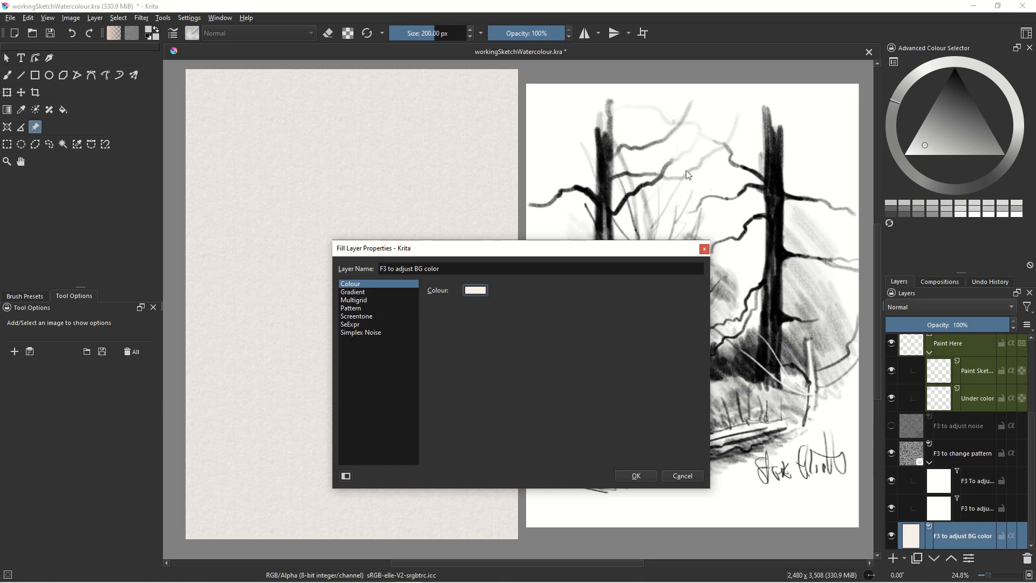
{"action": "left_click", "coordinate": [635, 475]}
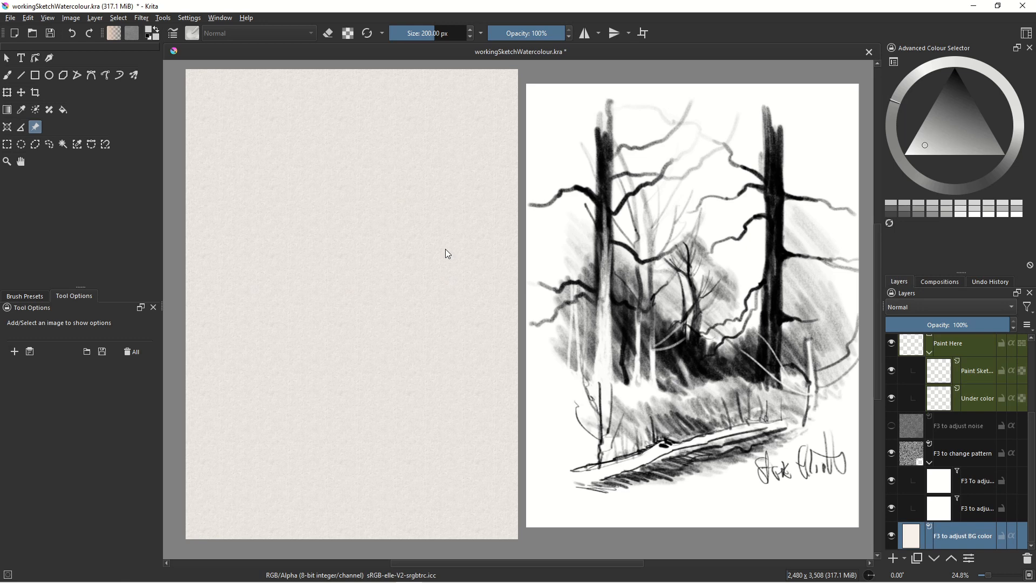
Set up the c) Pencil 1 Sketch brush with a near-black brown colour on the Under color layer
{"action": "left_click", "coordinate": [45, 297]}
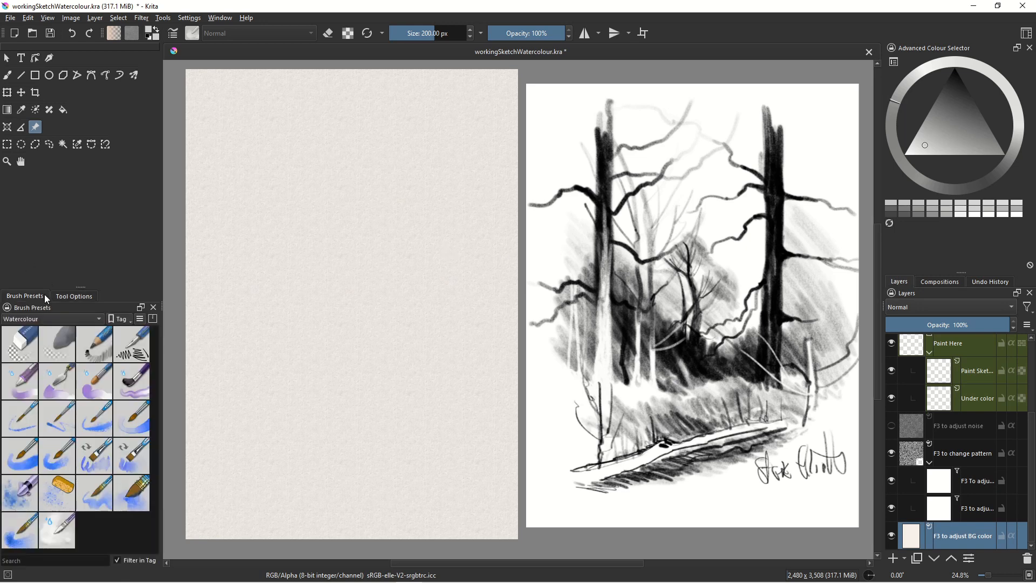
{"action": "left_click", "coordinate": [7, 75]}
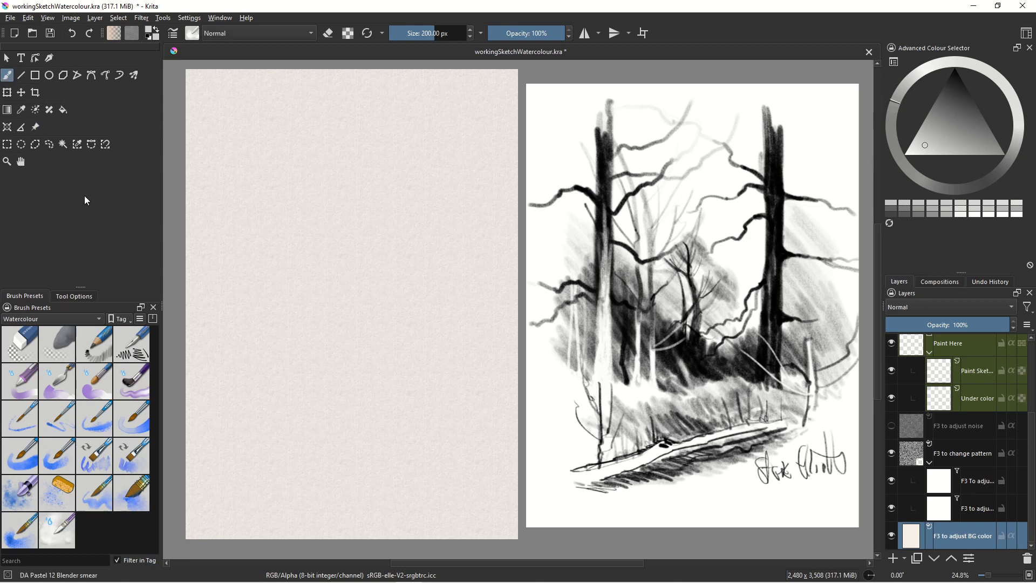
{"action": "left_click", "coordinate": [95, 344]}
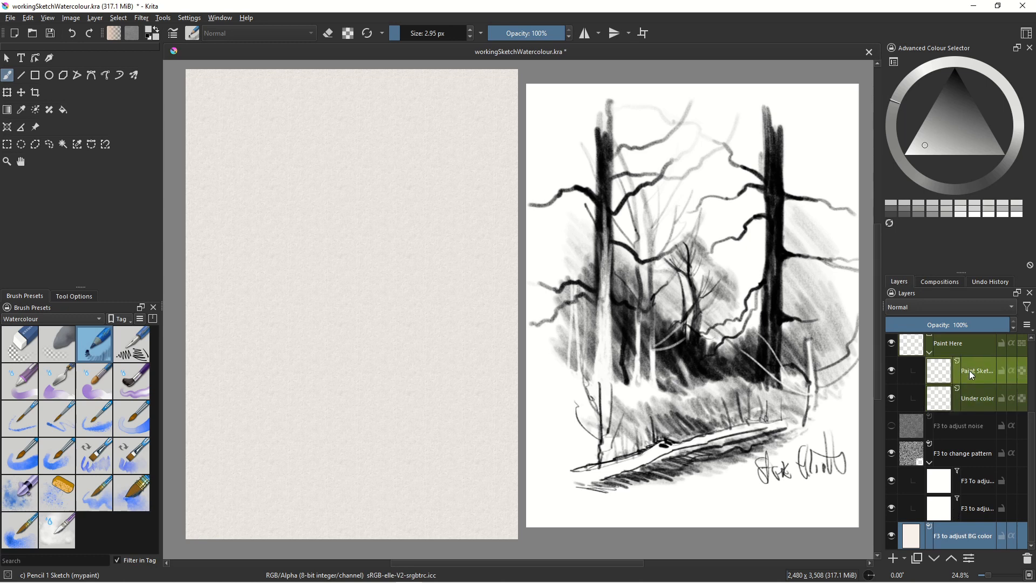
{"action": "left_click", "coordinate": [972, 401]}
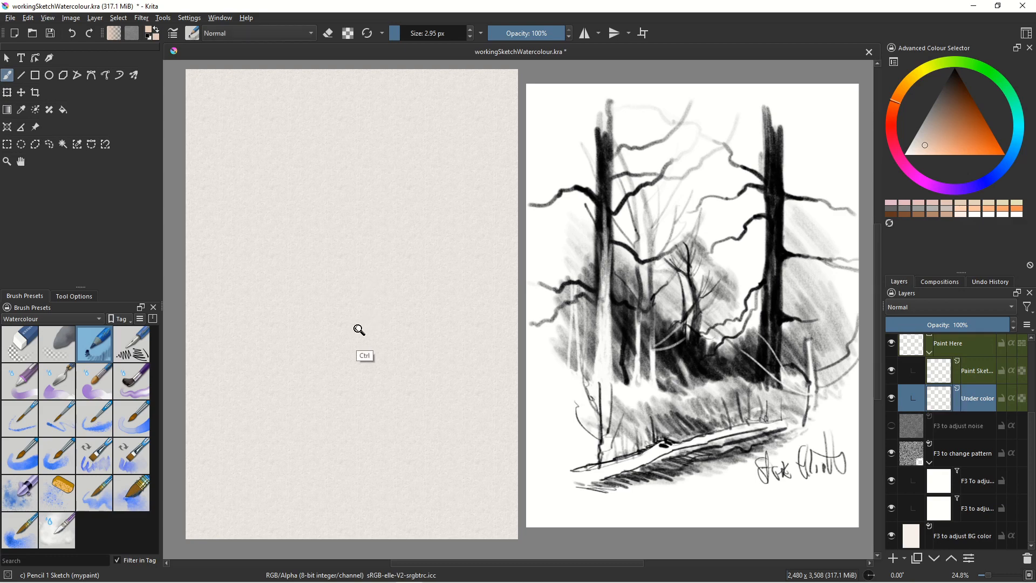
{"action": "left_click_drag", "start_coordinate": [365, 326], "coordinate": [564, 134]}
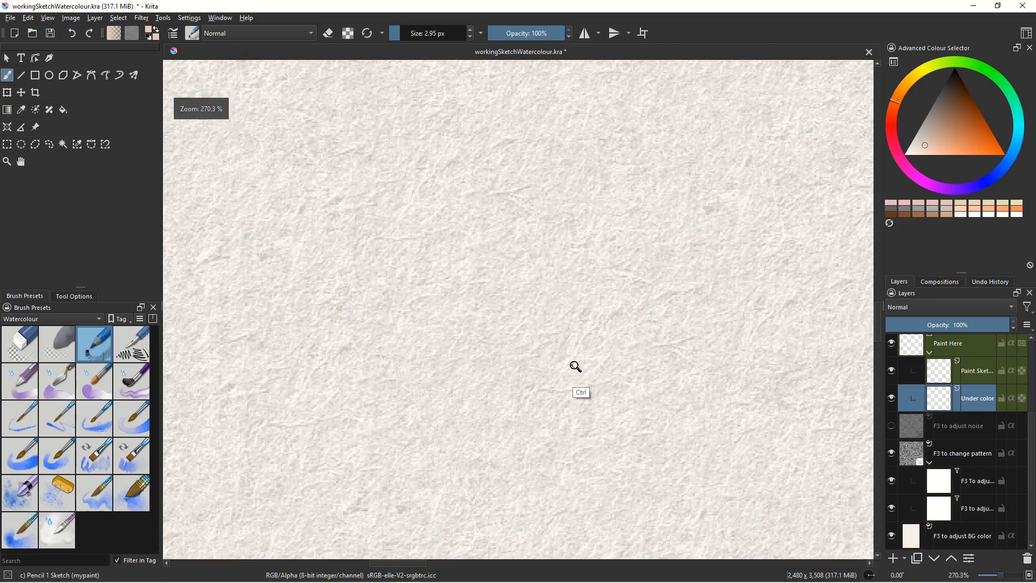
{"action": "left_click_drag", "start_coordinate": [601, 257], "coordinate": [361, 359]}
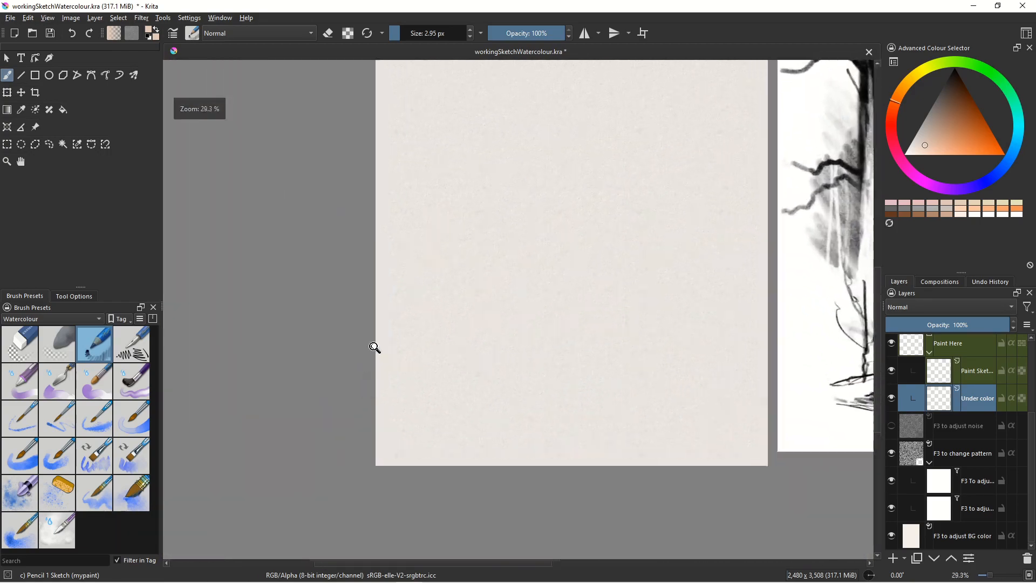
{"action": "left_click_drag", "start_coordinate": [522, 239], "coordinate": [427, 343]}
{"action": "left_click_drag", "start_coordinate": [449, 293], "coordinate": [347, 359]}
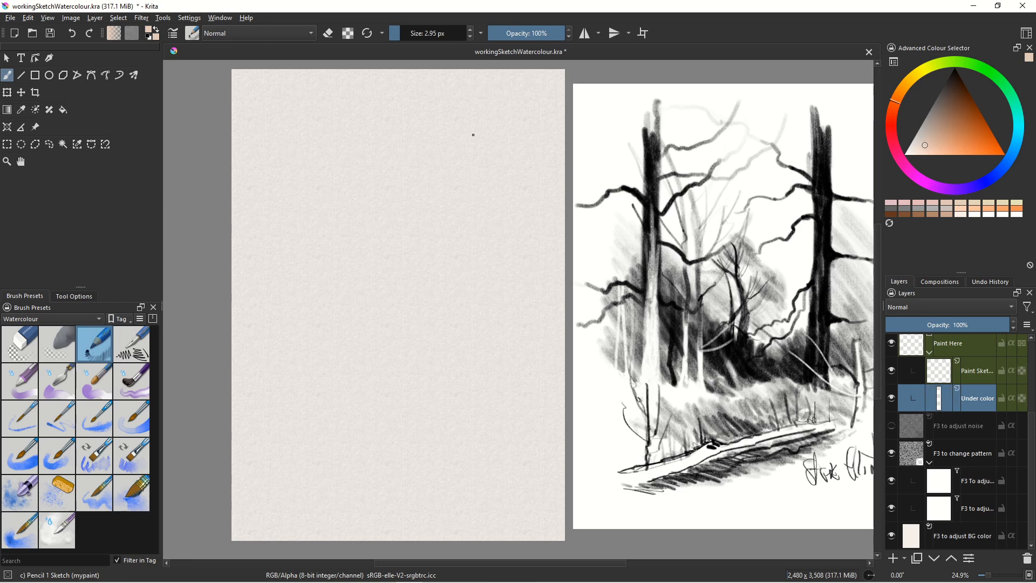
{"action": "left_click", "coordinate": [955, 82]}
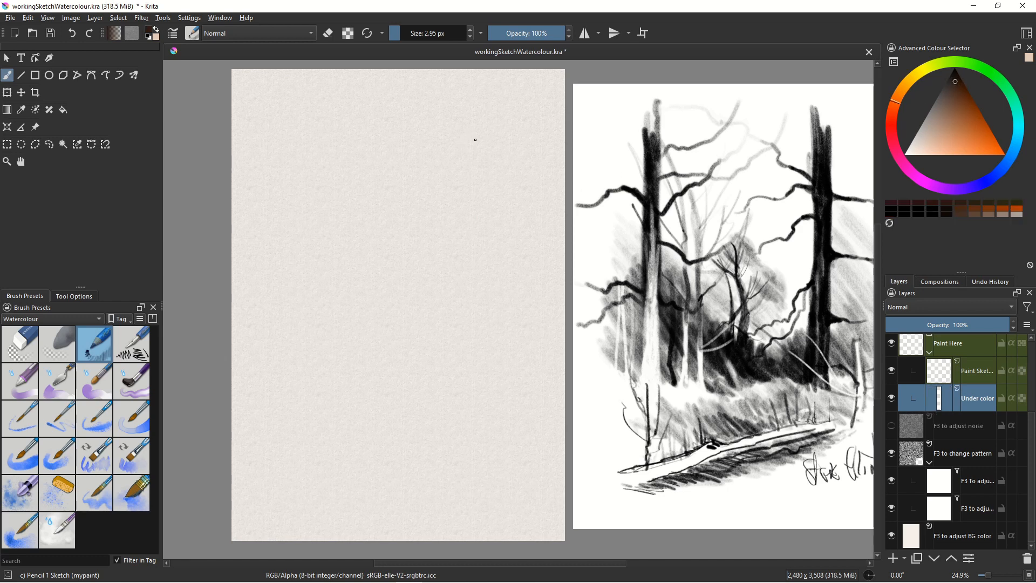
Sketch both edges and the flared base of the right tree trunk in pencil
{"action": "left_click_drag", "start_coordinate": [474, 130], "coordinate": [487, 385]}
{"action": "left_click_drag", "start_coordinate": [448, 123], "coordinate": [463, 356]}
{"action": "mouse_move", "coordinate": [454, 262]}
{"action": "left_mouse_down"}
{"action": "mouse_move", "coordinate": [463, 356]}
{"action": "mouse_move", "coordinate": [452, 397]}
{"action": "mouse_move", "coordinate": [501, 380]}
{"action": "left_mouse_up"}
{"action": "left_click_drag", "start_coordinate": [518, 379], "coordinate": [525, 372]}
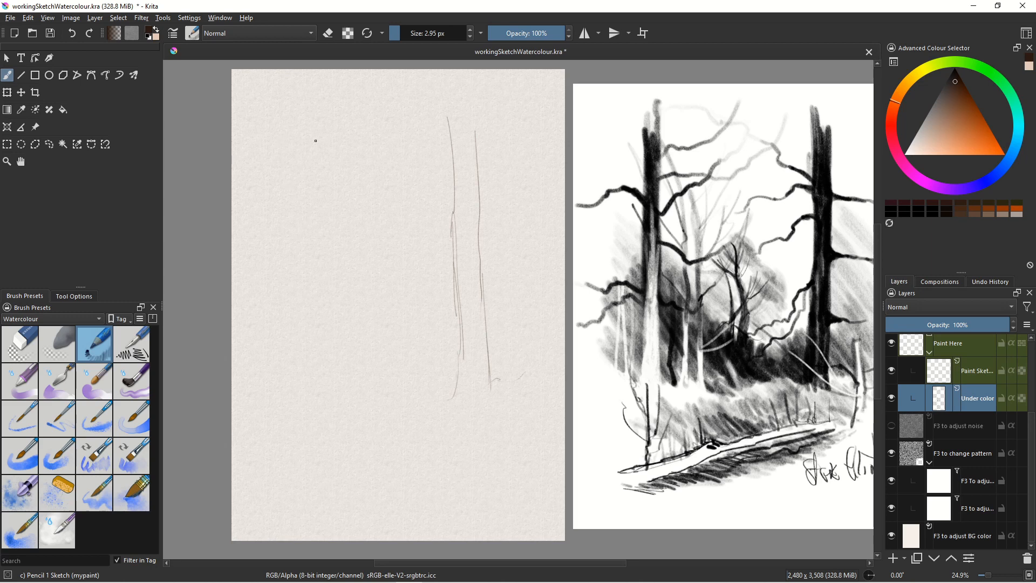
Sketch both edges of the left tree trunk, leaning slightly outward towards its base
{"action": "left_click_drag", "start_coordinate": [332, 95], "coordinate": [316, 261]}
{"action": "left_click_drag", "start_coordinate": [321, 220], "coordinate": [322, 313]}
{"action": "left_click_drag", "start_coordinate": [330, 198], "coordinate": [313, 335]}
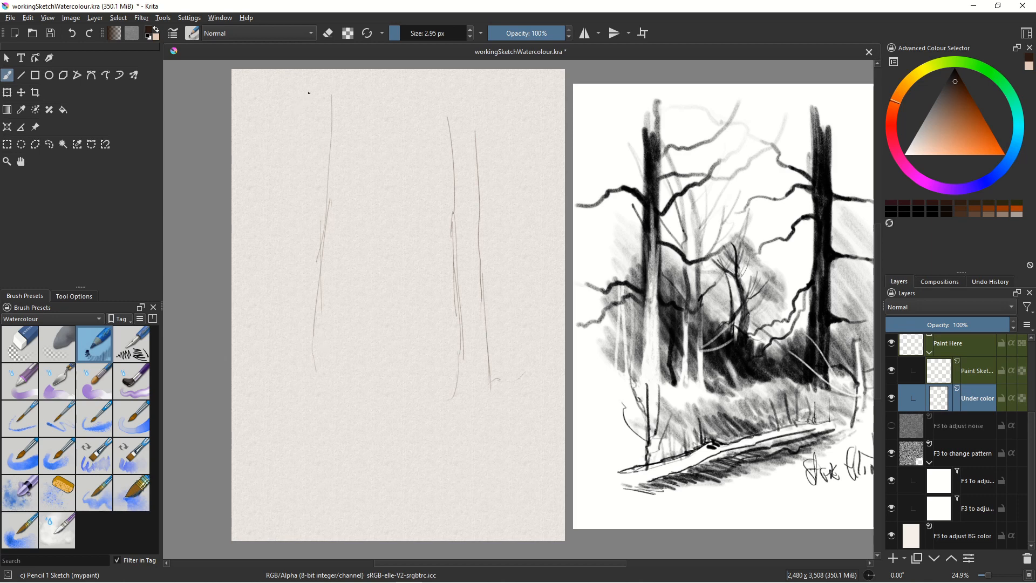
{"action": "left_click_drag", "start_coordinate": [311, 95], "coordinate": [296, 282]}
Draw the curved ground lines outside the left trunk and between the bases of the two trees
{"action": "left_click_drag", "start_coordinate": [293, 348], "coordinate": [260, 327]}
{"action": "left_click_drag", "start_coordinate": [313, 354], "coordinate": [377, 388]}
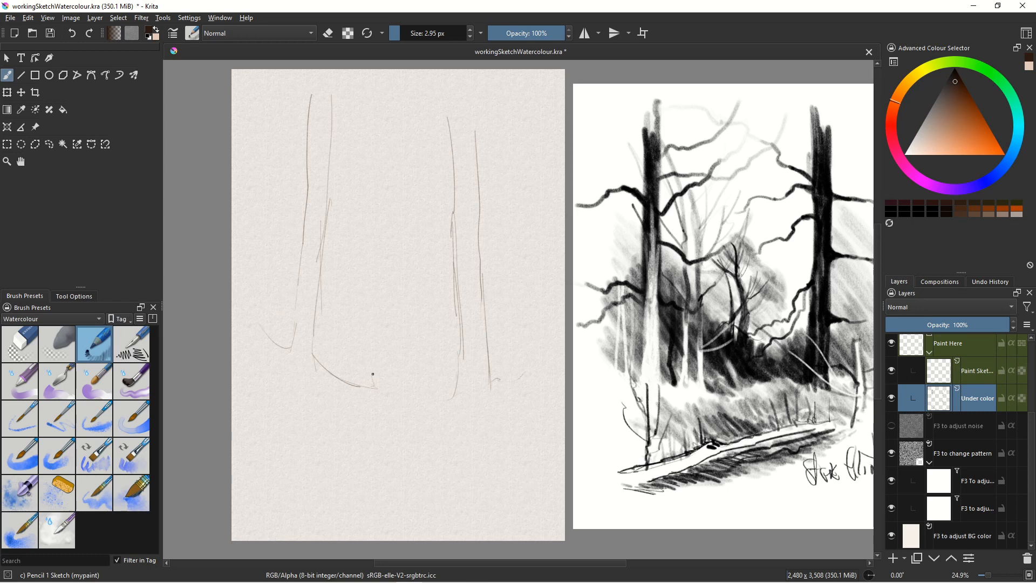
{"action": "mouse_move", "coordinate": [506, 406]}
{"action": "left_mouse_down"}
{"action": "mouse_move", "coordinate": [379, 376]}
{"action": "mouse_move", "coordinate": [410, 375]}
{"action": "mouse_move", "coordinate": [344, 371]}
{"action": "mouse_move", "coordinate": [350, 380]}
{"action": "mouse_move", "coordinate": [411, 378]}
{"action": "mouse_move", "coordinate": [341, 369]}
{"action": "mouse_move", "coordinate": [456, 392]}
{"action": "left_mouse_up"}
Outline the fallen log across the foreground, adding short bark contours and a small knot near its left end
{"action": "mouse_move", "coordinate": [524, 422]}
{"action": "left_mouse_down"}
{"action": "mouse_move", "coordinate": [378, 432]}
{"action": "mouse_move", "coordinate": [324, 420]}
{"action": "mouse_move", "coordinate": [267, 431]}
{"action": "left_mouse_up"}
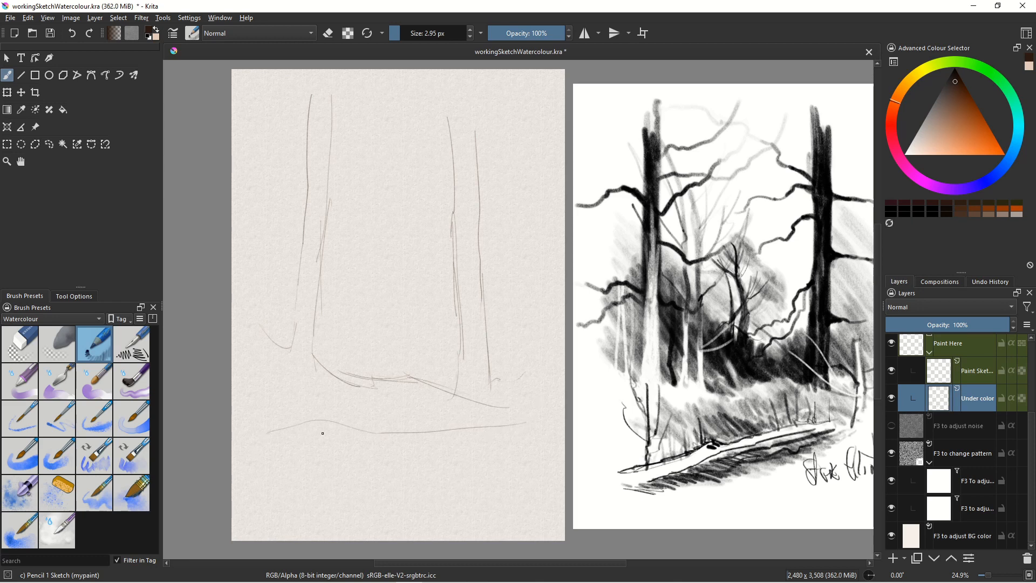
{"action": "mouse_move", "coordinate": [529, 443]}
{"action": "left_mouse_down"}
{"action": "mouse_move", "coordinate": [354, 473]}
{"action": "mouse_move", "coordinate": [346, 429]}
{"action": "mouse_move", "coordinate": [410, 455]}
{"action": "mouse_move", "coordinate": [410, 435]}
{"action": "mouse_move", "coordinate": [410, 457]}
{"action": "mouse_move", "coordinate": [448, 434]}
{"action": "mouse_move", "coordinate": [508, 427]}
{"action": "left_mouse_up"}
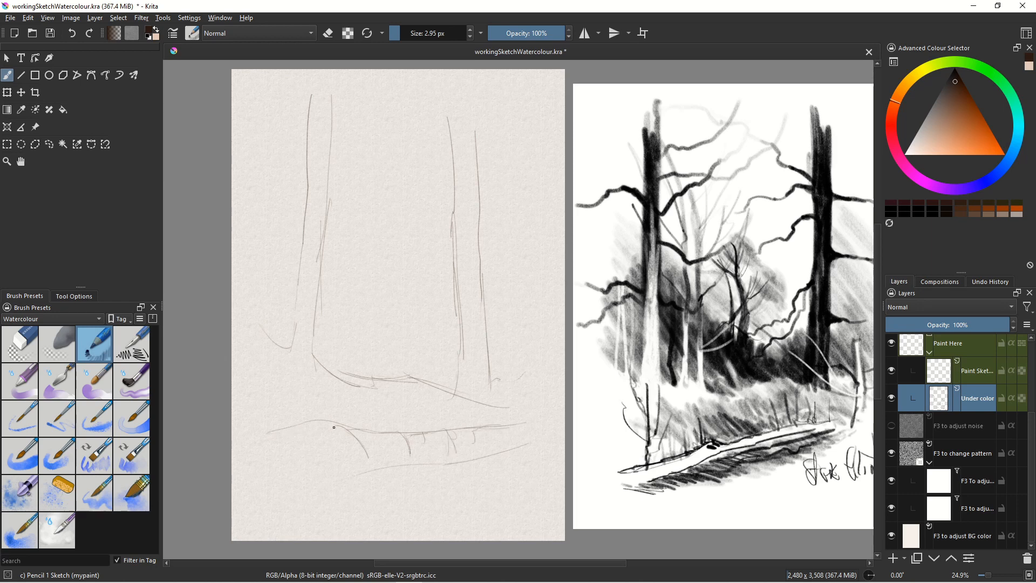
{"action": "mouse_move", "coordinate": [328, 428]}
{"action": "left_mouse_down"}
{"action": "mouse_move", "coordinate": [314, 427]}
{"action": "mouse_move", "coordinate": [318, 441]}
{"action": "left_mouse_up"}
Sketch rounded bush shapes between the trunks and bare branches on both trees, and select the eraser brush
{"action": "mouse_move", "coordinate": [366, 237]}
{"action": "left_mouse_down"}
{"action": "mouse_move", "coordinate": [400, 294]}
{"action": "mouse_move", "coordinate": [388, 310]}
{"action": "mouse_move", "coordinate": [412, 302]}
{"action": "mouse_move", "coordinate": [424, 343]}
{"action": "left_mouse_up"}
{"action": "left_click_drag", "start_coordinate": [369, 251], "coordinate": [384, 337]}
{"action": "left_click_drag", "start_coordinate": [358, 266], "coordinate": [376, 332]}
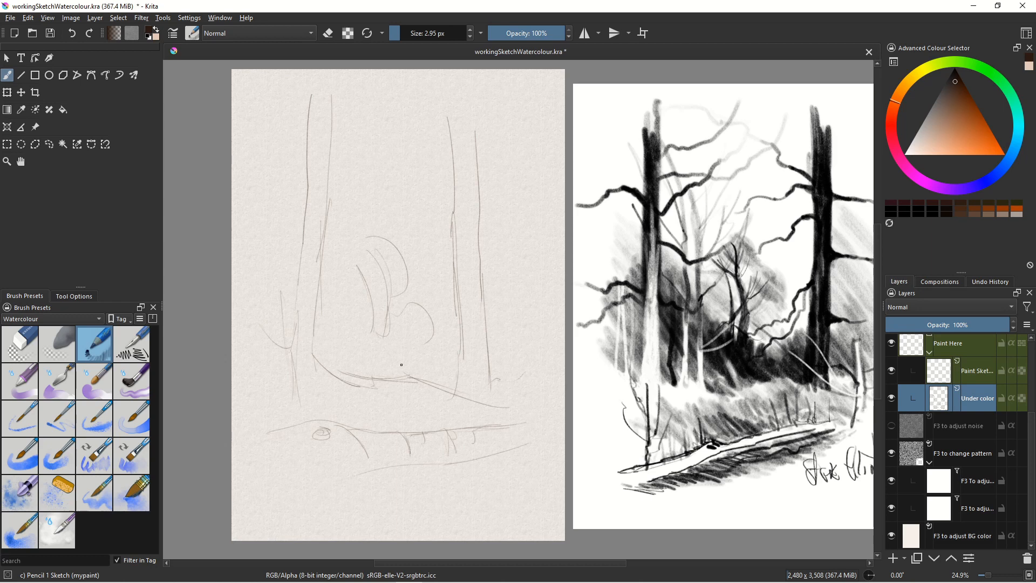
{"action": "mouse_move", "coordinate": [358, 321]}
{"action": "left_mouse_down"}
{"action": "mouse_move", "coordinate": [261, 234]}
{"action": "mouse_move", "coordinate": [297, 276]}
{"action": "mouse_move", "coordinate": [338, 288]}
{"action": "mouse_move", "coordinate": [356, 316]}
{"action": "left_mouse_up"}
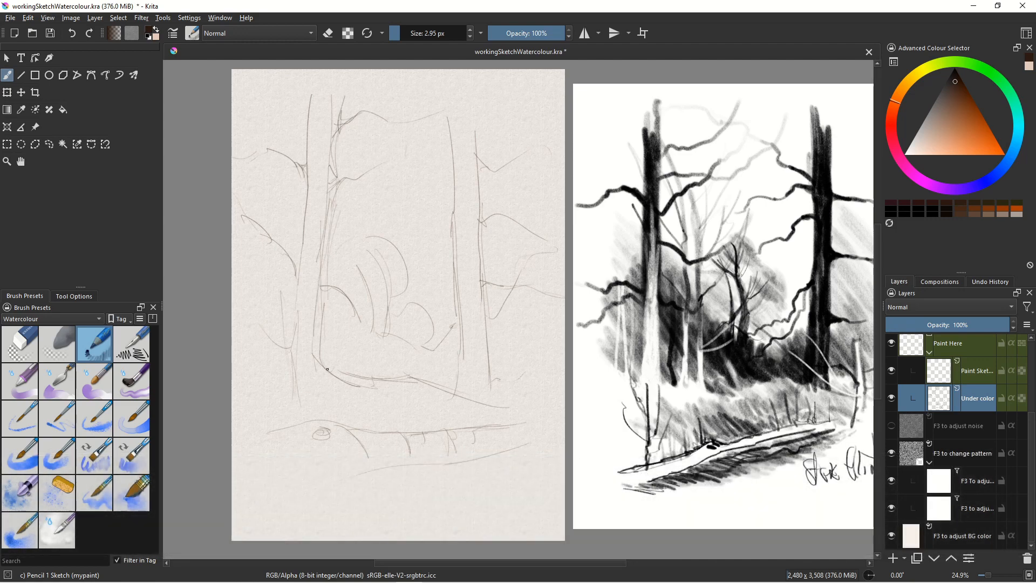
{"action": "left_click", "coordinate": [24, 343]}
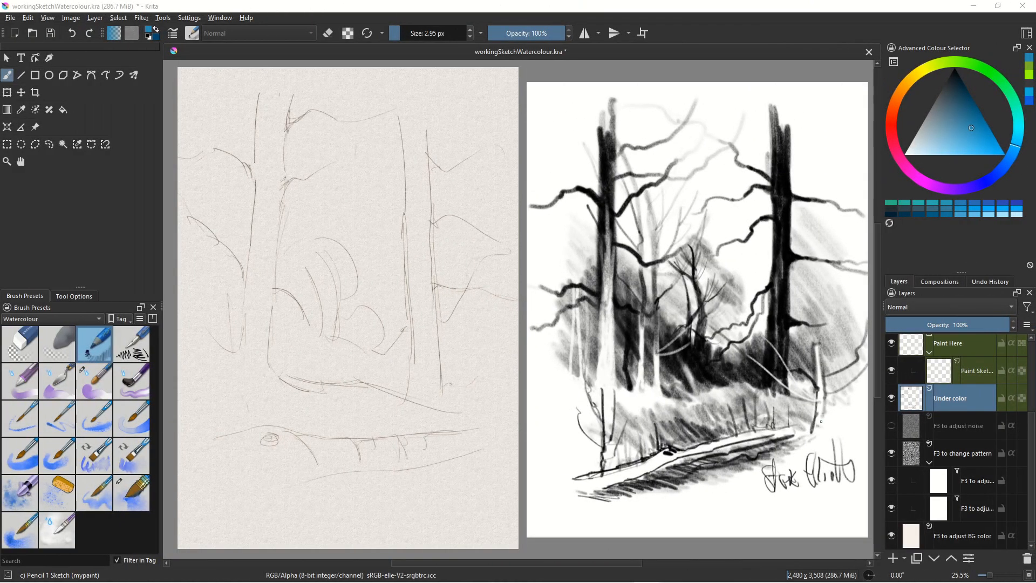
Check the pencil sketch by hiding and showing the Under color layer, and lock that layer
{"action": "left_click", "coordinate": [891, 398]}
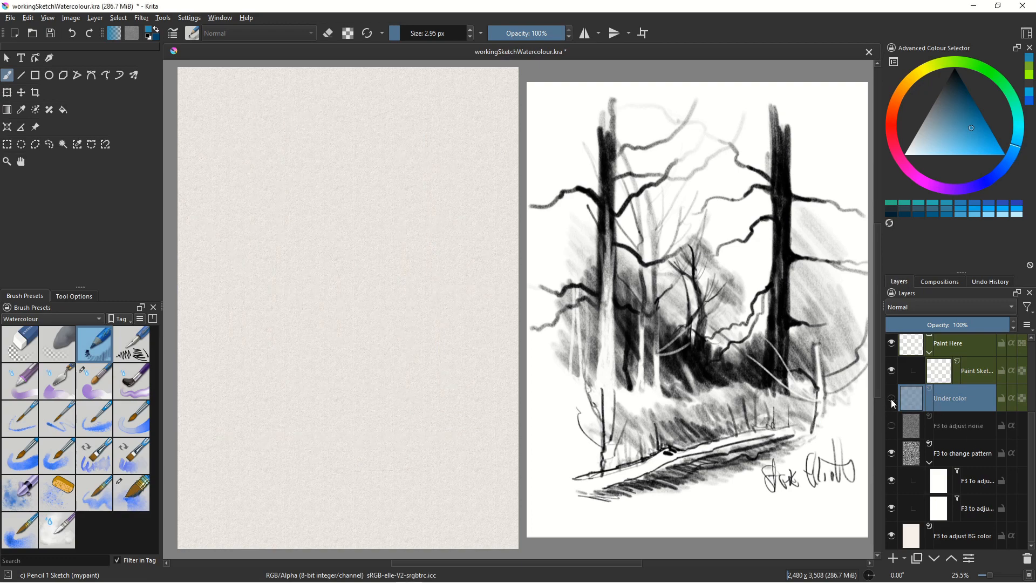
{"action": "left_click", "coordinate": [891, 400]}
{"action": "left_click", "coordinate": [1001, 398]}
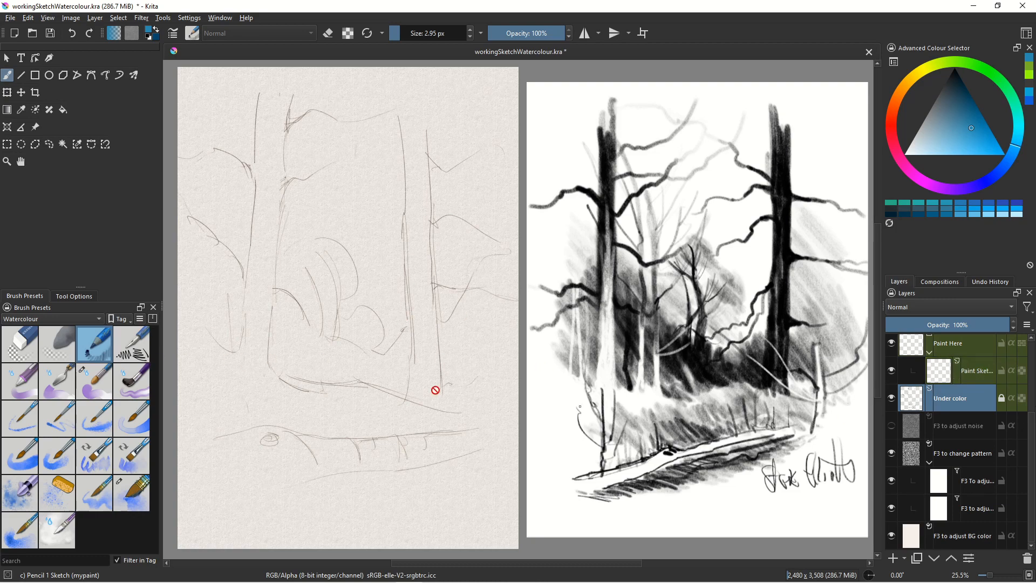
Choose the i) Wet Paint Plus brush and set its colour to a muted teal blue
{"action": "left_click", "coordinate": [90, 373]}
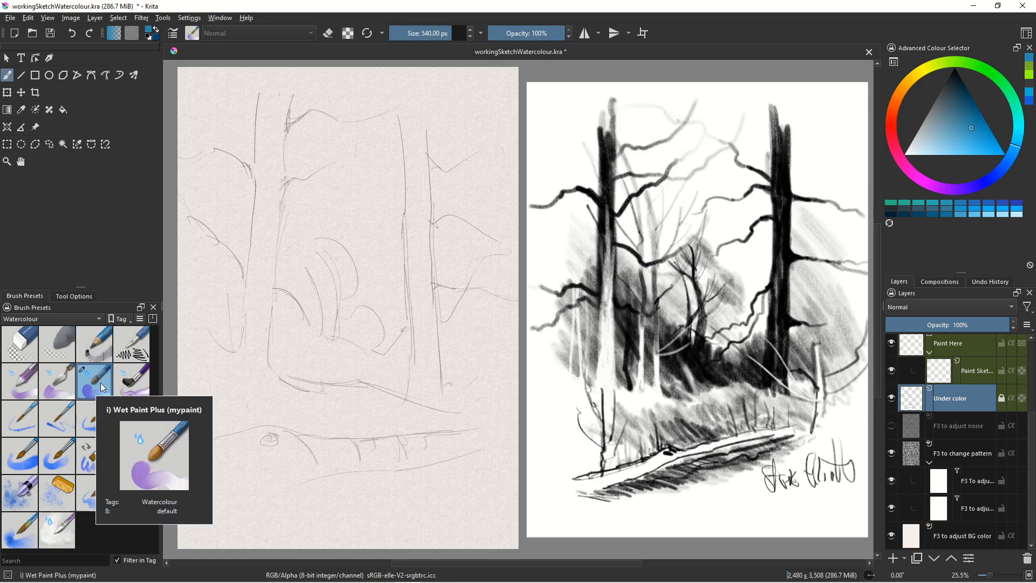
{"action": "left_click", "coordinate": [1019, 135]}
{"action": "left_click", "coordinate": [973, 116]}
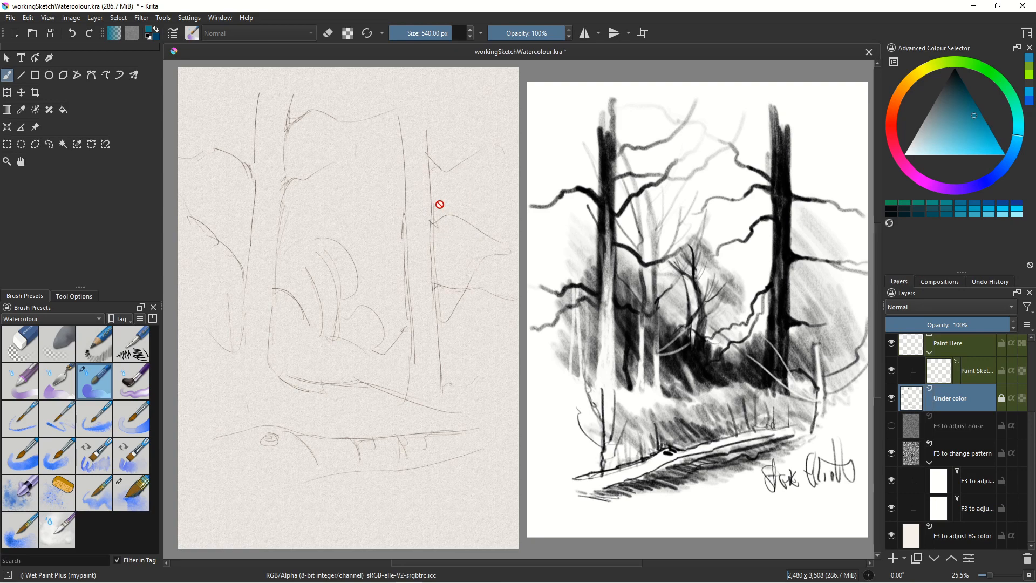
Paint a cyan wash across the upper sky around the tree on the page's right side, on the layer directly above Under color
{"action": "left_click", "coordinate": [963, 376]}
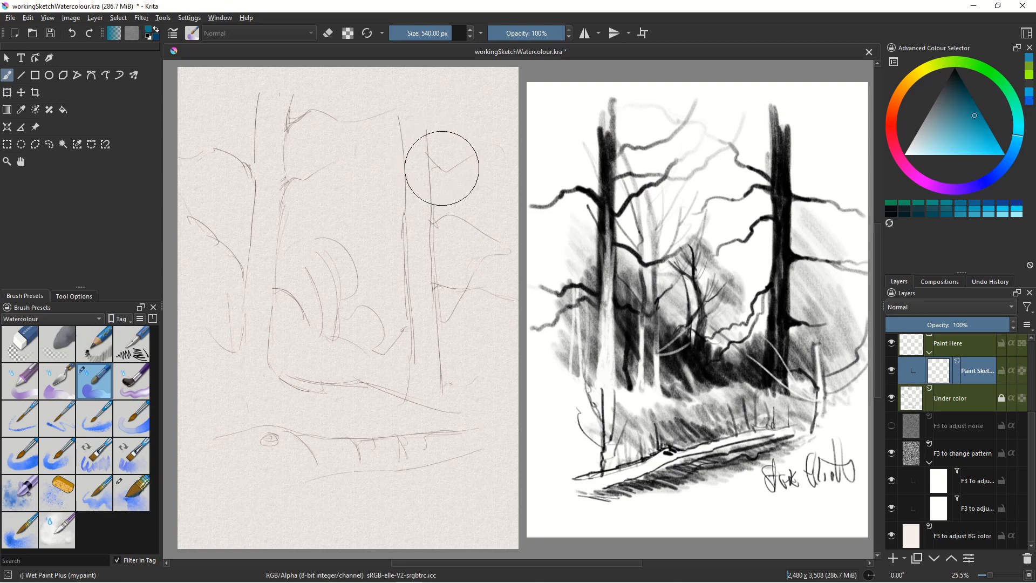
{"action": "mouse_move", "coordinate": [441, 169]}
{"action": "left_mouse_down"}
{"action": "mouse_move", "coordinate": [451, 146]}
{"action": "mouse_move", "coordinate": [480, 163]}
{"action": "mouse_move", "coordinate": [460, 213]}
{"action": "mouse_move", "coordinate": [415, 218]}
{"action": "mouse_move", "coordinate": [396, 203]}
{"action": "mouse_move", "coordinate": [392, 177]}
{"action": "mouse_move", "coordinate": [439, 211]}
{"action": "mouse_move", "coordinate": [403, 179]}
{"action": "mouse_move", "coordinate": [394, 154]}
{"action": "mouse_move", "coordinate": [446, 101]}
{"action": "mouse_move", "coordinate": [488, 103]}
{"action": "left_mouse_up"}
{"action": "left_click", "coordinate": [985, 131]}
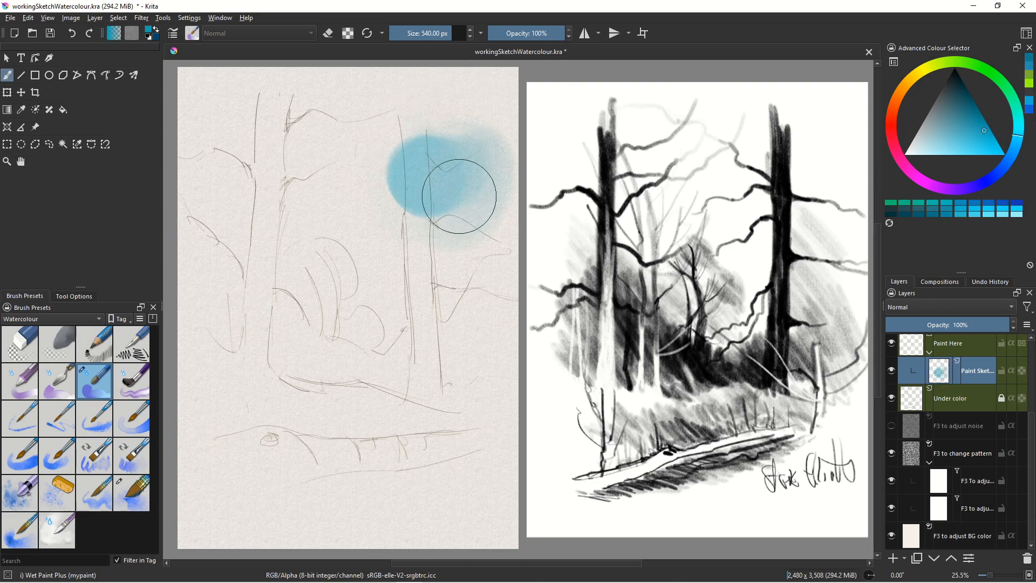
{"action": "mouse_move", "coordinate": [395, 141]}
{"action": "left_mouse_down"}
{"action": "mouse_move", "coordinate": [420, 124]}
{"action": "mouse_move", "coordinate": [444, 137]}
{"action": "mouse_move", "coordinate": [435, 106]}
{"action": "left_mouse_up"}
{"action": "left_click", "coordinate": [989, 147]}
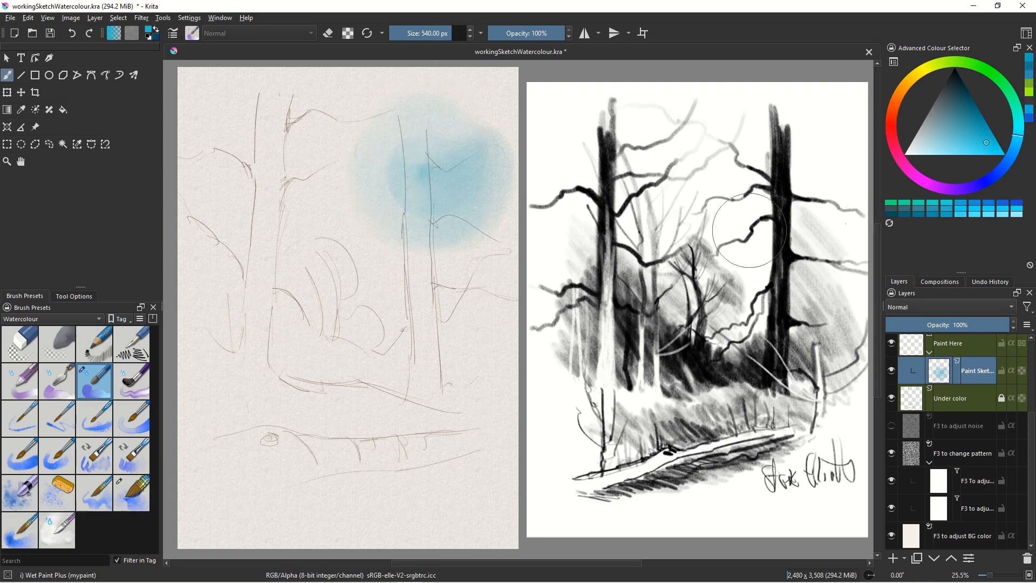
{"action": "mouse_move", "coordinate": [416, 197]}
{"action": "left_mouse_down"}
{"action": "mouse_move", "coordinate": [435, 224]}
{"action": "mouse_move", "coordinate": [401, 231]}
{"action": "mouse_move", "coordinate": [368, 216]}
{"action": "mouse_move", "coordinate": [369, 198]}
{"action": "mouse_move", "coordinate": [390, 183]}
{"action": "mouse_move", "coordinate": [389, 152]}
{"action": "mouse_move", "coordinate": [394, 163]}
{"action": "mouse_move", "coordinate": [433, 152]}
{"action": "mouse_move", "coordinate": [475, 210]}
{"action": "mouse_move", "coordinate": [472, 174]}
{"action": "mouse_move", "coordinate": [443, 259]}
{"action": "mouse_move", "coordinate": [405, 171]}
{"action": "mouse_move", "coordinate": [434, 165]}
{"action": "mouse_move", "coordinate": [468, 122]}
{"action": "mouse_move", "coordinate": [444, 99]}
{"action": "mouse_move", "coordinate": [411, 131]}
{"action": "mouse_move", "coordinate": [389, 91]}
{"action": "mouse_move", "coordinate": [399, 82]}
{"action": "mouse_move", "coordinate": [384, 71]}
{"action": "mouse_move", "coordinate": [369, 101]}
{"action": "mouse_move", "coordinate": [370, 146]}
{"action": "mouse_move", "coordinate": [351, 160]}
{"action": "mouse_move", "coordinate": [441, 160]}
{"action": "mouse_move", "coordinate": [491, 103]}
{"action": "mouse_move", "coordinate": [483, 75]}
{"action": "mouse_move", "coordinate": [498, 89]}
{"action": "mouse_move", "coordinate": [489, 130]}
{"action": "left_mouse_up"}
Paint a deeper blue wash from the upper centre of the sky across to the left tree
{"action": "left_click", "coordinate": [1005, 170]}
{"action": "mouse_move", "coordinate": [354, 148]}
{"action": "left_mouse_down"}
{"action": "mouse_move", "coordinate": [372, 162]}
{"action": "mouse_move", "coordinate": [417, 137]}
{"action": "left_mouse_up"}
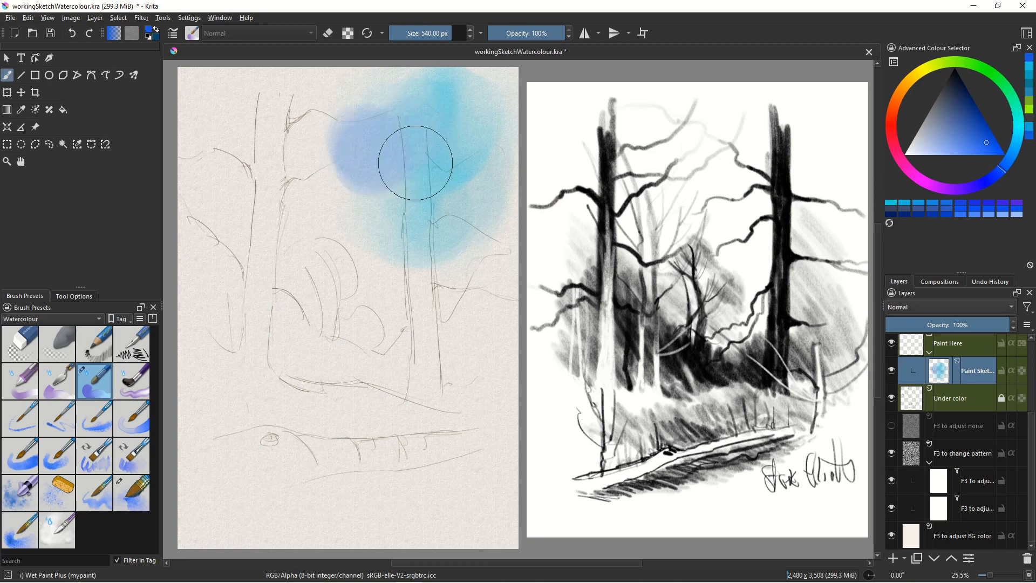
{"action": "mouse_move", "coordinate": [344, 194]}
{"action": "left_mouse_down"}
{"action": "mouse_move", "coordinate": [327, 180]}
{"action": "mouse_move", "coordinate": [321, 123]}
{"action": "mouse_move", "coordinate": [370, 88]}
{"action": "left_mouse_up"}
{"action": "mouse_move", "coordinate": [284, 171]}
{"action": "left_mouse_down"}
{"action": "mouse_move", "coordinate": [292, 148]}
{"action": "mouse_move", "coordinate": [325, 173]}
{"action": "mouse_move", "coordinate": [312, 206]}
{"action": "mouse_move", "coordinate": [282, 216]}
{"action": "mouse_move", "coordinate": [238, 172]}
{"action": "mouse_move", "coordinate": [326, 194]}
{"action": "mouse_move", "coordinate": [334, 259]}
{"action": "mouse_move", "coordinate": [259, 247]}
{"action": "mouse_move", "coordinate": [235, 230]}
{"action": "mouse_move", "coordinate": [247, 252]}
{"action": "mouse_move", "coordinate": [272, 264]}
{"action": "mouse_move", "coordinate": [246, 258]}
{"action": "mouse_move", "coordinate": [198, 180]}
{"action": "mouse_move", "coordinate": [258, 98]}
{"action": "mouse_move", "coordinate": [218, 157]}
{"action": "mouse_move", "coordinate": [254, 211]}
{"action": "mouse_move", "coordinate": [286, 233]}
{"action": "mouse_move", "coordinate": [290, 267]}
{"action": "mouse_move", "coordinate": [326, 238]}
{"action": "mouse_move", "coordinate": [331, 211]}
{"action": "mouse_move", "coordinate": [350, 272]}
{"action": "mouse_move", "coordinate": [397, 240]}
{"action": "left_mouse_up"}
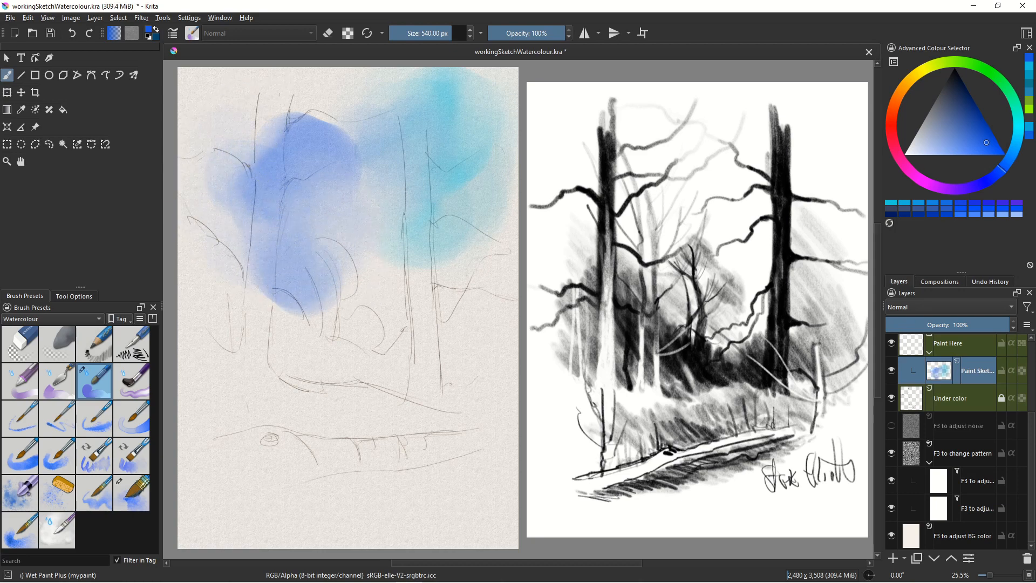
Blend lighter and muted sky-blue washes around the left tree, extending the colour down over the central bushes
{"action": "left_click", "coordinate": [1019, 151]}
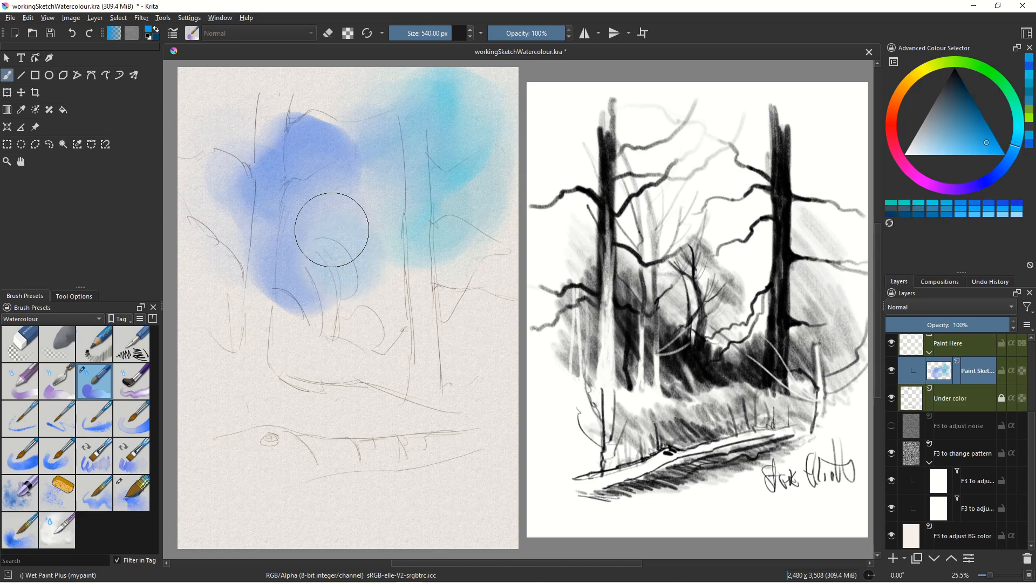
{"action": "left_click", "coordinate": [978, 136]}
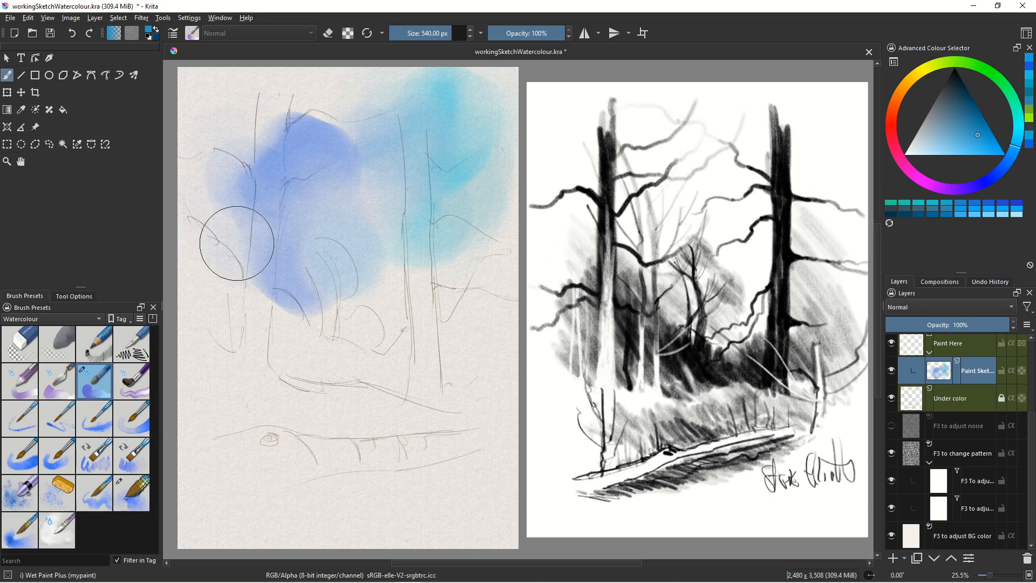
{"action": "mouse_move", "coordinate": [224, 215]}
{"action": "left_mouse_down"}
{"action": "mouse_move", "coordinate": [244, 161]}
{"action": "mouse_move", "coordinate": [235, 144]}
{"action": "mouse_move", "coordinate": [248, 132]}
{"action": "mouse_move", "coordinate": [234, 119]}
{"action": "mouse_move", "coordinate": [252, 143]}
{"action": "mouse_move", "coordinate": [275, 119]}
{"action": "mouse_move", "coordinate": [276, 94]}
{"action": "mouse_move", "coordinate": [250, 87]}
{"action": "mouse_move", "coordinate": [270, 127]}
{"action": "mouse_move", "coordinate": [262, 144]}
{"action": "mouse_move", "coordinate": [278, 123]}
{"action": "mouse_move", "coordinate": [334, 109]}
{"action": "mouse_move", "coordinate": [208, 83]}
{"action": "mouse_move", "coordinate": [192, 114]}
{"action": "mouse_move", "coordinate": [214, 150]}
{"action": "left_mouse_up"}
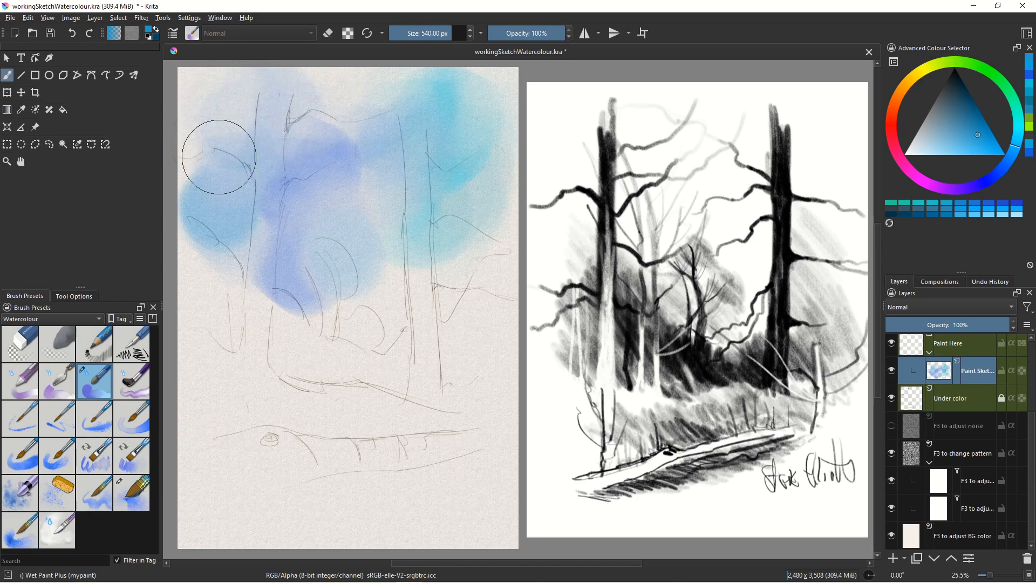
{"action": "left_click", "coordinate": [975, 118]}
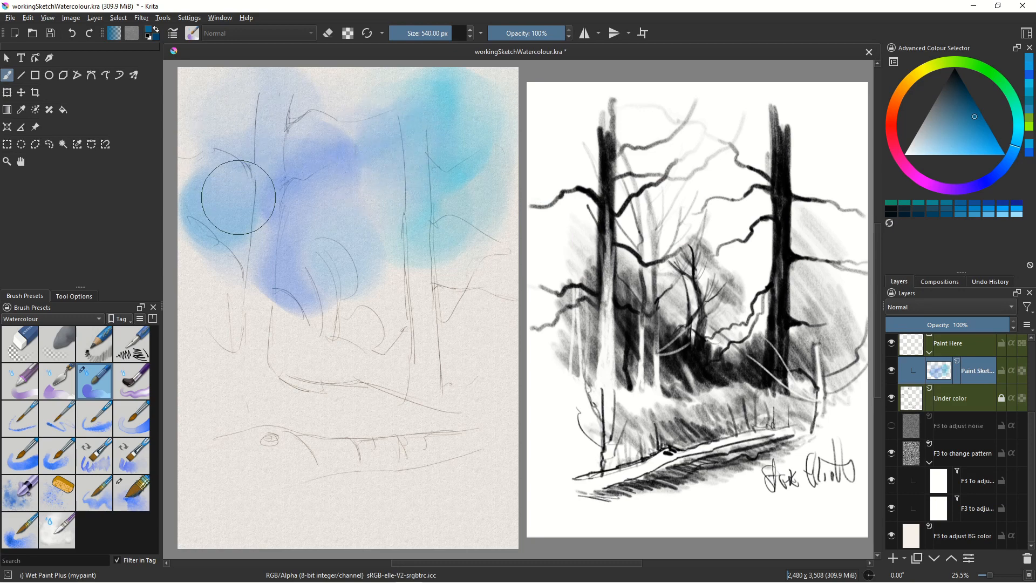
{"action": "mouse_move", "coordinate": [260, 203]}
{"action": "left_mouse_down"}
{"action": "mouse_move", "coordinate": [251, 239]}
{"action": "mouse_move", "coordinate": [268, 305]}
{"action": "mouse_move", "coordinate": [277, 251]}
{"action": "mouse_move", "coordinate": [240, 238]}
{"action": "left_mouse_up"}
{"action": "left_click", "coordinate": [990, 142]}
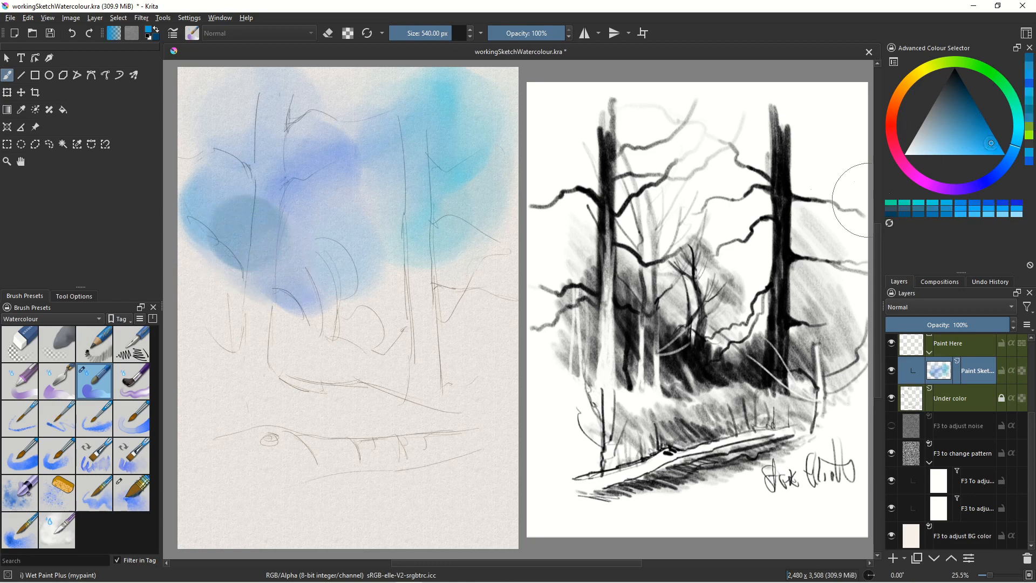
{"action": "mouse_move", "coordinate": [284, 245]}
{"action": "left_mouse_down"}
{"action": "mouse_move", "coordinate": [280, 271]}
{"action": "mouse_move", "coordinate": [297, 295]}
{"action": "mouse_move", "coordinate": [234, 263]}
{"action": "mouse_move", "coordinate": [201, 212]}
{"action": "mouse_move", "coordinate": [258, 291]}
{"action": "mouse_move", "coordinate": [324, 302]}
{"action": "mouse_move", "coordinate": [310, 317]}
{"action": "mouse_move", "coordinate": [331, 308]}
{"action": "left_mouse_up"}
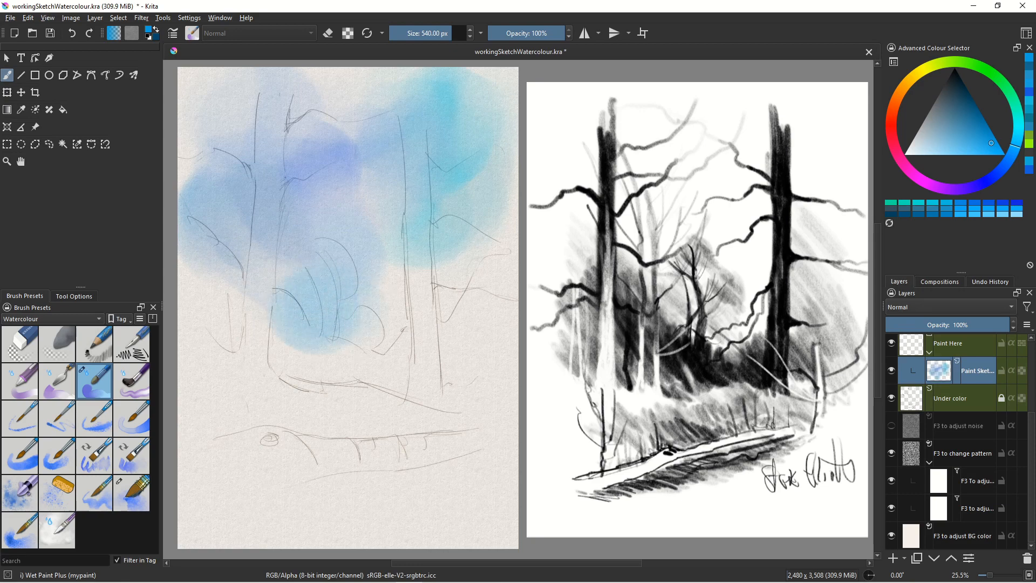
Paint burnt-orange and brighter orange washes across the middle band, from the right tree over the bushes to the left tree
{"action": "left_click", "coordinate": [908, 112]}
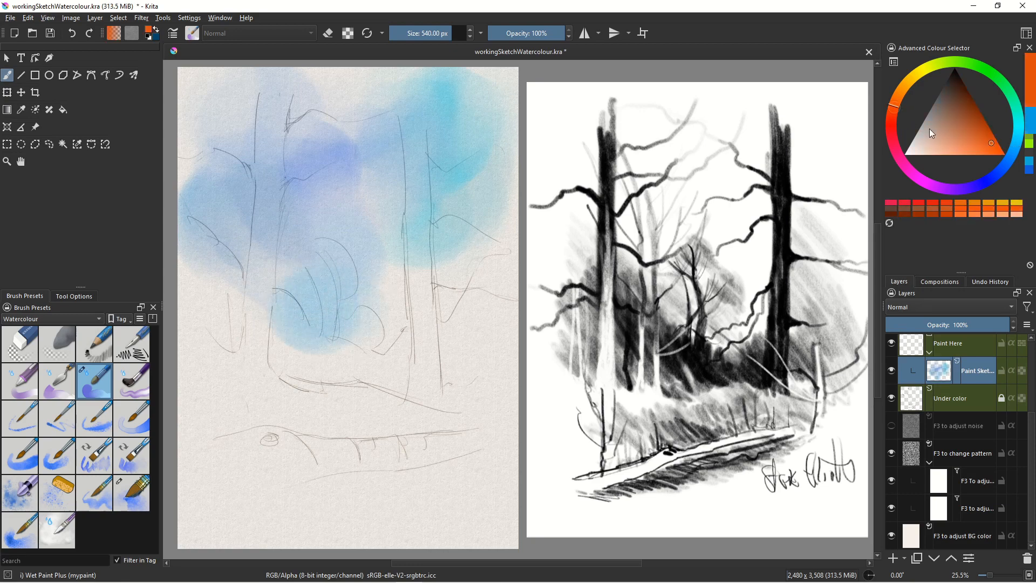
{"action": "left_click", "coordinate": [958, 121]}
{"action": "left_click", "coordinate": [979, 126]}
{"action": "mouse_move", "coordinate": [398, 301]}
{"action": "left_mouse_down"}
{"action": "mouse_move", "coordinate": [424, 326]}
{"action": "mouse_move", "coordinate": [454, 292]}
{"action": "mouse_move", "coordinate": [488, 278]}
{"action": "left_mouse_up"}
{"action": "left_click", "coordinate": [979, 138]}
{"action": "mouse_move", "coordinate": [397, 300]}
{"action": "left_mouse_down"}
{"action": "mouse_move", "coordinate": [395, 359]}
{"action": "mouse_move", "coordinate": [385, 367]}
{"action": "mouse_move", "coordinate": [376, 356]}
{"action": "mouse_move", "coordinate": [380, 349]}
{"action": "mouse_move", "coordinate": [400, 377]}
{"action": "mouse_move", "coordinate": [416, 338]}
{"action": "left_mouse_up"}
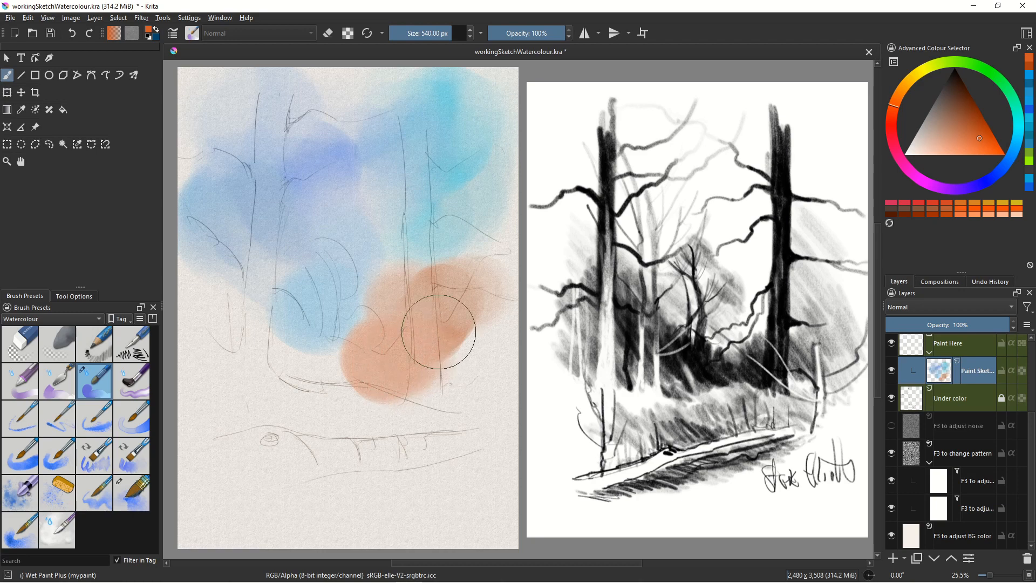
{"action": "left_click", "coordinate": [995, 149]}
{"action": "mouse_move", "coordinate": [486, 356]}
{"action": "left_mouse_down"}
{"action": "mouse_move", "coordinate": [439, 342]}
{"action": "mouse_move", "coordinate": [456, 317]}
{"action": "mouse_move", "coordinate": [451, 379]}
{"action": "mouse_move", "coordinate": [317, 352]}
{"action": "mouse_move", "coordinate": [348, 330]}
{"action": "mouse_move", "coordinate": [292, 328]}
{"action": "mouse_move", "coordinate": [282, 315]}
{"action": "mouse_move", "coordinate": [272, 357]}
{"action": "mouse_move", "coordinate": [295, 295]}
{"action": "mouse_move", "coordinate": [296, 347]}
{"action": "mouse_move", "coordinate": [227, 297]}
{"action": "mouse_move", "coordinate": [248, 347]}
{"action": "mouse_move", "coordinate": [209, 370]}
{"action": "mouse_move", "coordinate": [273, 370]}
{"action": "mouse_move", "coordinate": [333, 405]}
{"action": "mouse_move", "coordinate": [283, 410]}
{"action": "mouse_move", "coordinate": [259, 346]}
{"action": "left_mouse_up"}
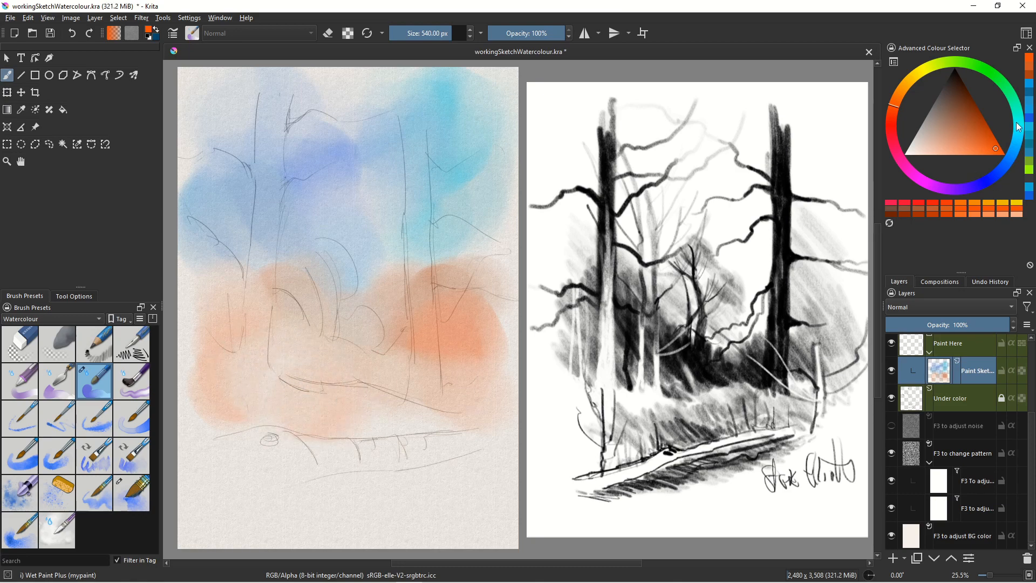
Paint a golden-orange wash over the foreground around the log, and blend red into the middle band
{"action": "left_click", "coordinate": [905, 85]}
{"action": "mouse_move", "coordinate": [346, 398]}
{"action": "left_mouse_down"}
{"action": "mouse_move", "coordinate": [398, 416]}
{"action": "mouse_move", "coordinate": [342, 411]}
{"action": "mouse_move", "coordinate": [319, 428]}
{"action": "mouse_move", "coordinate": [370, 480]}
{"action": "mouse_move", "coordinate": [409, 486]}
{"action": "mouse_move", "coordinate": [477, 457]}
{"action": "mouse_move", "coordinate": [250, 491]}
{"action": "mouse_move", "coordinate": [241, 458]}
{"action": "mouse_move", "coordinate": [299, 495]}
{"action": "mouse_move", "coordinate": [247, 493]}
{"action": "mouse_move", "coordinate": [254, 504]}
{"action": "mouse_move", "coordinate": [370, 474]}
{"action": "mouse_move", "coordinate": [220, 447]}
{"action": "mouse_move", "coordinate": [245, 463]}
{"action": "mouse_move", "coordinate": [212, 497]}
{"action": "mouse_move", "coordinate": [327, 524]}
{"action": "mouse_move", "coordinate": [390, 426]}
{"action": "mouse_move", "coordinate": [416, 431]}
{"action": "mouse_move", "coordinate": [432, 410]}
{"action": "mouse_move", "coordinate": [359, 474]}
{"action": "mouse_move", "coordinate": [393, 491]}
{"action": "mouse_move", "coordinate": [325, 496]}
{"action": "left_mouse_up"}
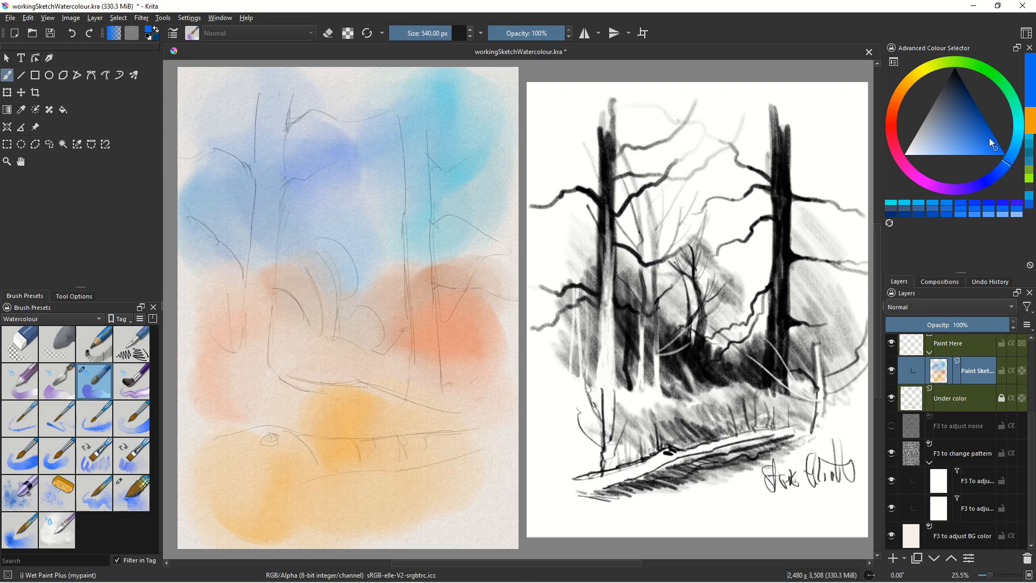
{"action": "left_click", "coordinate": [891, 128]}
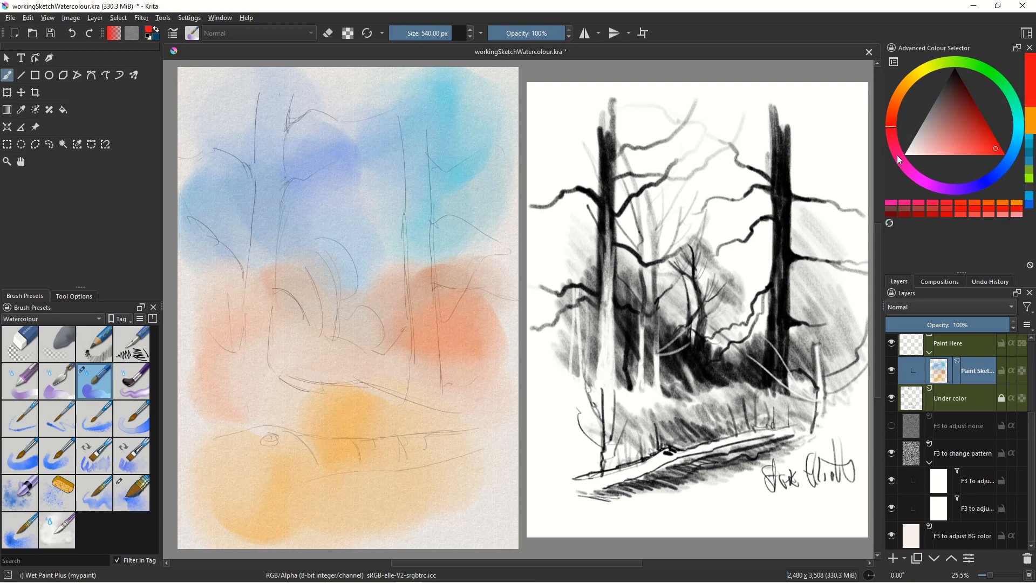
{"action": "mouse_move", "coordinate": [259, 333]}
{"action": "left_mouse_down"}
{"action": "mouse_move", "coordinate": [238, 330]}
{"action": "mouse_move", "coordinate": [296, 358]}
{"action": "left_mouse_up"}
{"action": "mouse_move", "coordinate": [293, 309]}
{"action": "left_mouse_down"}
{"action": "mouse_move", "coordinate": [319, 342]}
{"action": "mouse_move", "coordinate": [362, 368]}
{"action": "mouse_move", "coordinate": [212, 354]}
{"action": "mouse_move", "coordinate": [277, 383]}
{"action": "mouse_move", "coordinate": [333, 376]}
{"action": "mouse_move", "coordinate": [370, 340]}
{"action": "mouse_move", "coordinate": [389, 360]}
{"action": "mouse_move", "coordinate": [410, 325]}
{"action": "mouse_move", "coordinate": [434, 330]}
{"action": "mouse_move", "coordinate": [455, 356]}
{"action": "mouse_move", "coordinate": [416, 368]}
{"action": "mouse_move", "coordinate": [341, 325]}
{"action": "mouse_move", "coordinate": [366, 308]}
{"action": "mouse_move", "coordinate": [361, 279]}
{"action": "mouse_move", "coordinate": [356, 354]}
{"action": "mouse_move", "coordinate": [336, 362]}
{"action": "mouse_move", "coordinate": [347, 376]}
{"action": "mouse_move", "coordinate": [442, 400]}
{"action": "mouse_move", "coordinate": [336, 358]}
{"action": "mouse_move", "coordinate": [375, 375]}
{"action": "mouse_move", "coordinate": [411, 350]}
{"action": "mouse_move", "coordinate": [475, 413]}
{"action": "left_mouse_up"}
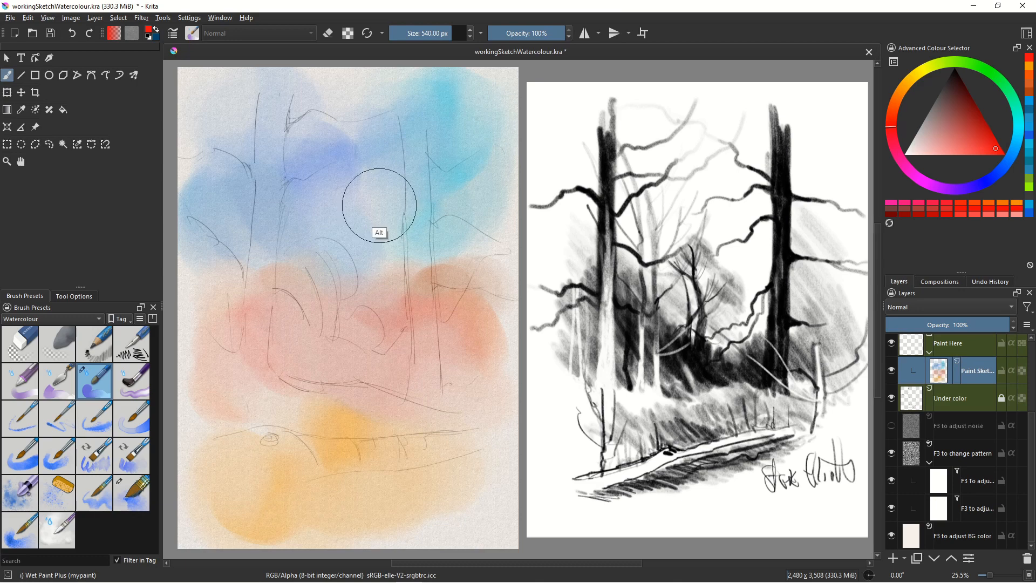
Sample pale blue tones from the sky and blend them over the right foreground and the ground below the left tree
{"action": "key", "text": "ctrl"}
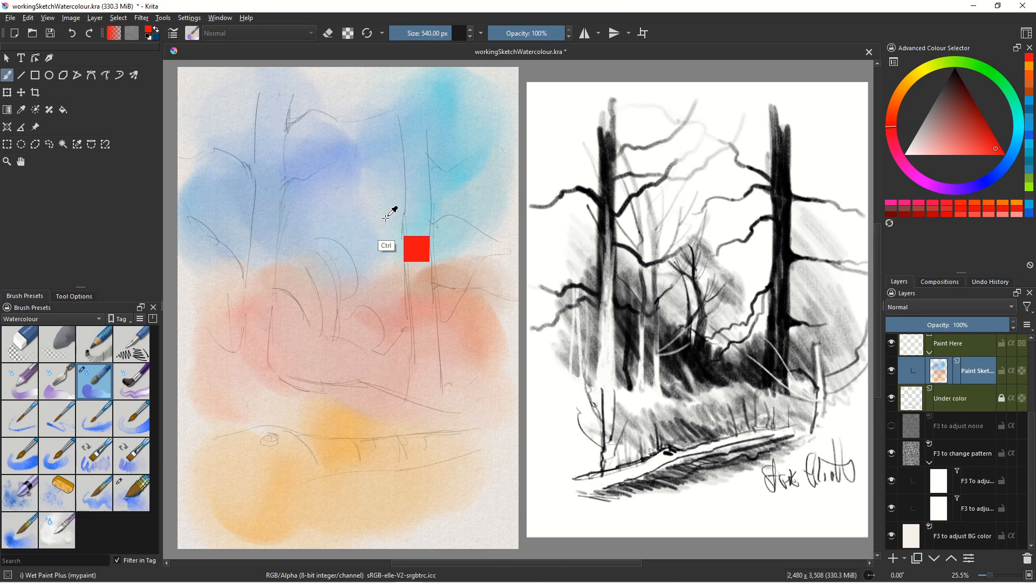
{"action": "left_click", "coordinate": [383, 217], "text": "ctrl"}
{"action": "mouse_move", "coordinate": [437, 485]}
{"action": "left_mouse_down"}
{"action": "mouse_move", "coordinate": [440, 474]}
{"action": "mouse_move", "coordinate": [474, 474]}
{"action": "mouse_move", "coordinate": [394, 513]}
{"action": "left_mouse_up"}
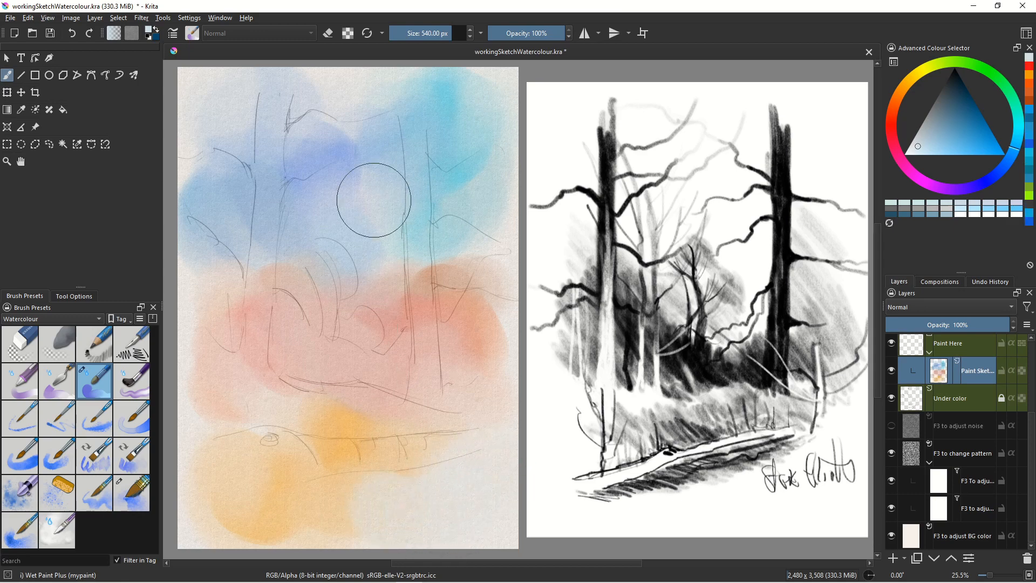
{"action": "left_click", "coordinate": [453, 162], "text": "ctrl"}
{"action": "mouse_move", "coordinate": [451, 486]}
{"action": "left_mouse_down"}
{"action": "mouse_move", "coordinate": [483, 462]}
{"action": "mouse_move", "coordinate": [476, 449]}
{"action": "mouse_move", "coordinate": [422, 484]}
{"action": "mouse_move", "coordinate": [404, 472]}
{"action": "mouse_move", "coordinate": [404, 484]}
{"action": "mouse_move", "coordinate": [384, 479]}
{"action": "mouse_move", "coordinate": [427, 471]}
{"action": "mouse_move", "coordinate": [430, 448]}
{"action": "mouse_move", "coordinate": [351, 470]}
{"action": "mouse_move", "coordinate": [365, 514]}
{"action": "mouse_move", "coordinate": [465, 497]}
{"action": "left_mouse_up"}
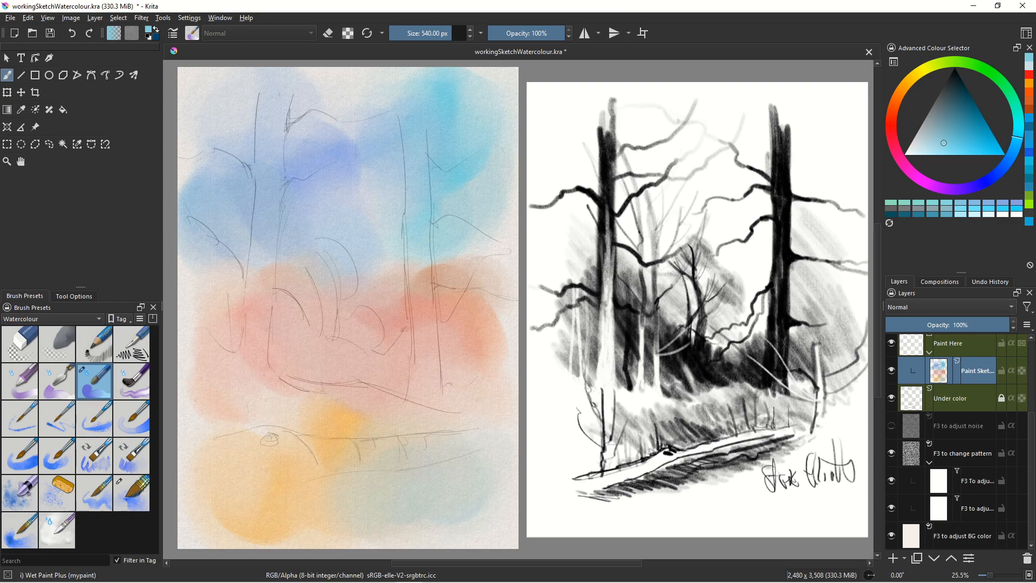
{"action": "mouse_move", "coordinate": [219, 378]}
{"action": "left_mouse_down"}
{"action": "mouse_move", "coordinate": [229, 430]}
{"action": "mouse_move", "coordinate": [258, 409]}
{"action": "mouse_move", "coordinate": [302, 432]}
{"action": "mouse_move", "coordinate": [234, 458]}
{"action": "mouse_move", "coordinate": [282, 406]}
{"action": "left_mouse_up"}
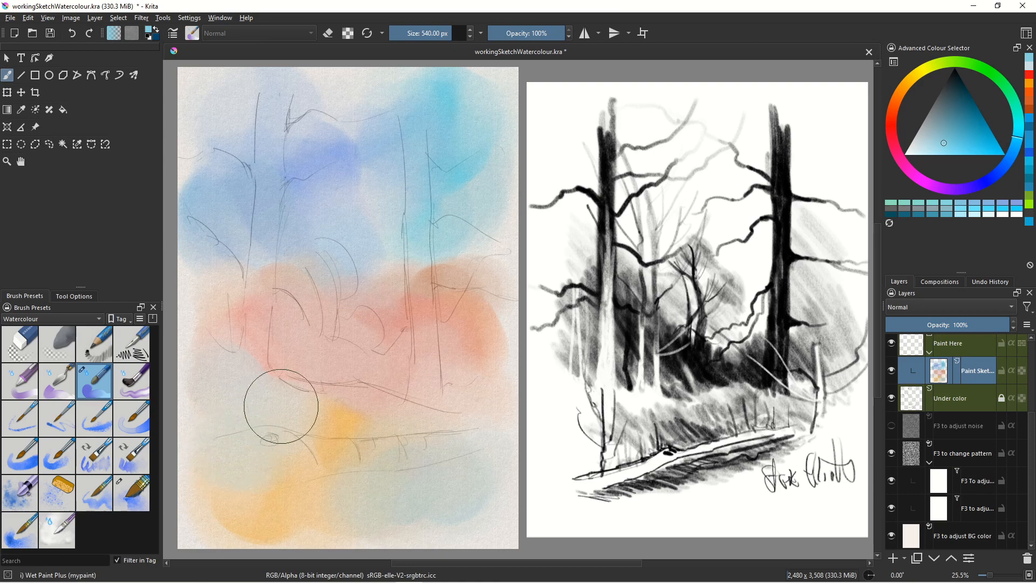
Blend a saturated orange back into the centre of the foreground around the fallen log
{"action": "left_click", "coordinate": [899, 89]}
{"action": "left_click", "coordinate": [970, 128]}
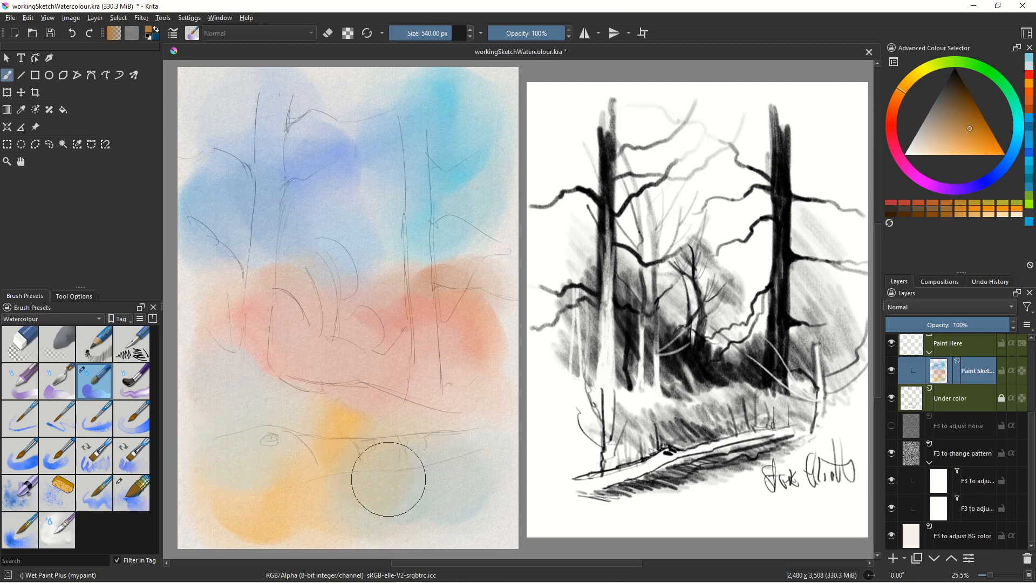
{"action": "left_click", "coordinate": [991, 145]}
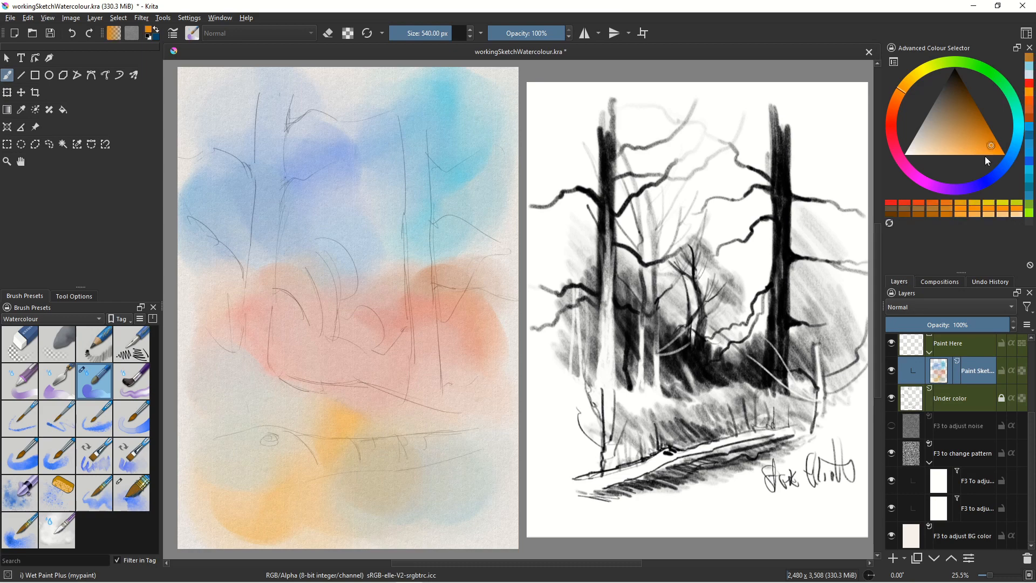
{"action": "mouse_move", "coordinate": [354, 477]}
{"action": "left_mouse_down"}
{"action": "mouse_move", "coordinate": [449, 463]}
{"action": "mouse_move", "coordinate": [442, 484]}
{"action": "mouse_move", "coordinate": [331, 504]}
{"action": "mouse_move", "coordinate": [347, 496]}
{"action": "mouse_move", "coordinate": [328, 495]}
{"action": "mouse_move", "coordinate": [317, 471]}
{"action": "mouse_move", "coordinate": [339, 452]}
{"action": "mouse_move", "coordinate": [331, 417]}
{"action": "left_mouse_up"}
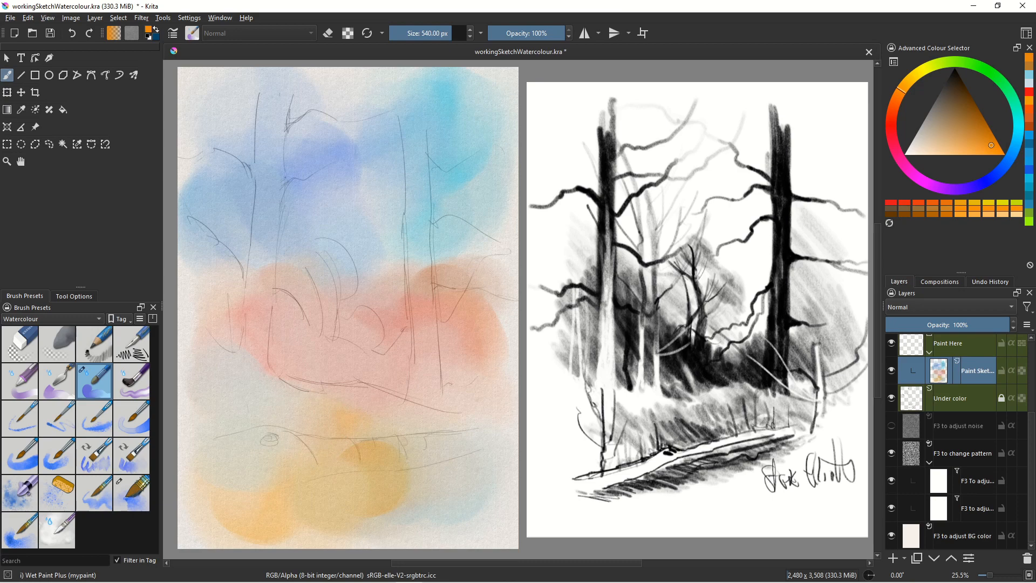
Select the a) Eraser Circle brush and enlarge it to about 68 px
{"action": "left_click", "coordinate": [22, 352]}
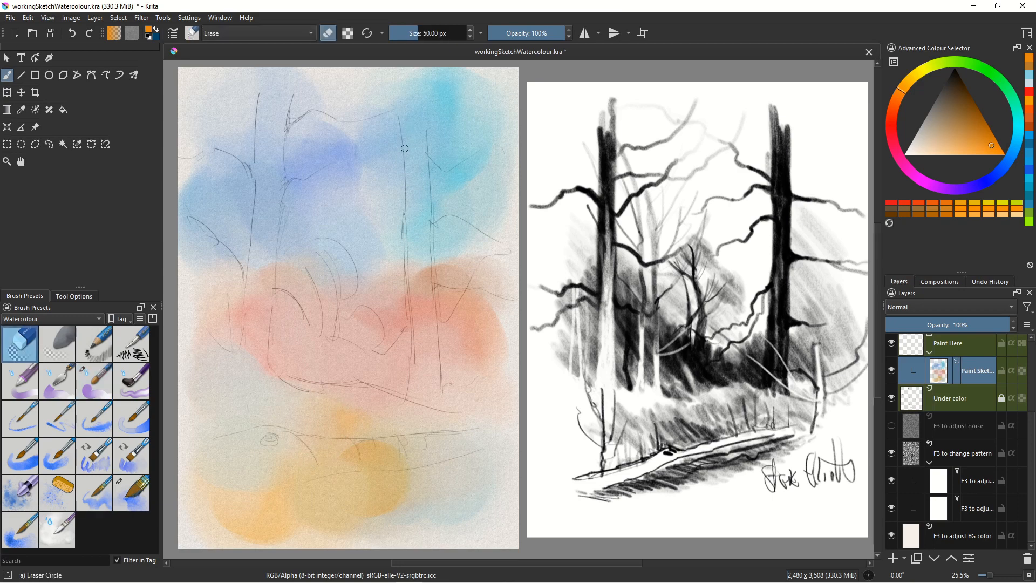
{"action": "key", "text": "bracketright"}
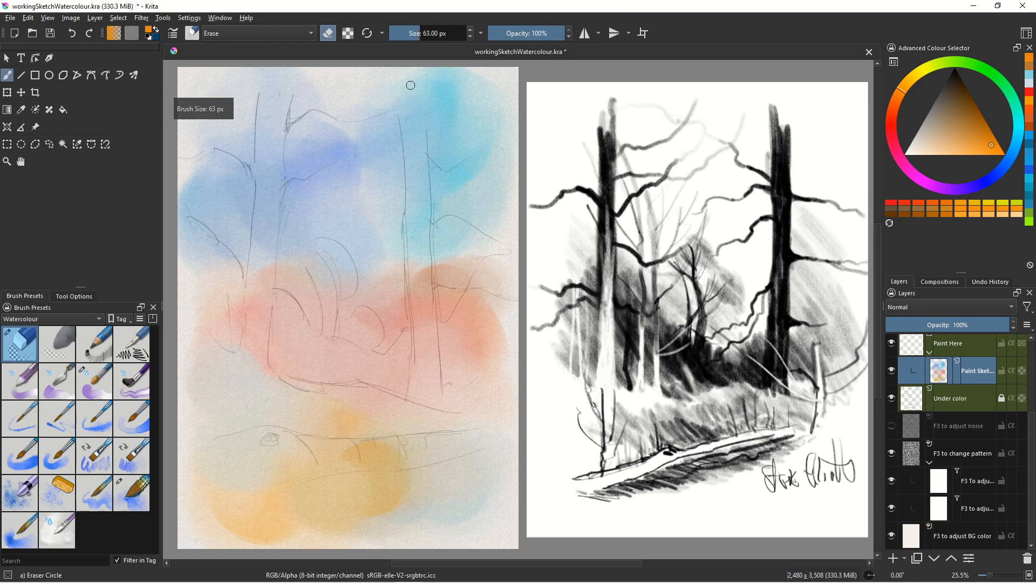
{"action": "left_click_drag", "start_coordinate": [414, 70], "coordinate": [424, 183]}
{"action": "left_click_drag", "start_coordinate": [424, 137], "coordinate": [422, 148]}
{"action": "left_click_drag", "start_coordinate": [411, 113], "coordinate": [414, 151]}
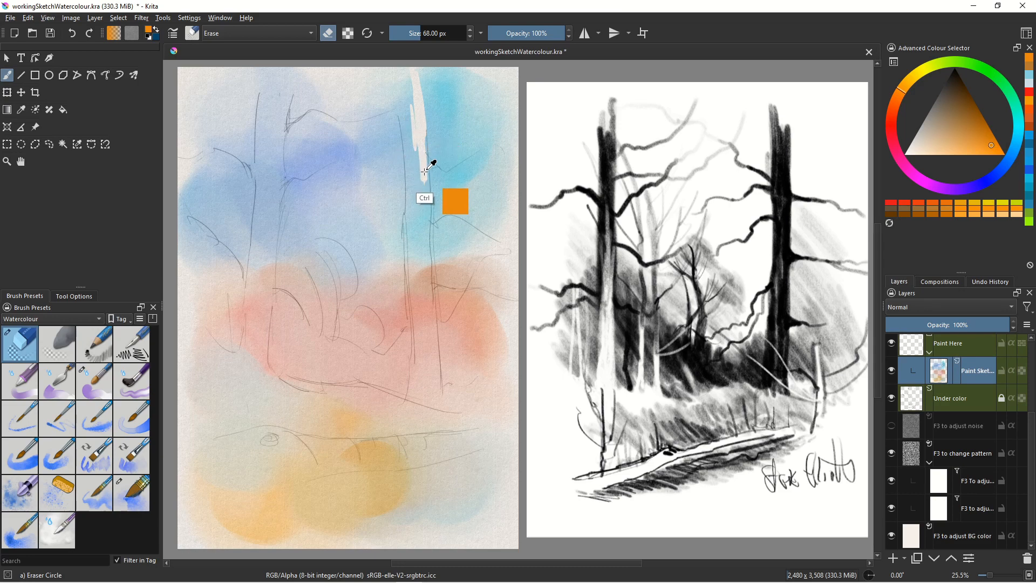
{"action": "key", "text": "ctrl+z"}
{"action": "key", "text": "ctrl+z"}
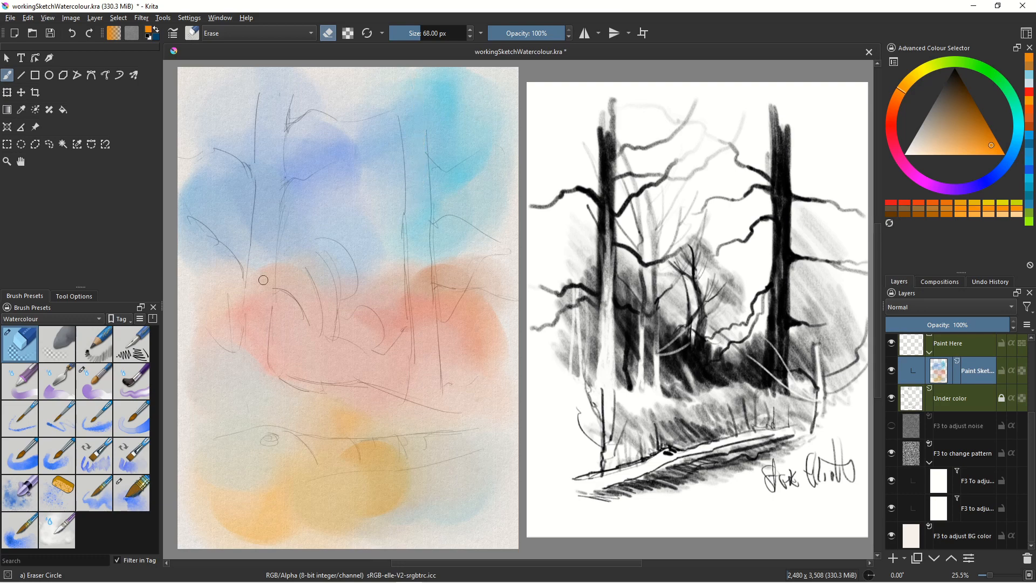
Erase the wash inside the left tree's lower trunk and roots, enlarging the eraser to 96 px and tapering upward strokes into the blue sky
{"action": "left_click_drag", "start_coordinate": [265, 269], "coordinate": [266, 340]}
{"action": "mouse_move", "coordinate": [264, 287]}
{"action": "left_mouse_down"}
{"action": "mouse_move", "coordinate": [258, 315]}
{"action": "mouse_move", "coordinate": [254, 265]}
{"action": "mouse_move", "coordinate": [241, 348]}
{"action": "mouse_move", "coordinate": [248, 304]}
{"action": "mouse_move", "coordinate": [241, 344]}
{"action": "mouse_move", "coordinate": [261, 339]}
{"action": "mouse_move", "coordinate": [262, 318]}
{"action": "mouse_move", "coordinate": [263, 344]}
{"action": "mouse_move", "coordinate": [264, 288]}
{"action": "mouse_move", "coordinate": [250, 338]}
{"action": "mouse_move", "coordinate": [262, 333]}
{"action": "mouse_move", "coordinate": [266, 367]}
{"action": "mouse_move", "coordinate": [286, 384]}
{"action": "mouse_move", "coordinate": [262, 356]}
{"action": "mouse_move", "coordinate": [256, 370]}
{"action": "mouse_move", "coordinate": [238, 356]}
{"action": "left_mouse_up"}
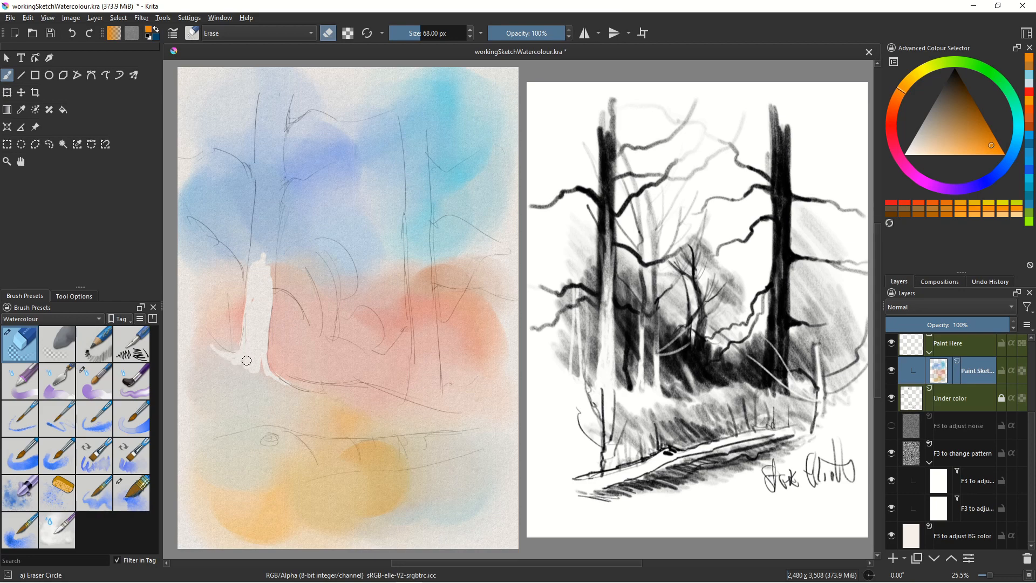
{"action": "key", "text": "bracketright"}
{"action": "key", "text": "bracketright"}
{"action": "key", "text": "bracketright"}
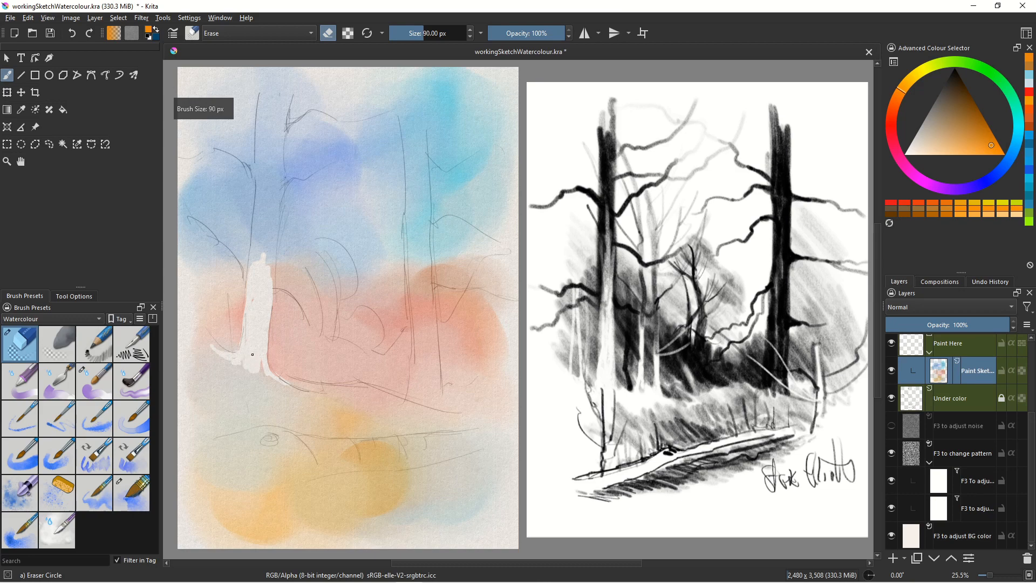
{"action": "mouse_move", "coordinate": [265, 376]}
{"action": "left_mouse_down"}
{"action": "mouse_move", "coordinate": [289, 386]}
{"action": "mouse_move", "coordinate": [231, 366]}
{"action": "mouse_move", "coordinate": [249, 367]}
{"action": "left_mouse_up"}
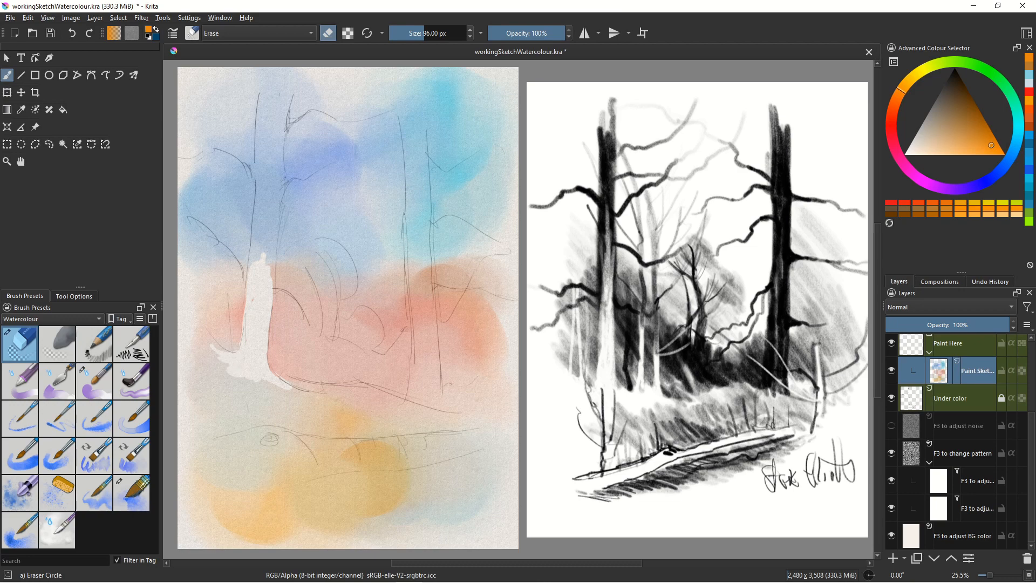
{"action": "mouse_move", "coordinate": [266, 241]}
{"action": "left_mouse_down"}
{"action": "mouse_move", "coordinate": [266, 273]}
{"action": "mouse_move", "coordinate": [276, 222]}
{"action": "mouse_move", "coordinate": [271, 270]}
{"action": "left_mouse_up"}
{"action": "left_click_drag", "start_coordinate": [262, 205], "coordinate": [253, 253]}
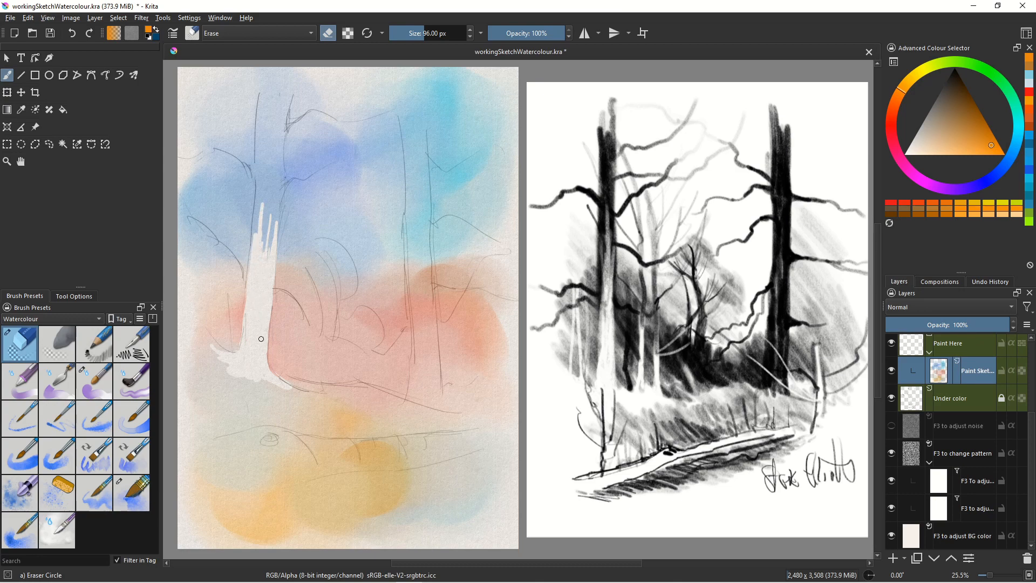
Switch back to the i) Wet Paint Plus brush and reduce its size to 176 px
{"action": "left_click", "coordinate": [92, 381]}
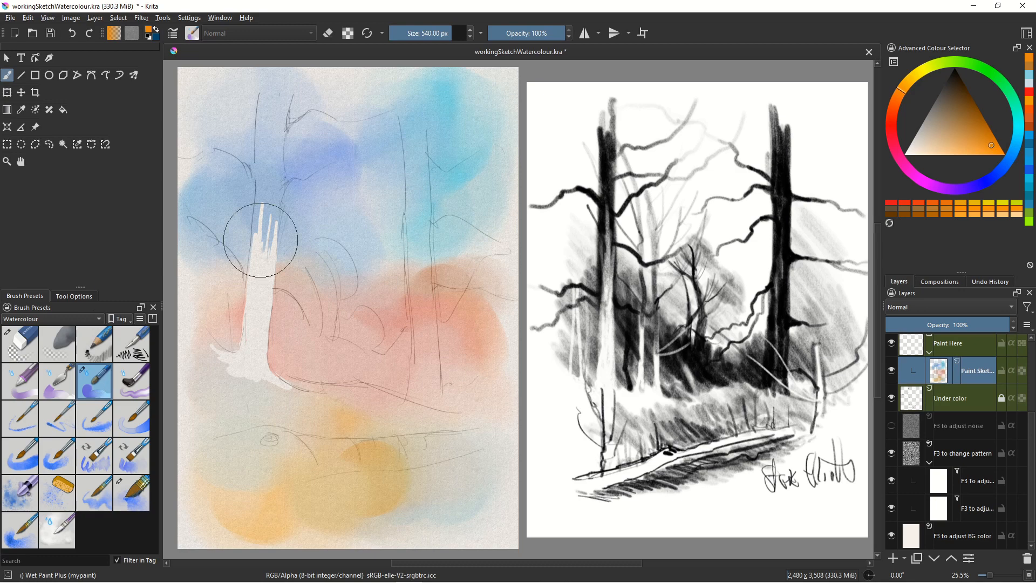
{"action": "key", "text": "bracketleft"}
{"action": "key", "text": "bracketleft"}
{"action": "key", "text": "bracketleft"}
{"action": "key", "text": "bracketleft"}
{"action": "key", "text": "bracketleft"}
{"action": "key", "text": "bracketleft"}
{"action": "key", "text": "bracketleft"}
{"action": "key", "text": "bracketleft"}
{"action": "key", "text": "bracketleft"}
{"action": "key", "text": "bracketleft"}
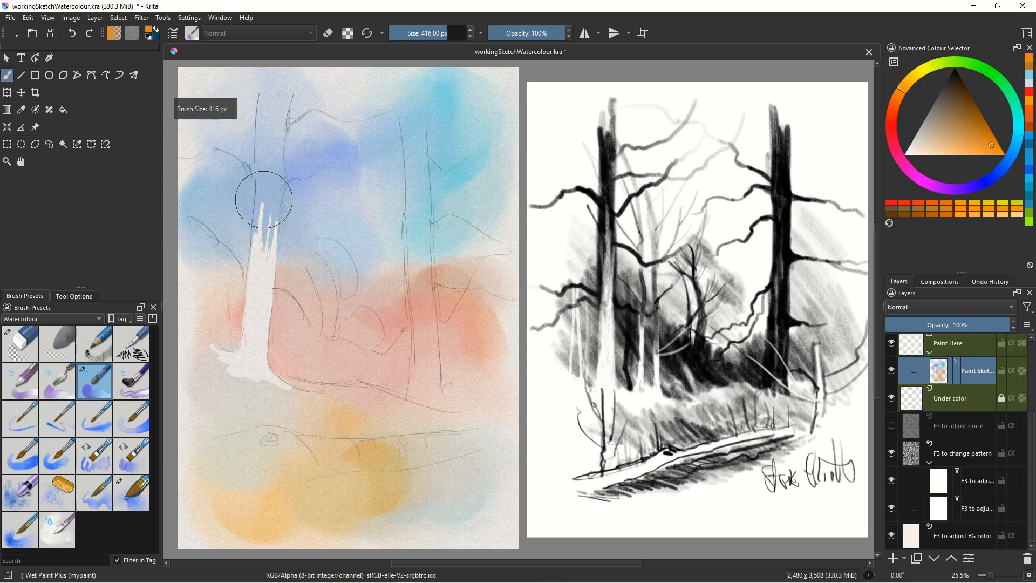
{"action": "key", "text": "bracketleft"}
{"action": "key", "text": "bracketleft"}
{"action": "key", "text": "bracketleft"}
{"action": "key", "text": "bracketleft"}
{"action": "key", "text": "bracketleft"}
{"action": "key", "text": "bracketleft"}
{"action": "key", "text": "bracketleft"}
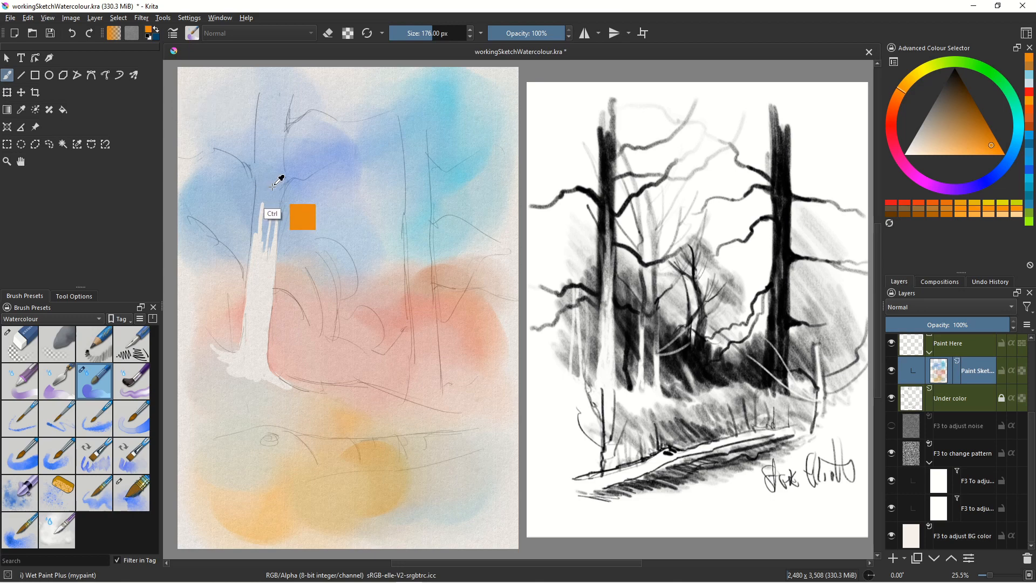
Sample the sky blue beside the left tree and blend it softly down into the erased streaks of its trunk
{"action": "left_click", "coordinate": [272, 191], "text": "ctrl"}
{"action": "mouse_move", "coordinate": [262, 250]}
{"action": "left_mouse_down"}
{"action": "mouse_move", "coordinate": [269, 192]}
{"action": "mouse_move", "coordinate": [256, 345]}
{"action": "left_mouse_up"}
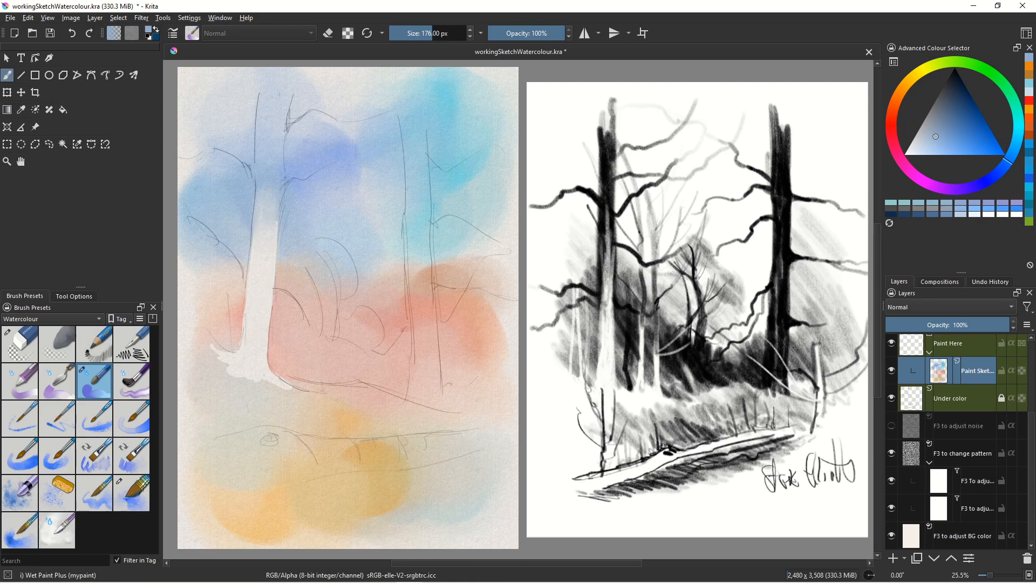
{"action": "mouse_move", "coordinate": [267, 200]}
{"action": "left_mouse_down"}
{"action": "mouse_move", "coordinate": [271, 163]}
{"action": "mouse_move", "coordinate": [265, 283]}
{"action": "left_mouse_up"}
Erase the wash inside the fallen log with the a) Eraser Circle brush, and add hanging strokes along its underside with the eraser reduced to 55 px
{"action": "left_click", "coordinate": [33, 345]}
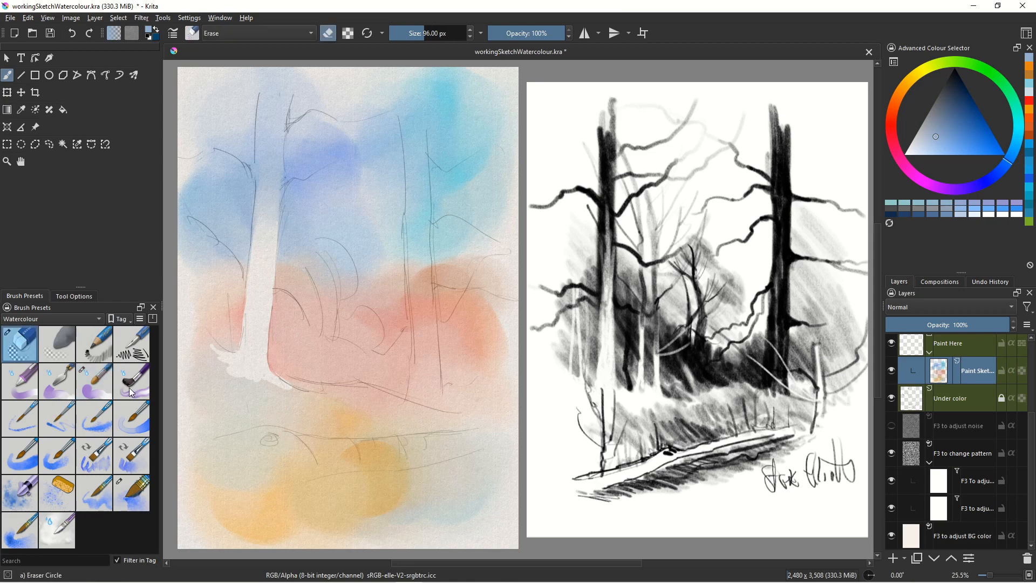
{"action": "mouse_move", "coordinate": [279, 447]}
{"action": "left_mouse_down"}
{"action": "mouse_move", "coordinate": [330, 445]}
{"action": "mouse_move", "coordinate": [263, 431]}
{"action": "mouse_move", "coordinate": [212, 441]}
{"action": "mouse_move", "coordinate": [302, 452]}
{"action": "mouse_move", "coordinate": [244, 441]}
{"action": "mouse_move", "coordinate": [267, 452]}
{"action": "mouse_move", "coordinate": [343, 452]}
{"action": "mouse_move", "coordinate": [293, 438]}
{"action": "mouse_move", "coordinate": [396, 445]}
{"action": "mouse_move", "coordinate": [335, 450]}
{"action": "mouse_move", "coordinate": [369, 456]}
{"action": "mouse_move", "coordinate": [370, 428]}
{"action": "mouse_move", "coordinate": [378, 453]}
{"action": "mouse_move", "coordinate": [361, 443]}
{"action": "mouse_move", "coordinate": [479, 431]}
{"action": "left_mouse_up"}
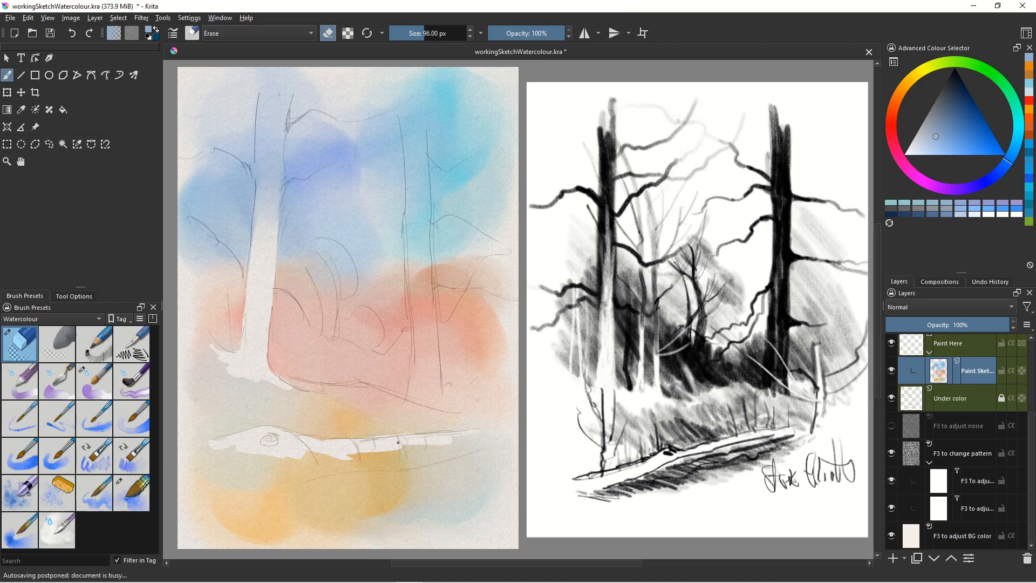
{"action": "key", "text": "bracketleft"}
{"action": "key", "text": "bracketleft"}
{"action": "key", "text": "bracketleft"}
{"action": "key", "text": "bracketleft"}
{"action": "key", "text": "bracketleft"}
{"action": "key", "text": "bracketleft"}
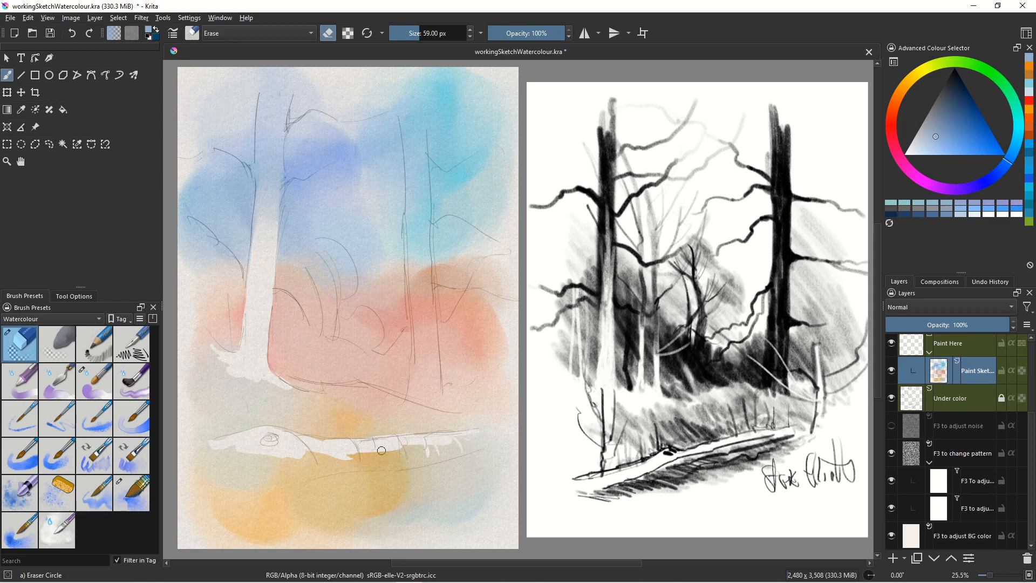
{"action": "key", "text": "bracketleft"}
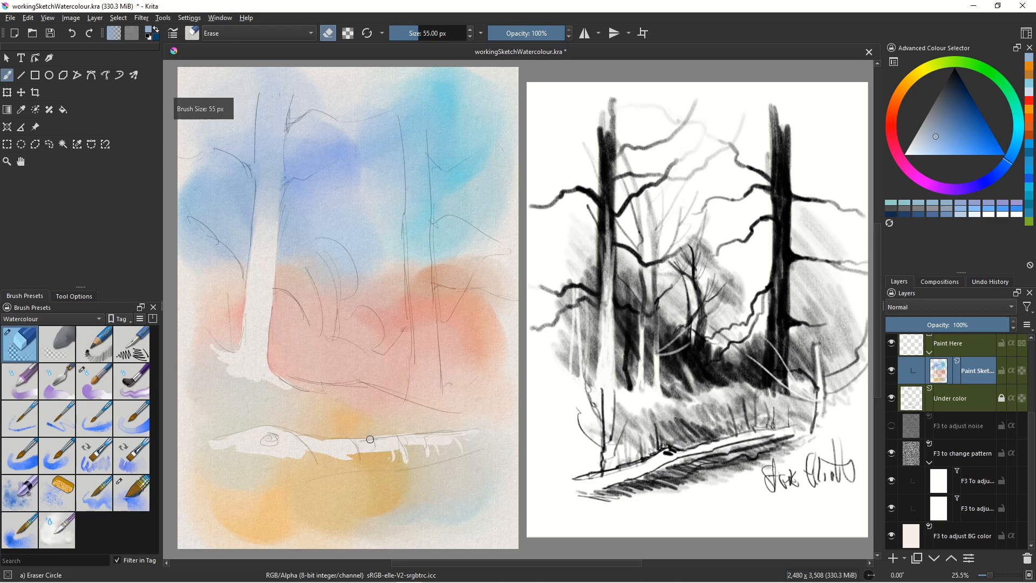
{"action": "mouse_move", "coordinate": [357, 444]}
{"action": "left_mouse_down"}
{"action": "mouse_move", "coordinate": [360, 467]}
{"action": "mouse_move", "coordinate": [342, 447]}
{"action": "mouse_move", "coordinate": [342, 460]}
{"action": "mouse_move", "coordinate": [301, 448]}
{"action": "mouse_move", "coordinate": [315, 464]}
{"action": "mouse_move", "coordinate": [295, 443]}
{"action": "mouse_move", "coordinate": [265, 473]}
{"action": "mouse_move", "coordinate": [257, 440]}
{"action": "mouse_move", "coordinate": [264, 477]}
{"action": "left_mouse_up"}
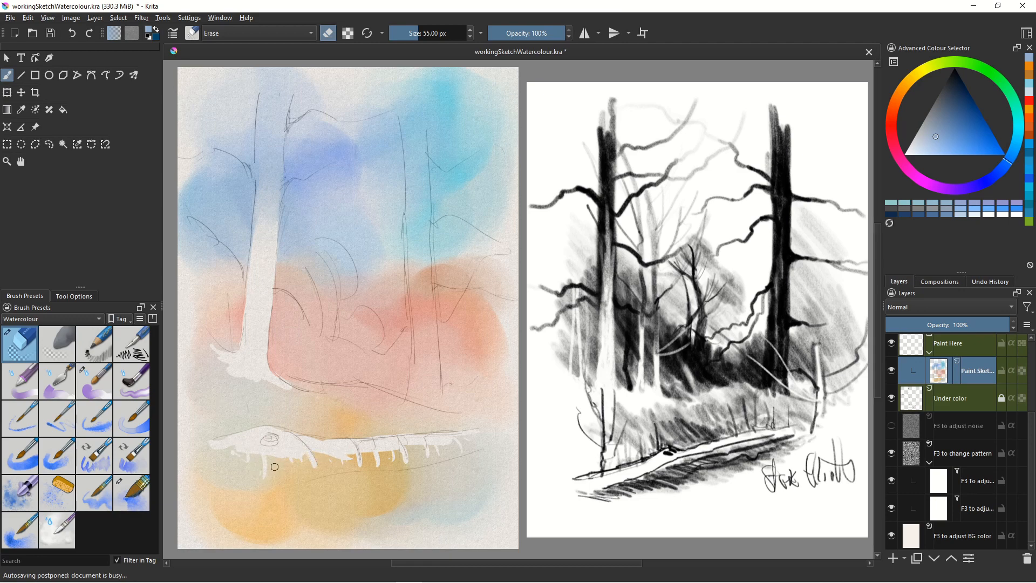
Sample the pale sand tone beneath the fallen log and blend its underside with the i) Wet Paint Plus brush at 165 px
{"action": "left_click", "coordinate": [276, 467], "text": "ctrl"}
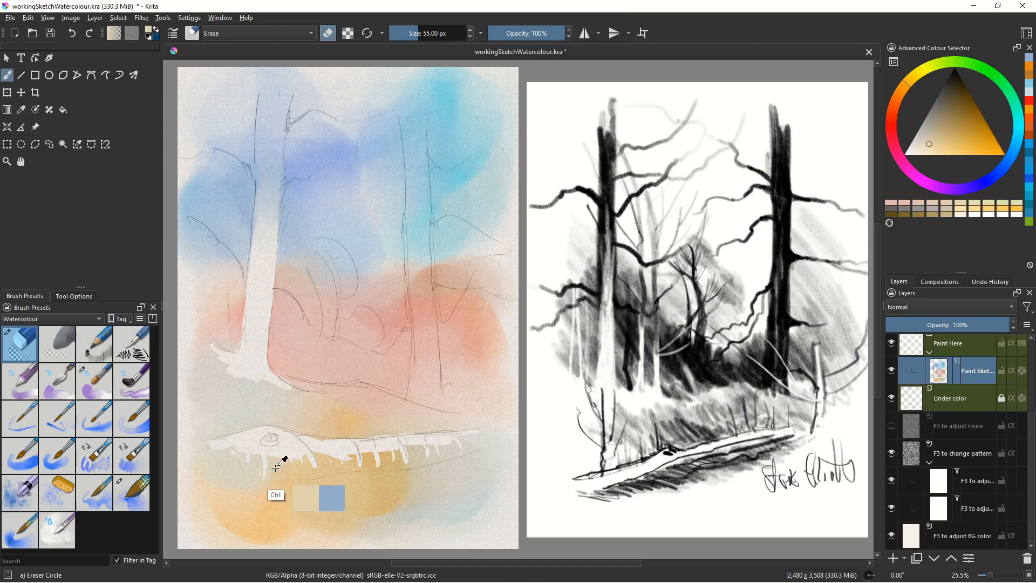
{"action": "left_click", "coordinate": [98, 381]}
{"action": "left_click_drag", "start_coordinate": [283, 458], "coordinate": [260, 453]}
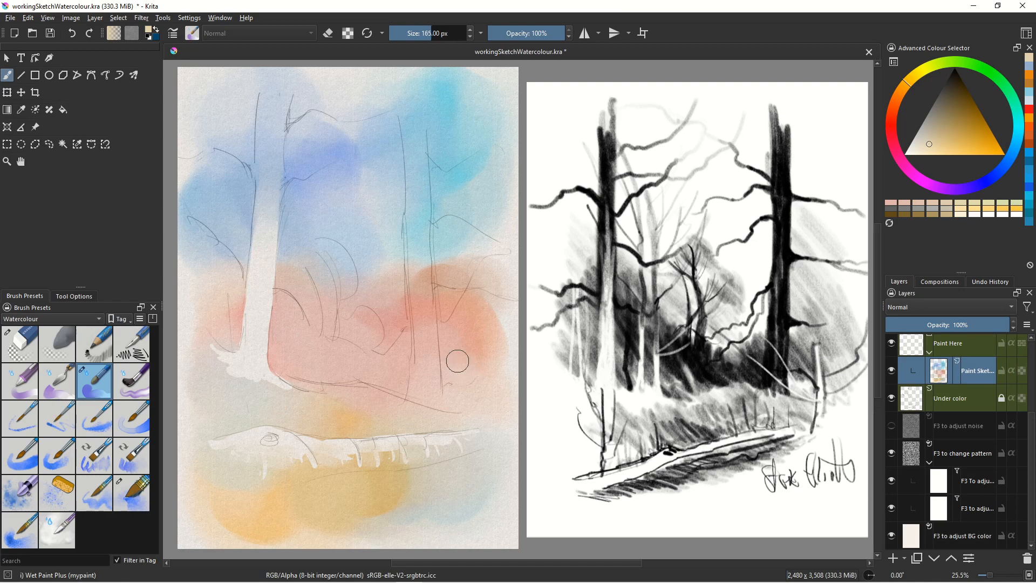
Reduce the i) Wet Paint Plus brush to 110 px, and erase a thin upright stump near the log's right end with the 55 px a) Eraser Circle brush
{"action": "key", "text": "bracketleft"}
{"action": "key", "text": "bracketleft"}
{"action": "key", "text": "bracketleft"}
{"action": "key", "text": "bracketleft"}
{"action": "key", "text": "bracketleft"}
{"action": "left_click", "coordinate": [23, 342]}
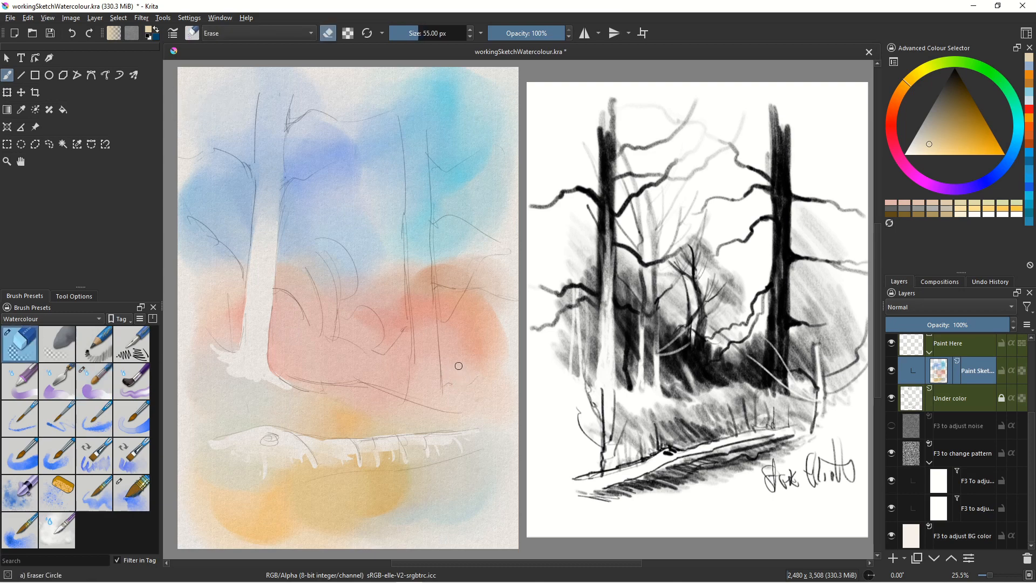
{"action": "left_click_drag", "start_coordinate": [459, 359], "coordinate": [462, 412]}
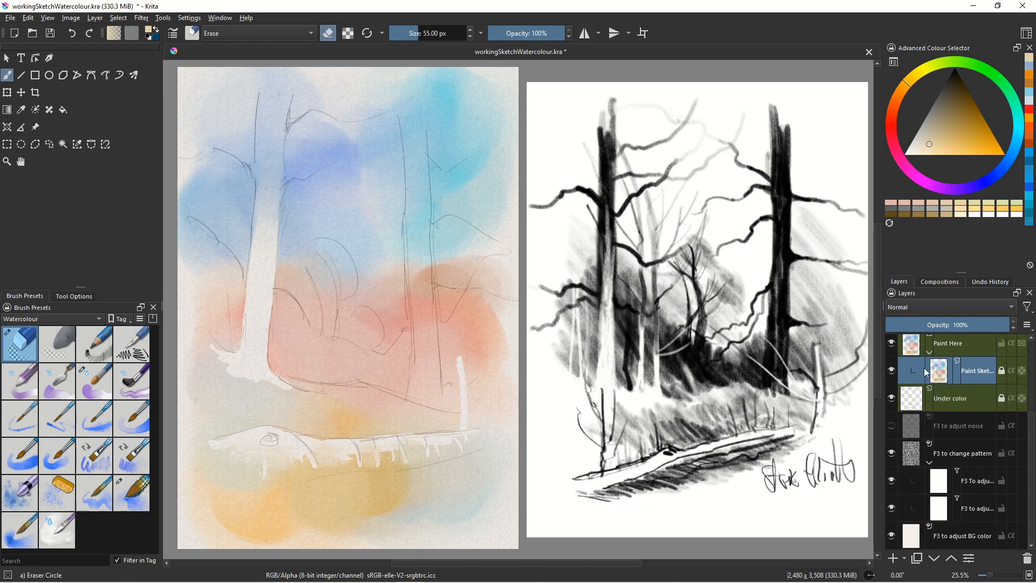
Add a new paint layer above the locked sketch wash layer and choose a saturated orange-red as the paint colour
{"action": "left_click", "coordinate": [893, 558]}
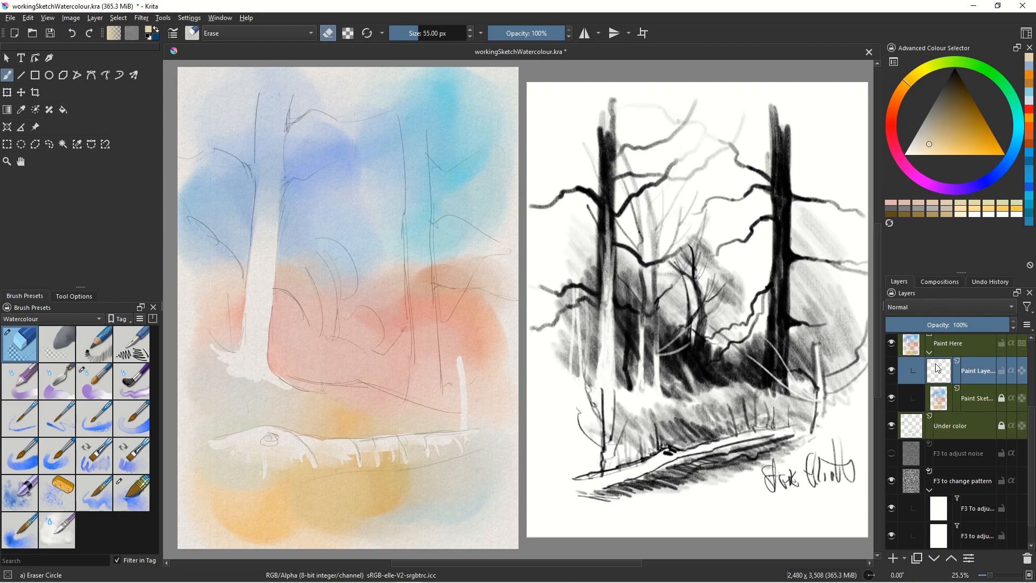
{"action": "left_click", "coordinate": [902, 110]}
{"action": "left_click", "coordinate": [986, 138]}
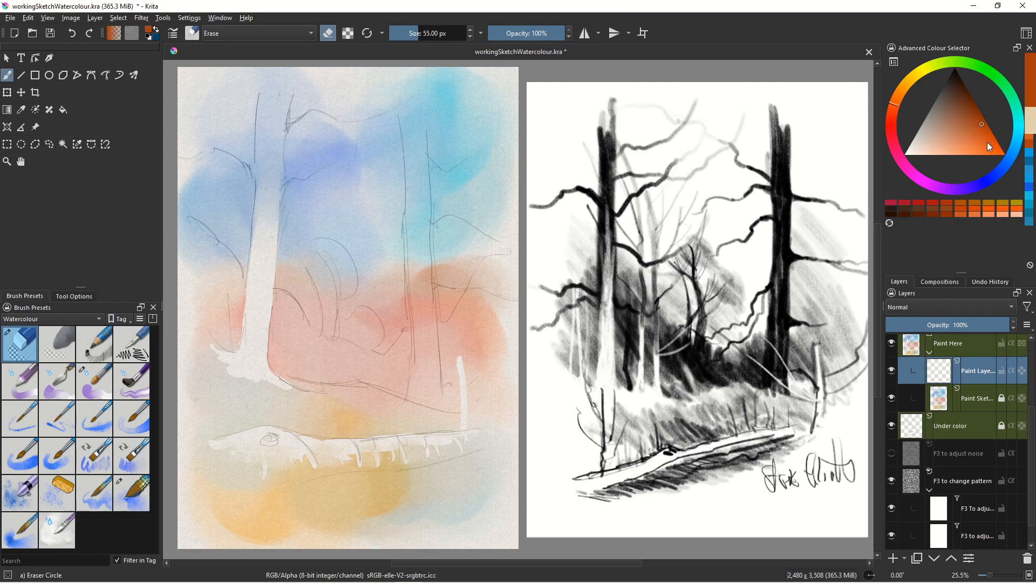
Paint an orange-red wash across the undergrowth behind the trees with the i) Wet Circle brush at 320 px
{"action": "left_click", "coordinate": [100, 381]}
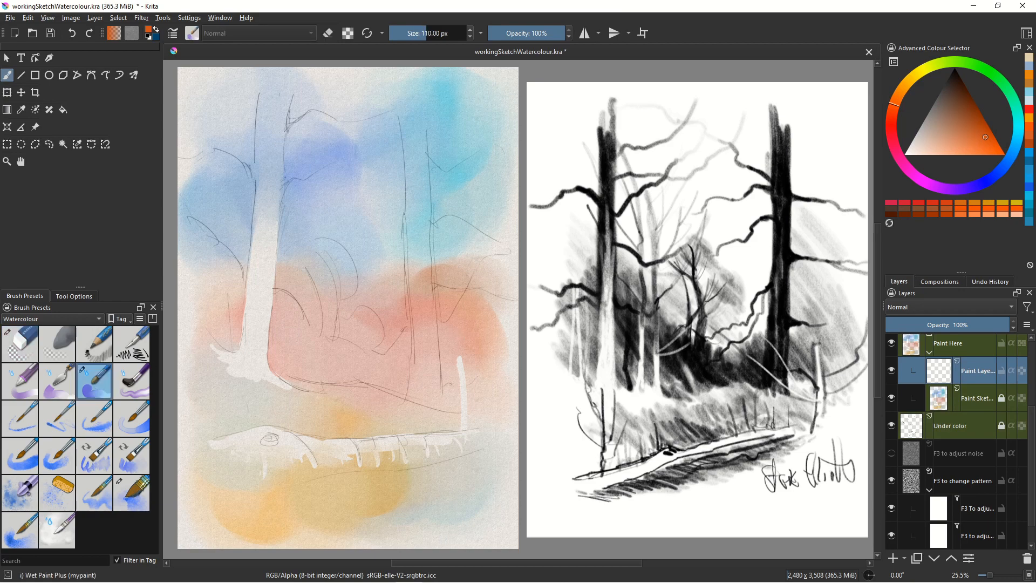
{"action": "left_click", "coordinate": [20, 388]}
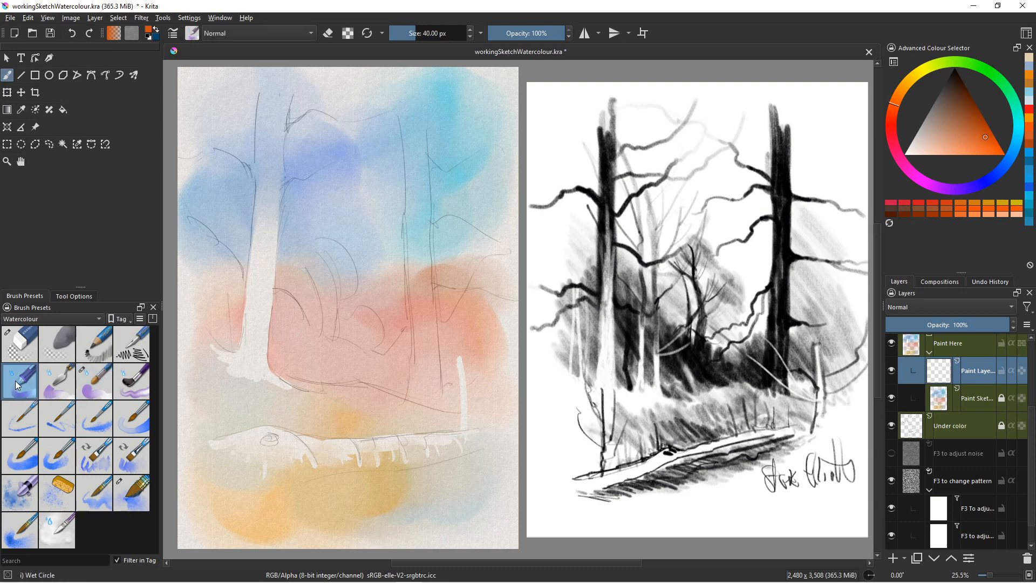
{"action": "mouse_move", "coordinate": [332, 346]}
{"action": "left_mouse_down"}
{"action": "mouse_move", "coordinate": [385, 361]}
{"action": "mouse_move", "coordinate": [401, 326]}
{"action": "mouse_move", "coordinate": [416, 347]}
{"action": "mouse_move", "coordinate": [368, 338]}
{"action": "mouse_move", "coordinate": [350, 365]}
{"action": "mouse_move", "coordinate": [346, 349]}
{"action": "mouse_move", "coordinate": [318, 359]}
{"action": "mouse_move", "coordinate": [353, 320]}
{"action": "mouse_move", "coordinate": [344, 338]}
{"action": "mouse_move", "coordinate": [365, 358]}
{"action": "mouse_move", "coordinate": [308, 345]}
{"action": "mouse_move", "coordinate": [268, 362]}
{"action": "mouse_move", "coordinate": [349, 364]}
{"action": "mouse_move", "coordinate": [334, 369]}
{"action": "mouse_move", "coordinate": [391, 384]}
{"action": "mouse_move", "coordinate": [392, 365]}
{"action": "mouse_move", "coordinate": [415, 392]}
{"action": "mouse_move", "coordinate": [370, 341]}
{"action": "mouse_move", "coordinate": [326, 375]}
{"action": "mouse_move", "coordinate": [292, 370]}
{"action": "mouse_move", "coordinate": [322, 369]}
{"action": "left_mouse_up"}
{"action": "mouse_move", "coordinate": [438, 344]}
{"action": "left_mouse_down"}
{"action": "mouse_move", "coordinate": [486, 374]}
{"action": "mouse_move", "coordinate": [447, 365]}
{"action": "mouse_move", "coordinate": [446, 382]}
{"action": "mouse_move", "coordinate": [450, 328]}
{"action": "mouse_move", "coordinate": [442, 376]}
{"action": "mouse_move", "coordinate": [457, 389]}
{"action": "mouse_move", "coordinate": [485, 385]}
{"action": "mouse_move", "coordinate": [426, 322]}
{"action": "mouse_move", "coordinate": [424, 345]}
{"action": "mouse_move", "coordinate": [312, 371]}
{"action": "mouse_move", "coordinate": [279, 331]}
{"action": "mouse_move", "coordinate": [286, 358]}
{"action": "mouse_move", "coordinate": [305, 364]}
{"action": "mouse_move", "coordinate": [238, 320]}
{"action": "mouse_move", "coordinate": [232, 337]}
{"action": "mouse_move", "coordinate": [210, 324]}
{"action": "mouse_move", "coordinate": [262, 332]}
{"action": "mouse_move", "coordinate": [319, 363]}
{"action": "left_mouse_up"}
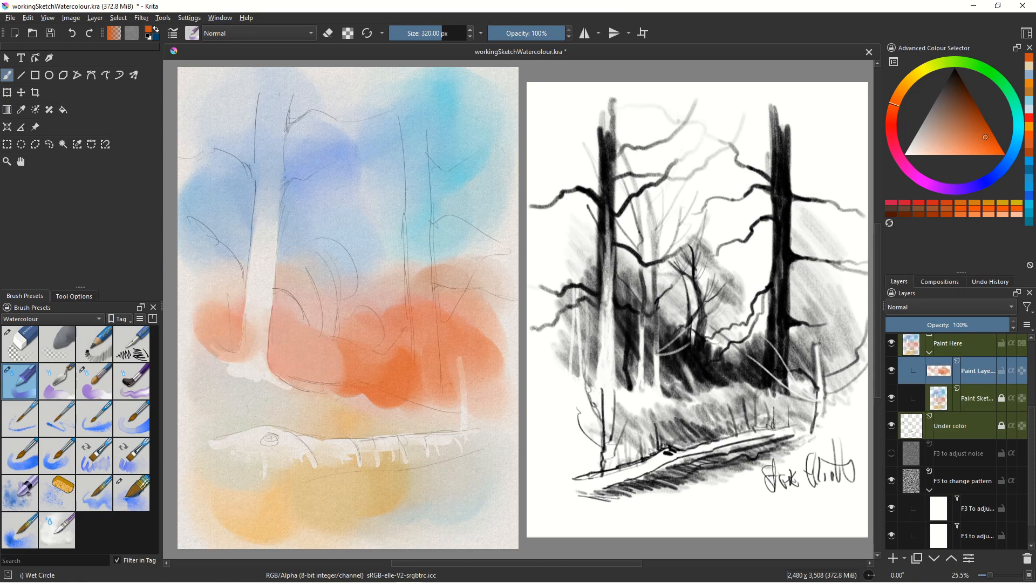
Paint violet-blue shadows over the orange undergrowth, darkening the colour to deep indigo for the area between and beside the trunks
{"action": "left_click", "coordinate": [973, 185]}
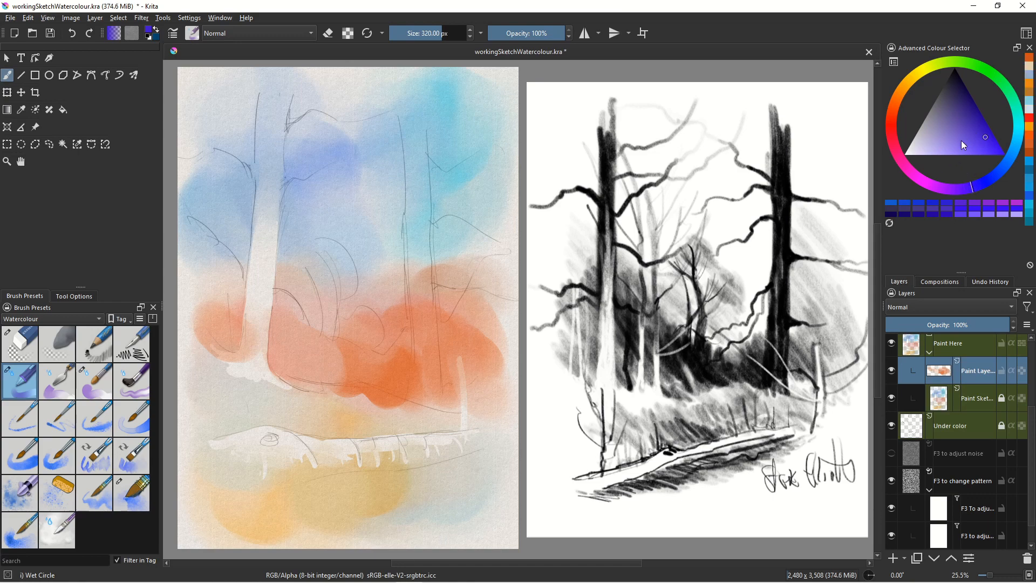
{"action": "left_click_drag", "start_coordinate": [378, 368], "coordinate": [397, 357]}
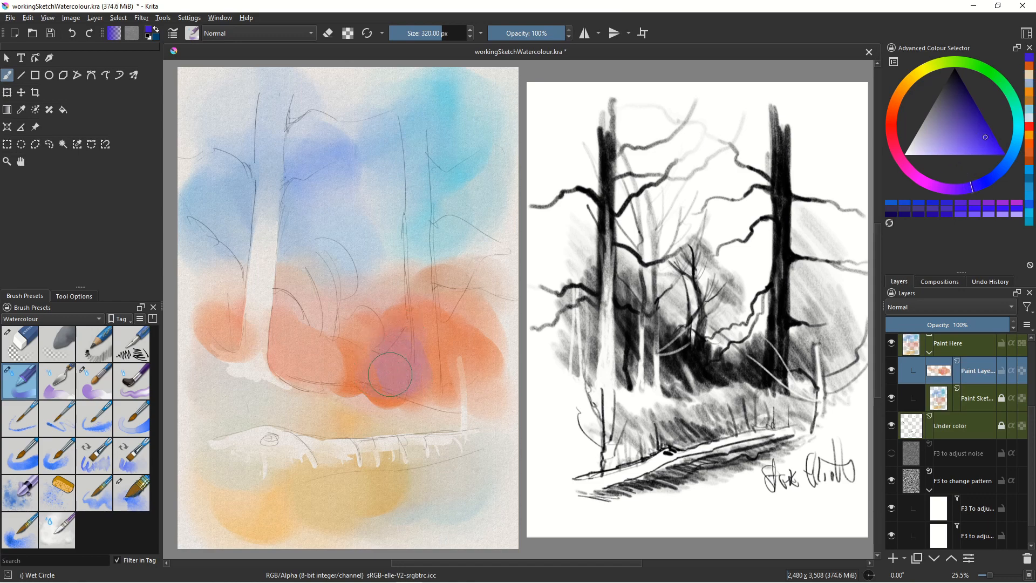
{"action": "left_click", "coordinate": [963, 94]}
{"action": "mouse_move", "coordinate": [393, 359]}
{"action": "left_mouse_down"}
{"action": "mouse_move", "coordinate": [400, 328]}
{"action": "mouse_move", "coordinate": [410, 360]}
{"action": "mouse_move", "coordinate": [337, 375]}
{"action": "mouse_move", "coordinate": [392, 365]}
{"action": "mouse_move", "coordinate": [412, 318]}
{"action": "mouse_move", "coordinate": [408, 294]}
{"action": "mouse_move", "coordinate": [442, 378]}
{"action": "mouse_move", "coordinate": [469, 395]}
{"action": "mouse_move", "coordinate": [477, 388]}
{"action": "mouse_move", "coordinate": [449, 364]}
{"action": "mouse_move", "coordinate": [485, 392]}
{"action": "mouse_move", "coordinate": [417, 358]}
{"action": "mouse_move", "coordinate": [423, 343]}
{"action": "mouse_move", "coordinate": [438, 360]}
{"action": "mouse_move", "coordinate": [451, 345]}
{"action": "mouse_move", "coordinate": [475, 375]}
{"action": "mouse_move", "coordinate": [445, 322]}
{"action": "mouse_move", "coordinate": [470, 397]}
{"action": "mouse_move", "coordinate": [292, 358]}
{"action": "mouse_move", "coordinate": [287, 341]}
{"action": "mouse_move", "coordinate": [316, 357]}
{"action": "mouse_move", "coordinate": [291, 335]}
{"action": "mouse_move", "coordinate": [350, 377]}
{"action": "mouse_move", "coordinate": [279, 322]}
{"action": "mouse_move", "coordinate": [290, 366]}
{"action": "mouse_move", "coordinate": [323, 365]}
{"action": "mouse_move", "coordinate": [293, 355]}
{"action": "mouse_move", "coordinate": [226, 291]}
{"action": "mouse_move", "coordinate": [210, 291]}
{"action": "mouse_move", "coordinate": [207, 330]}
{"action": "mouse_move", "coordinate": [235, 302]}
{"action": "mouse_move", "coordinate": [222, 268]}
{"action": "mouse_move", "coordinate": [306, 313]}
{"action": "mouse_move", "coordinate": [327, 337]}
{"action": "mouse_move", "coordinate": [369, 350]}
{"action": "mouse_move", "coordinate": [318, 323]}
{"action": "mouse_move", "coordinate": [334, 345]}
{"action": "mouse_move", "coordinate": [292, 320]}
{"action": "mouse_move", "coordinate": [289, 337]}
{"action": "mouse_move", "coordinate": [298, 308]}
{"action": "mouse_move", "coordinate": [276, 321]}
{"action": "mouse_move", "coordinate": [272, 280]}
{"action": "mouse_move", "coordinate": [265, 356]}
{"action": "mouse_move", "coordinate": [306, 379]}
{"action": "left_mouse_up"}
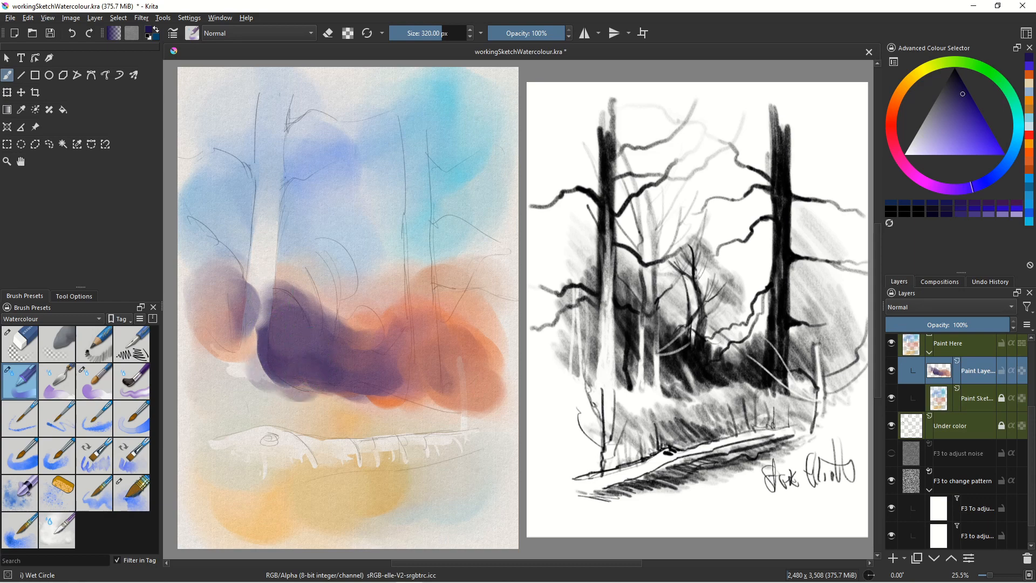
Erase the dark wash from the left tree's trunk with the a) Eraser Circle brush, enlarging it to 78 px
{"action": "left_click", "coordinate": [23, 342]}
{"action": "mouse_move", "coordinate": [256, 326]}
{"action": "left_mouse_down"}
{"action": "mouse_move", "coordinate": [255, 289]}
{"action": "mouse_move", "coordinate": [260, 311]}
{"action": "left_mouse_up"}
{"action": "key", "text": "bracketright"}
{"action": "key", "text": "bracketright"}
{"action": "key", "text": "bracketright"}
{"action": "key", "text": "bracketright"}
{"action": "left_click_drag", "start_coordinate": [265, 279], "coordinate": [264, 308]}
{"action": "left_click_drag", "start_coordinate": [268, 279], "coordinate": [265, 321]}
{"action": "left_click_drag", "start_coordinate": [253, 286], "coordinate": [248, 324]}
{"action": "mouse_move", "coordinate": [250, 280]}
{"action": "left_mouse_down"}
{"action": "mouse_move", "coordinate": [244, 329]}
{"action": "mouse_move", "coordinate": [259, 328]}
{"action": "left_mouse_up"}
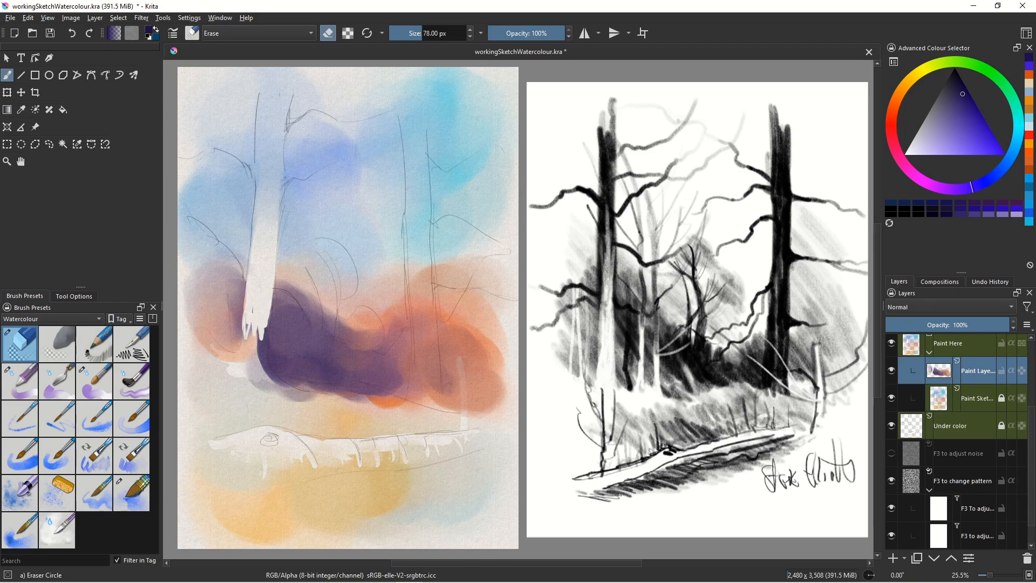
Enlarge the eraser to 165 px and clear the dark wash from the left tree's base and along the undergrowth's lower edge
{"action": "key", "text": "bracketright"}
{"action": "key", "text": "bracketright"}
{"action": "key", "text": "bracketright"}
{"action": "key", "text": "bracketright"}
{"action": "key", "text": "bracketright"}
{"action": "key", "text": "bracketright"}
{"action": "key", "text": "bracketright"}
{"action": "key", "text": "bracketright"}
{"action": "key", "text": "bracketright"}
{"action": "key", "text": "bracketright"}
{"action": "key", "text": "bracketright"}
{"action": "key", "text": "bracketright"}
{"action": "mouse_move", "coordinate": [261, 313]}
{"action": "left_mouse_down"}
{"action": "mouse_move", "coordinate": [267, 367]}
{"action": "mouse_move", "coordinate": [263, 339]}
{"action": "mouse_move", "coordinate": [285, 392]}
{"action": "mouse_move", "coordinate": [260, 347]}
{"action": "mouse_move", "coordinate": [262, 383]}
{"action": "mouse_move", "coordinate": [251, 330]}
{"action": "mouse_move", "coordinate": [239, 397]}
{"action": "mouse_move", "coordinate": [254, 385]}
{"action": "mouse_move", "coordinate": [282, 395]}
{"action": "mouse_move", "coordinate": [266, 380]}
{"action": "mouse_move", "coordinate": [304, 391]}
{"action": "mouse_move", "coordinate": [273, 381]}
{"action": "mouse_move", "coordinate": [323, 395]}
{"action": "mouse_move", "coordinate": [284, 399]}
{"action": "mouse_move", "coordinate": [450, 413]}
{"action": "mouse_move", "coordinate": [376, 404]}
{"action": "mouse_move", "coordinate": [379, 391]}
{"action": "mouse_move", "coordinate": [408, 406]}
{"action": "left_mouse_up"}
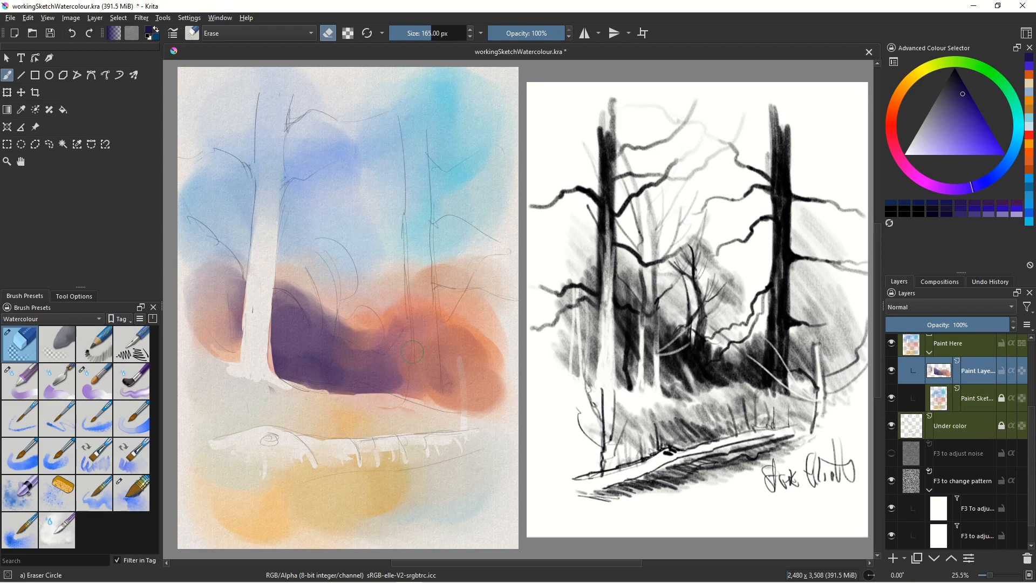
Erase the wash from the right tree's lower trunk, and clear the thin upright stump beside it with the eraser reduced to 73 px
{"action": "mouse_move", "coordinate": [427, 356]}
{"action": "left_mouse_down"}
{"action": "mouse_move", "coordinate": [427, 308]}
{"action": "mouse_move", "coordinate": [435, 370]}
{"action": "left_mouse_up"}
{"action": "mouse_move", "coordinate": [425, 312]}
{"action": "left_mouse_down"}
{"action": "mouse_move", "coordinate": [420, 402]}
{"action": "mouse_move", "coordinate": [417, 344]}
{"action": "mouse_move", "coordinate": [422, 387]}
{"action": "mouse_move", "coordinate": [432, 364]}
{"action": "mouse_move", "coordinate": [436, 402]}
{"action": "left_mouse_up"}
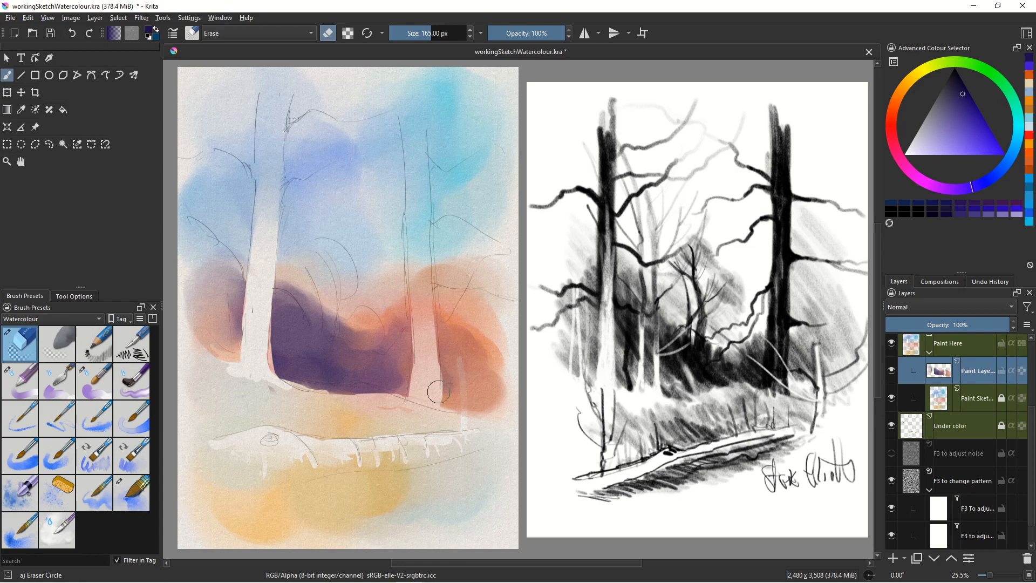
{"action": "key", "text": "bracketleft"}
{"action": "key", "text": "bracketleft"}
{"action": "key", "text": "bracketleft"}
{"action": "key", "text": "bracketleft"}
{"action": "key", "text": "bracketleft"}
{"action": "key", "text": "bracketleft"}
{"action": "key", "text": "bracketleft"}
{"action": "key", "text": "bracketleft"}
{"action": "key", "text": "bracketleft"}
{"action": "key", "text": "bracketleft"}
{"action": "left_click_drag", "start_coordinate": [459, 361], "coordinate": [464, 417]}
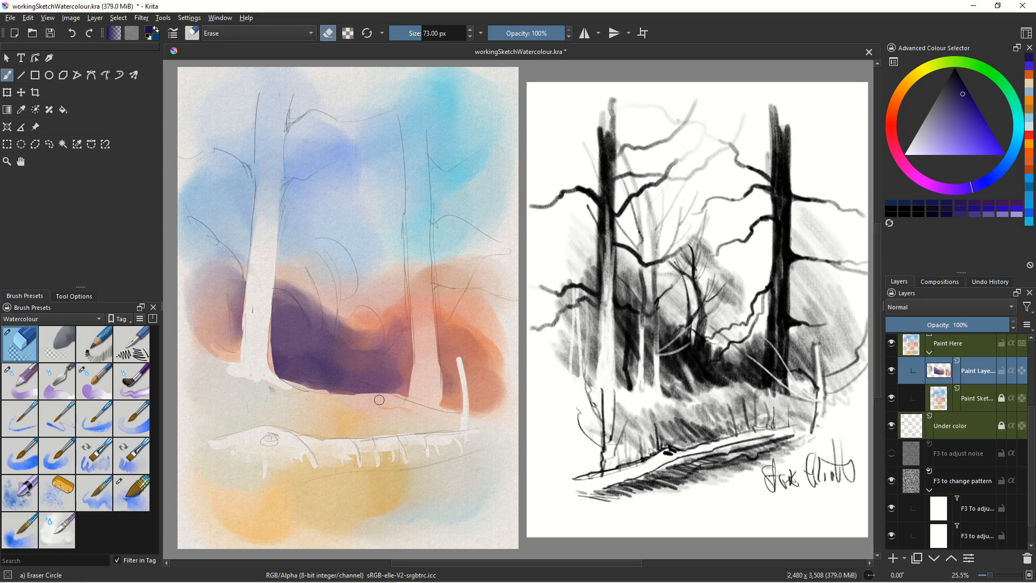
Reduce the eraser to 41 px, and with i) Wet Paint Plus at 110 px blend sampled dark purple along the undergrowth's lower edge
{"action": "key", "text": "bracketleft"}
{"action": "key", "text": "bracketleft"}
{"action": "key", "text": "bracketleft"}
{"action": "key", "text": "bracketleft"}
{"action": "left_click", "coordinate": [95, 381]}
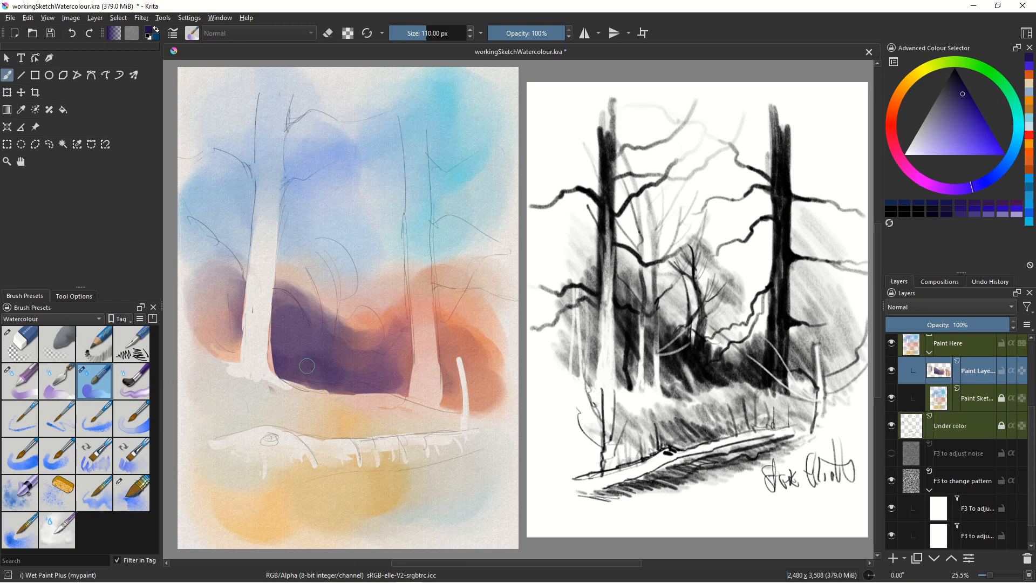
{"action": "left_click", "coordinate": [311, 395], "text": "ctrl"}
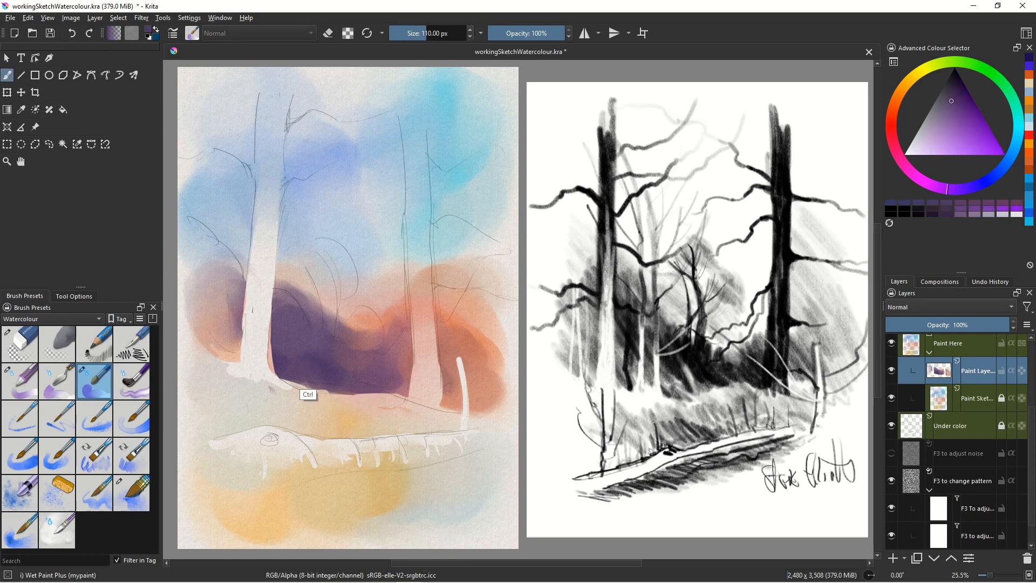
{"action": "mouse_move", "coordinate": [391, 399]}
{"action": "left_mouse_down"}
{"action": "mouse_move", "coordinate": [340, 386]}
{"action": "mouse_move", "coordinate": [353, 400]}
{"action": "mouse_move", "coordinate": [329, 381]}
{"action": "mouse_move", "coordinate": [339, 397]}
{"action": "mouse_move", "coordinate": [303, 372]}
{"action": "mouse_move", "coordinate": [321, 393]}
{"action": "mouse_move", "coordinate": [298, 382]}
{"action": "left_mouse_up"}
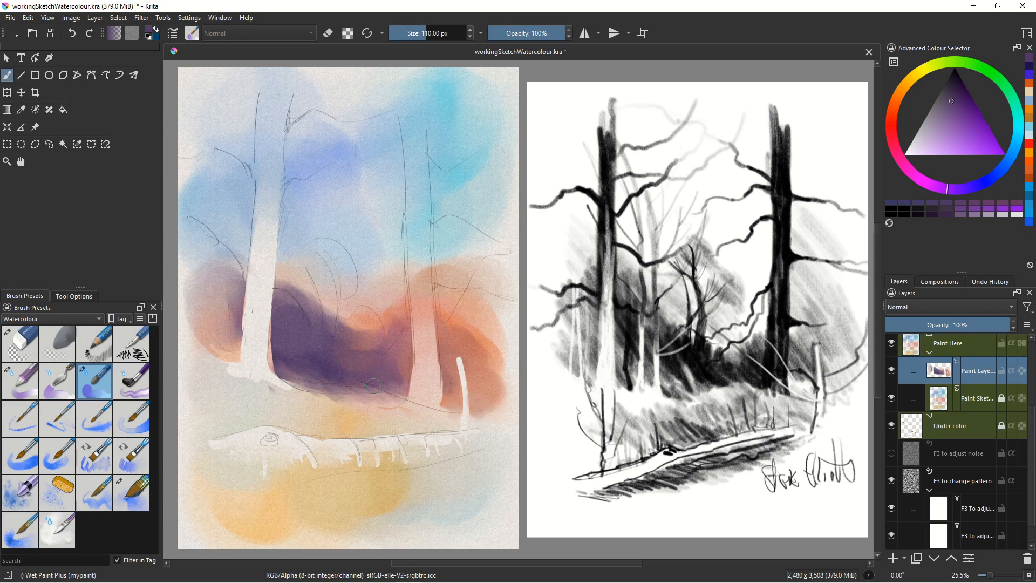
{"action": "left_click_drag", "start_coordinate": [390, 401], "coordinate": [356, 363]}
{"action": "left_click_drag", "start_coordinate": [403, 407], "coordinate": [353, 365]}
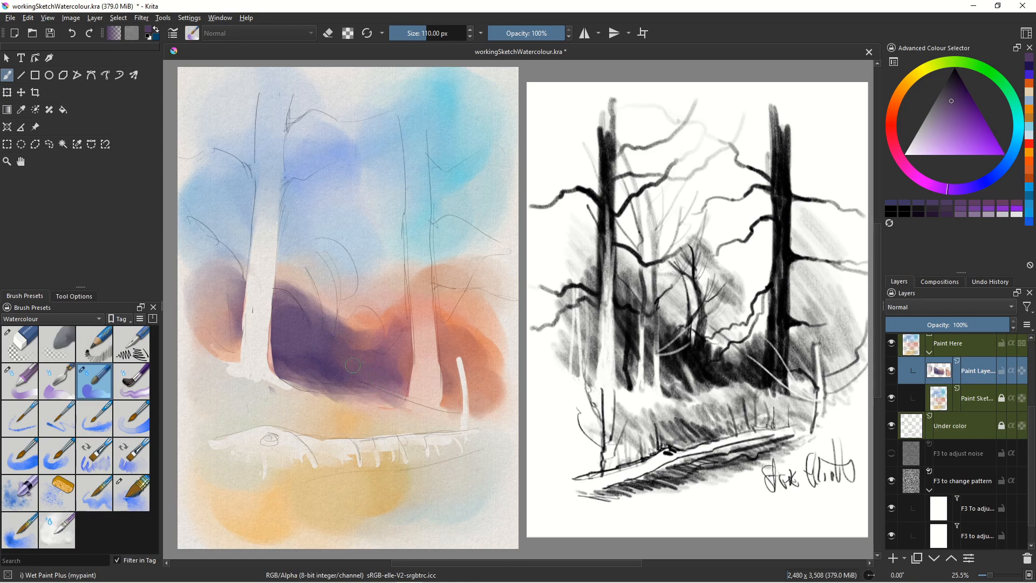
Erase thin diagonal grass strokes along the dark edge beside the right tree's base, reducing the a) Eraser Circle brush to 30 px
{"action": "left_click", "coordinate": [27, 343]}
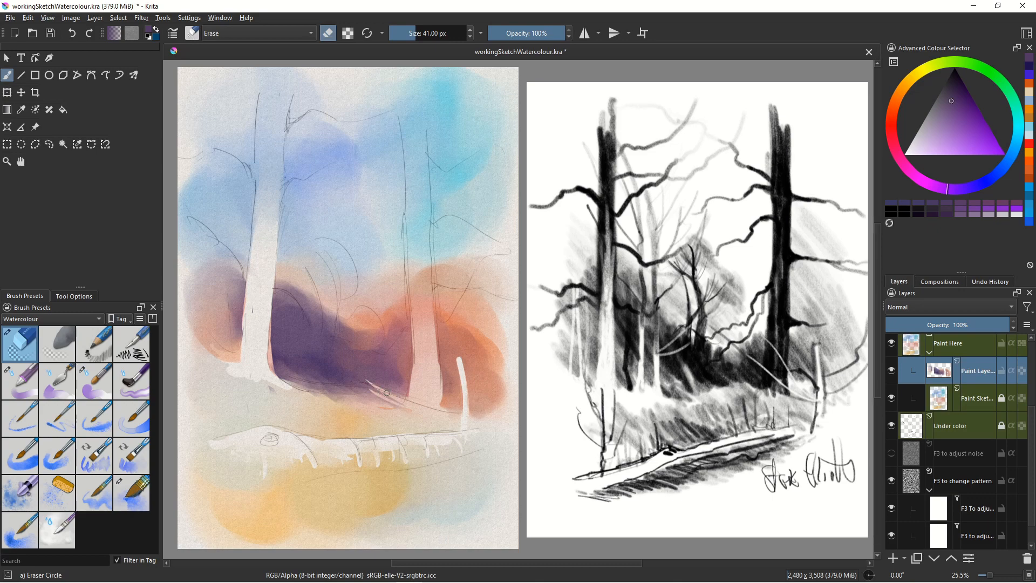
{"action": "key", "text": "bracketleft"}
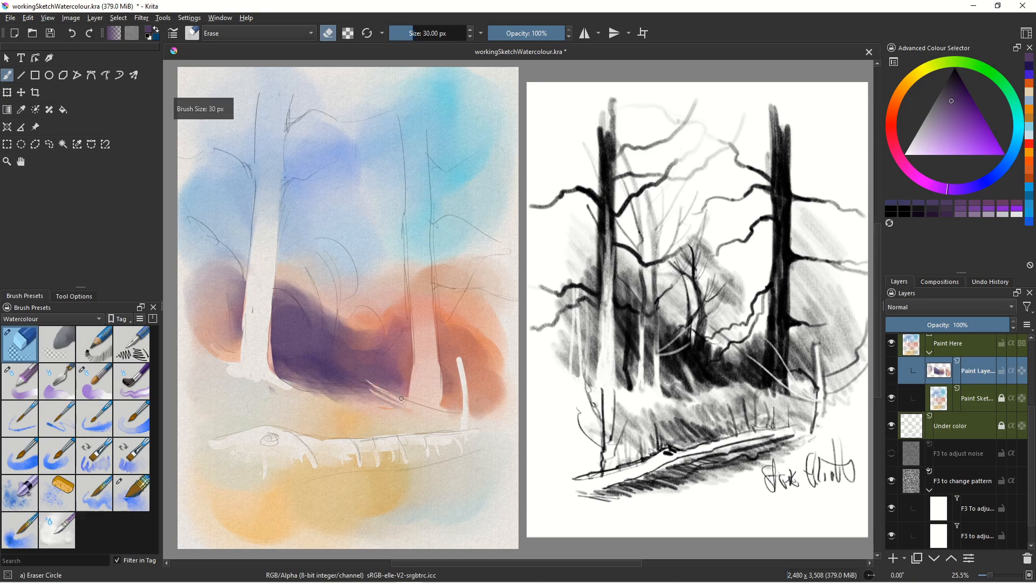
Sample the pale pink ground and soften the grass strokes beside the right tree with i) Wet Paint Plus, reducing the brush to 51 px
{"action": "key", "text": "p"}
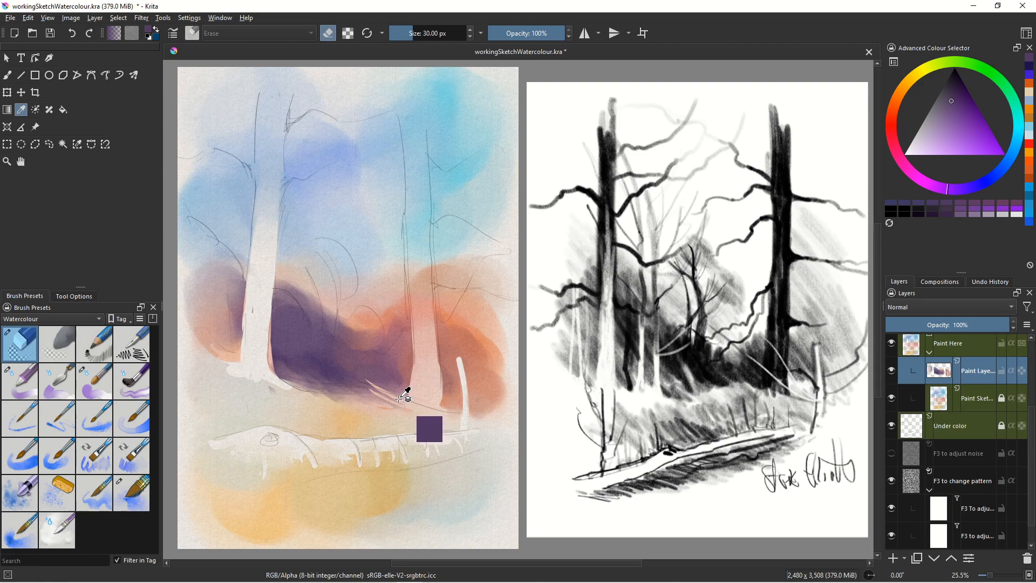
{"action": "left_click", "coordinate": [402, 404]}
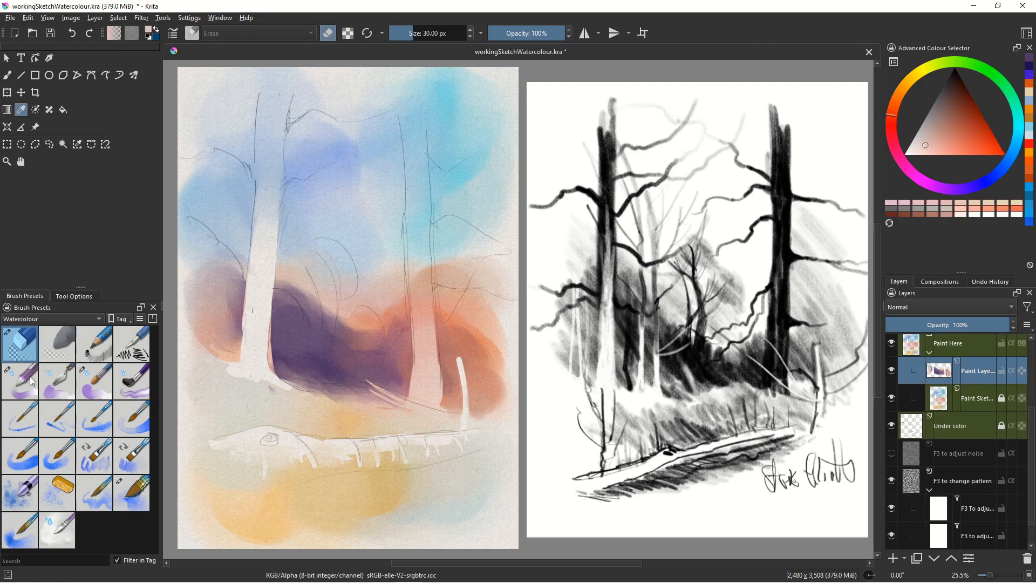
{"action": "left_click", "coordinate": [90, 393]}
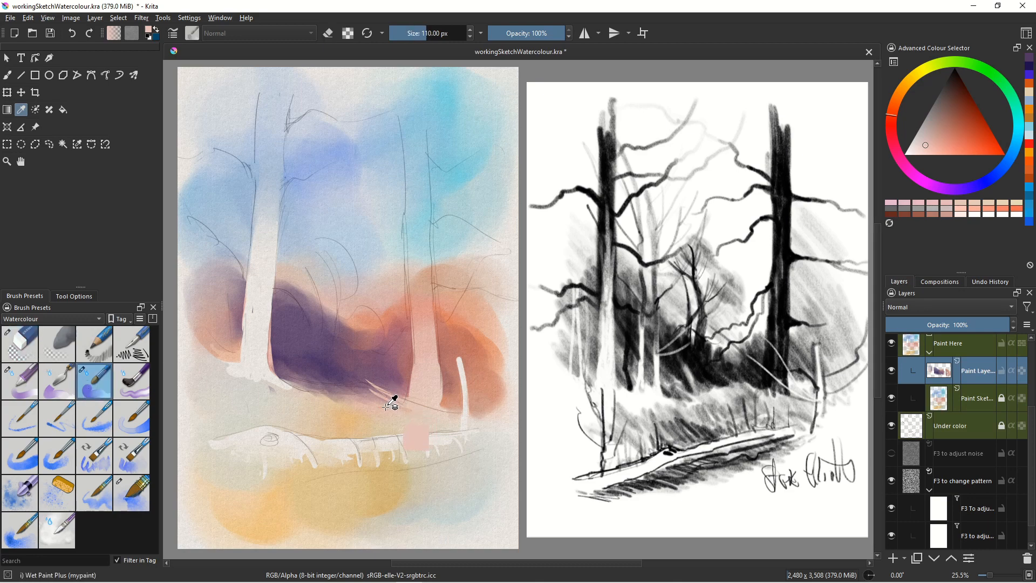
{"action": "left_click", "coordinate": [8, 76]}
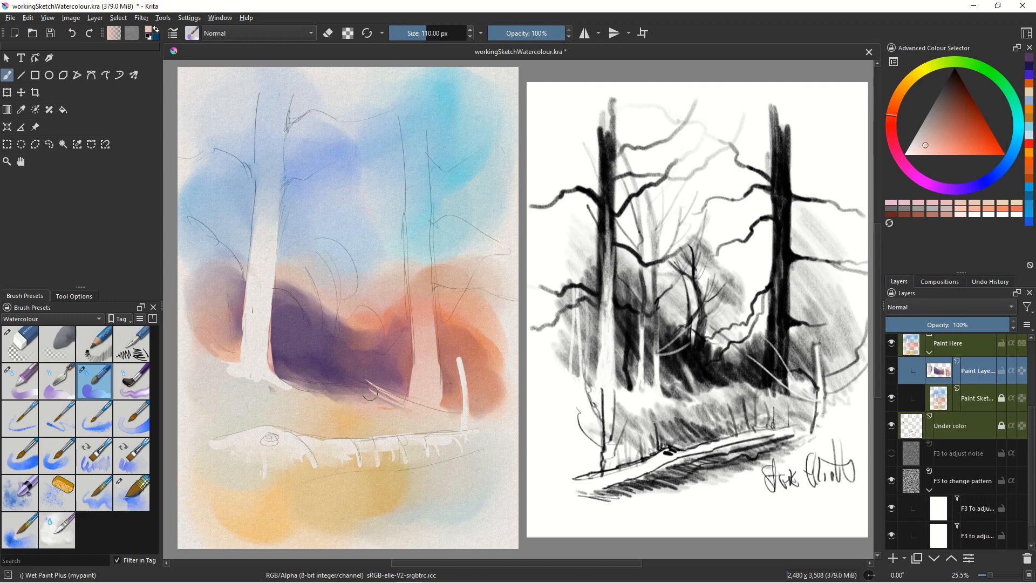
{"action": "left_click_drag", "start_coordinate": [404, 397], "coordinate": [414, 401]}
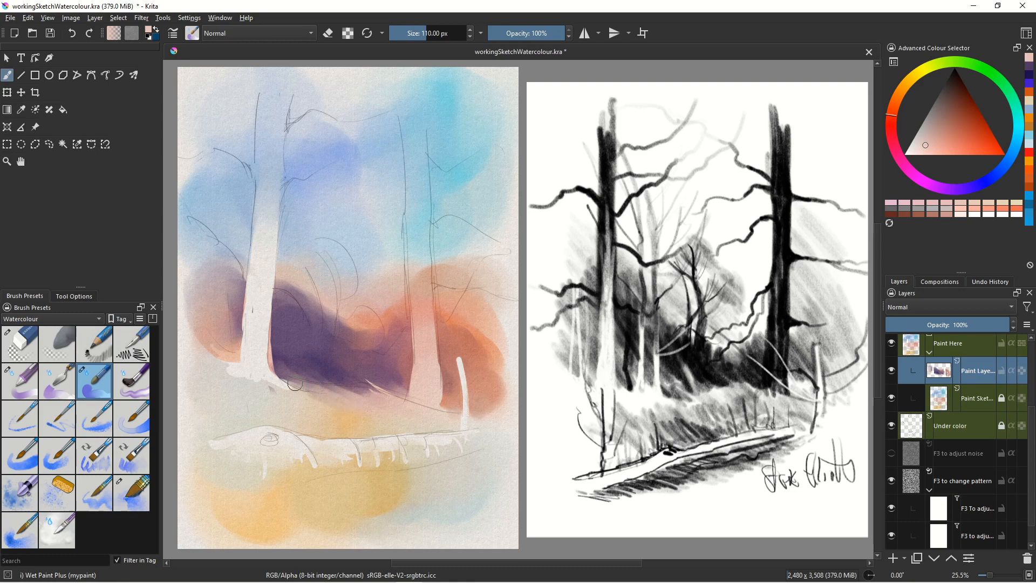
{"action": "key", "text": "bracketleft"}
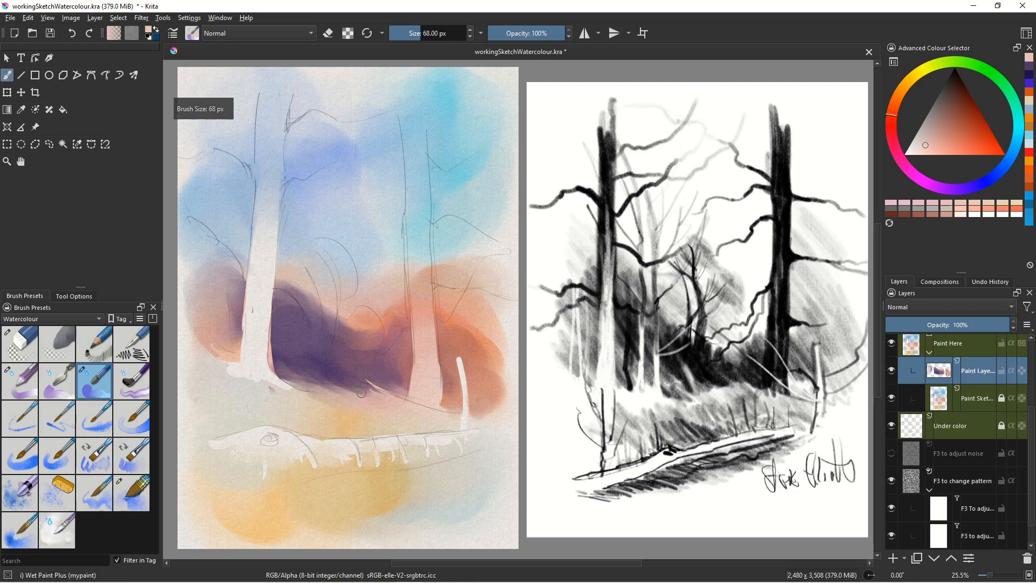
{"action": "key", "text": "bracketleft"}
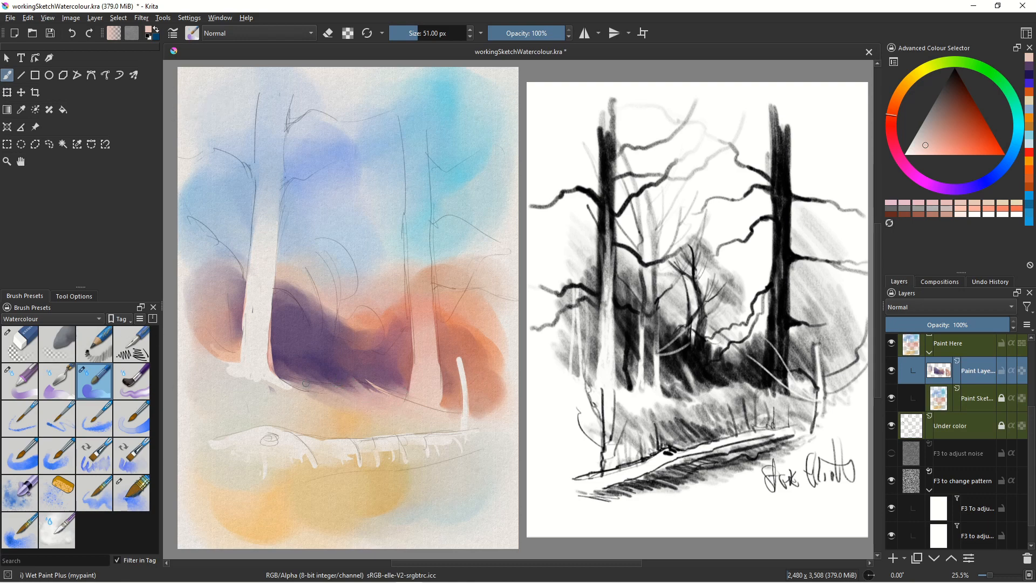
Blend grass strokes along the undergrowth's lower edge beside the left tree, and erase thin curved twigs across the dark area near the right tree
{"action": "left_click_drag", "start_coordinate": [317, 399], "coordinate": [284, 372]}
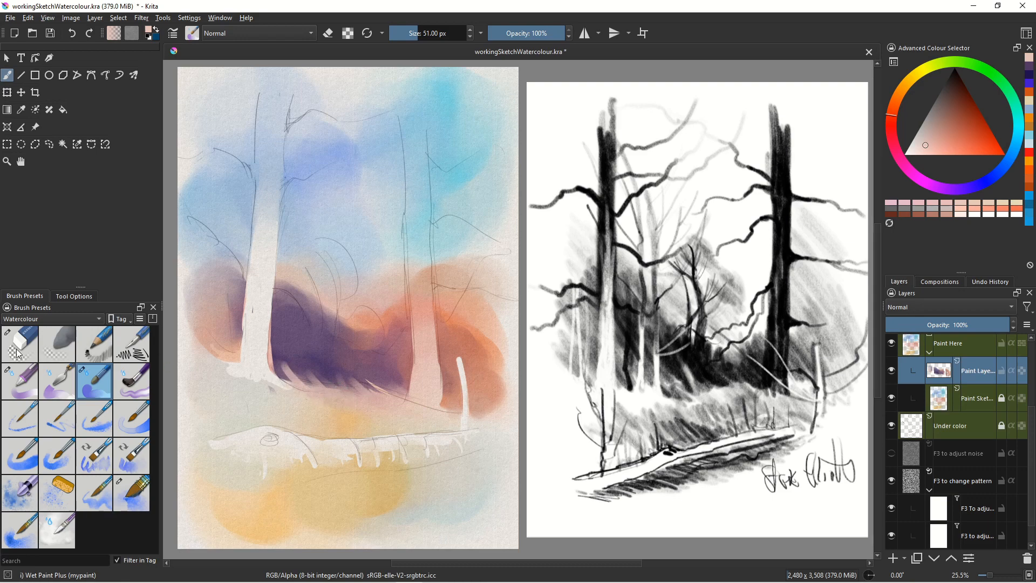
{"action": "key", "text": "e"}
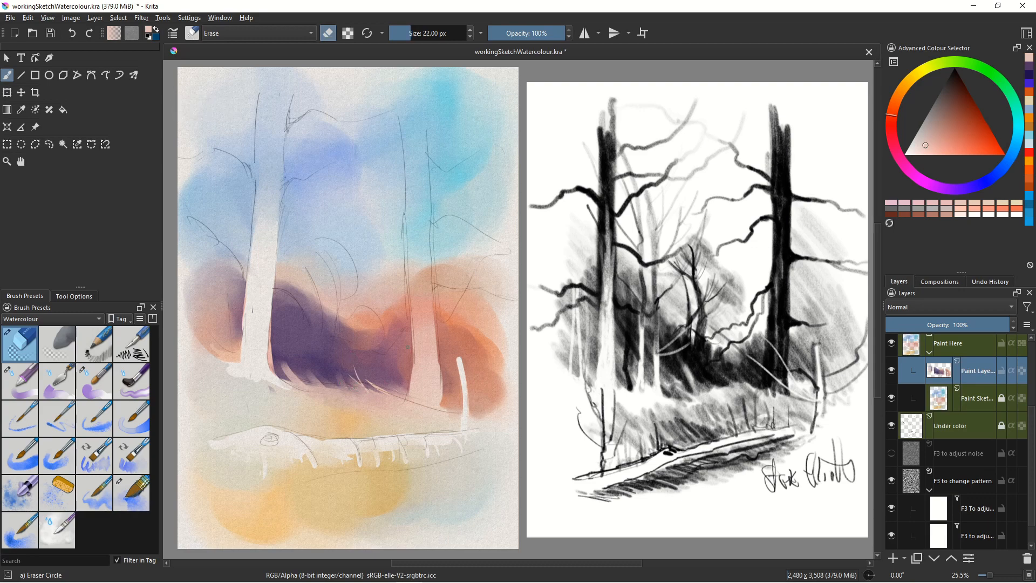
{"action": "left_click_drag", "start_coordinate": [409, 376], "coordinate": [360, 345]}
{"action": "key", "text": "bracketleft"}
{"action": "key", "text": "bracketleft"}
{"action": "key", "text": "bracketleft"}
{"action": "key", "text": "bracketleft"}
{"action": "key", "text": "bracketleft"}
{"action": "key", "text": "bracketleft"}
{"action": "key", "text": "bracketleft"}
{"action": "key", "text": "bracketleft"}
{"action": "key", "text": "bracketleft"}
{"action": "key", "text": "bracketleft"}
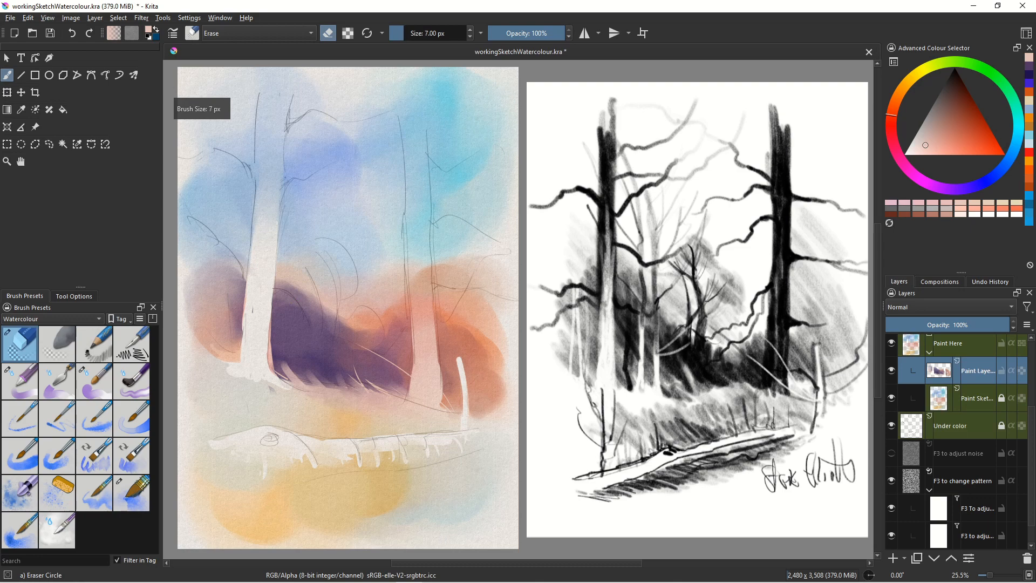
Erase two thin upright sapling trunks through the dark undergrowth beside the left tree, enlarging the a) Eraser Circle brush to 63 px
{"action": "key", "text": "bracketright"}
{"action": "key", "text": "bracketright"}
{"action": "key", "text": "bracketright"}
{"action": "key", "text": "bracketright"}
{"action": "left_click_drag", "start_coordinate": [296, 283], "coordinate": [300, 325]}
{"action": "key", "text": "bracketright"}
{"action": "key", "text": "bracketright"}
{"action": "key", "text": "bracketright"}
{"action": "key", "text": "bracketright"}
{"action": "key", "text": "bracketright"}
{"action": "key", "text": "bracketright"}
{"action": "key", "text": "bracketright"}
{"action": "key", "text": "bracketright"}
{"action": "key", "text": "bracketright"}
{"action": "key", "text": "bracketright"}
{"action": "key", "text": "bracketright"}
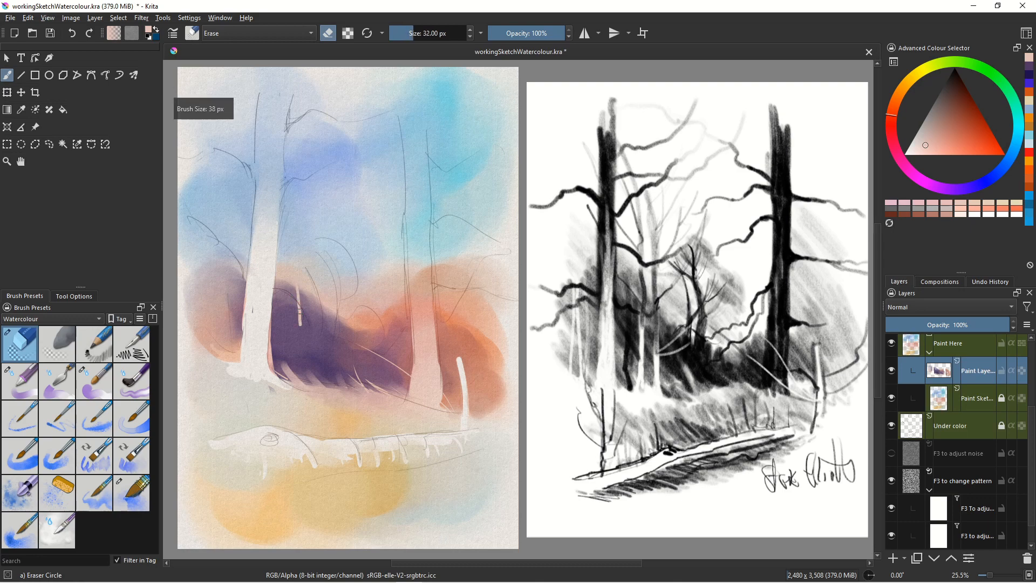
{"action": "left_click_drag", "start_coordinate": [296, 284], "coordinate": [304, 389]}
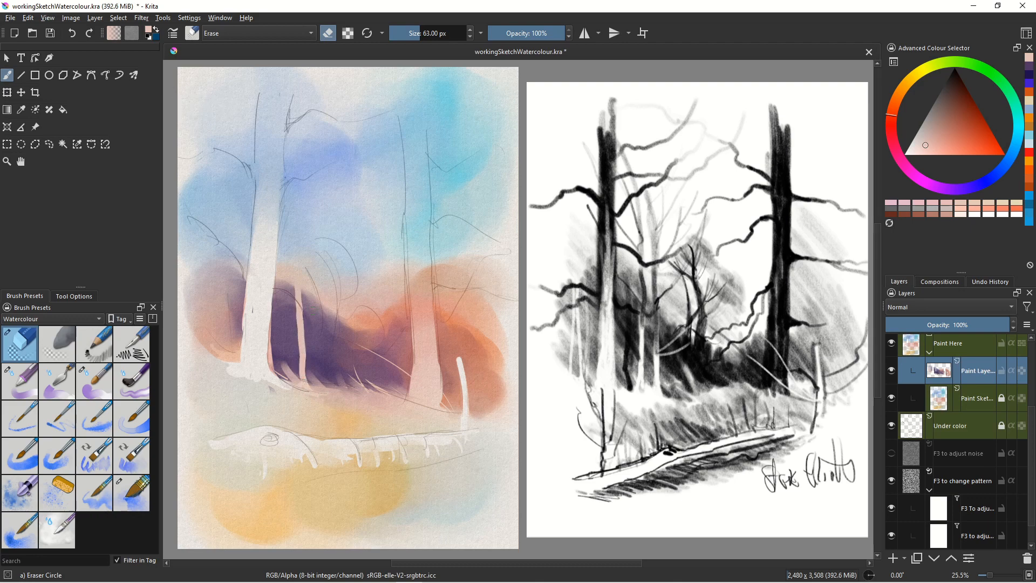
{"action": "mouse_move", "coordinate": [319, 292]}
{"action": "left_mouse_down"}
{"action": "mouse_move", "coordinate": [323, 377]}
{"action": "mouse_move", "coordinate": [335, 398]}
{"action": "mouse_move", "coordinate": [323, 393]}
{"action": "left_mouse_up"}
{"action": "key", "text": "bracketright"}
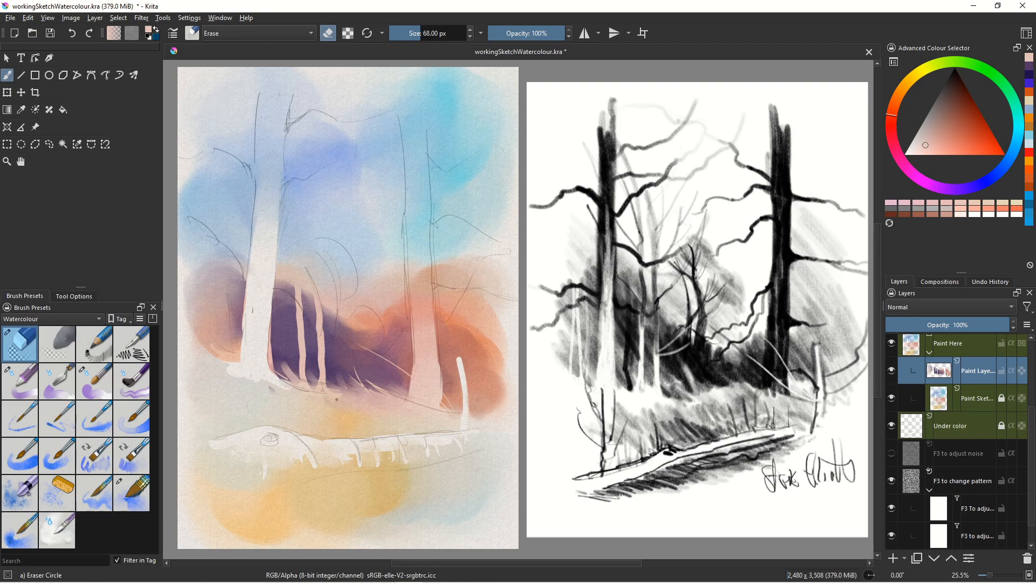
Blend pale pink into the ground around the left tree's base with i) Wet Paint Plus enlarged to 154 px
{"action": "key", "text": "bracketright"}
{"action": "key", "text": "bracketright"}
{"action": "key", "text": "bracketright"}
{"action": "key", "text": "bracketright"}
{"action": "key", "text": "bracketright"}
{"action": "key", "text": "bracketright"}
{"action": "key", "text": "bracketright"}
{"action": "key", "text": "bracketright"}
{"action": "key", "text": "bracketright"}
{"action": "key", "text": "bracketright"}
{"action": "key", "text": "bracketright"}
{"action": "key", "text": "bracketright"}
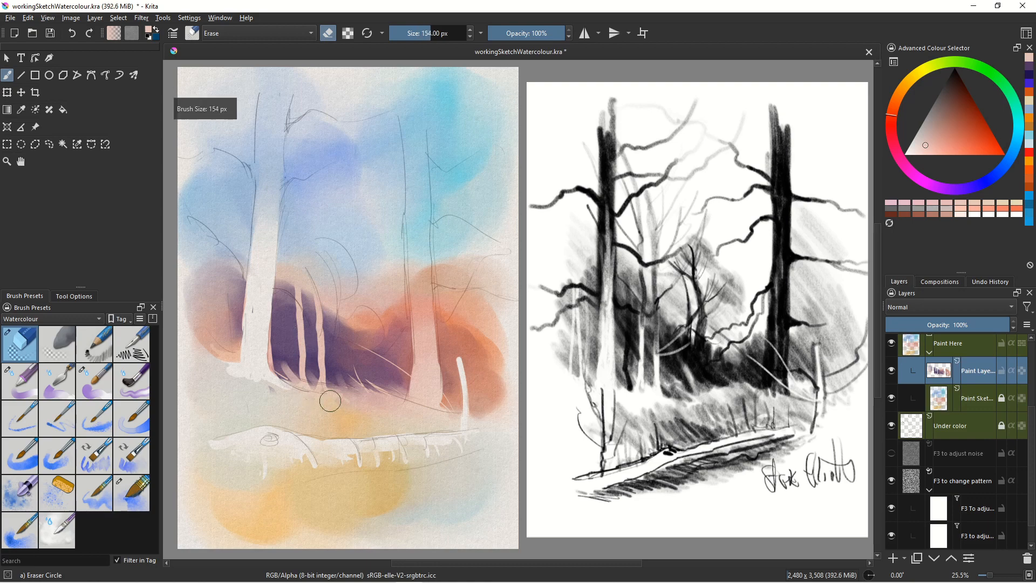
{"action": "left_click", "coordinate": [95, 384]}
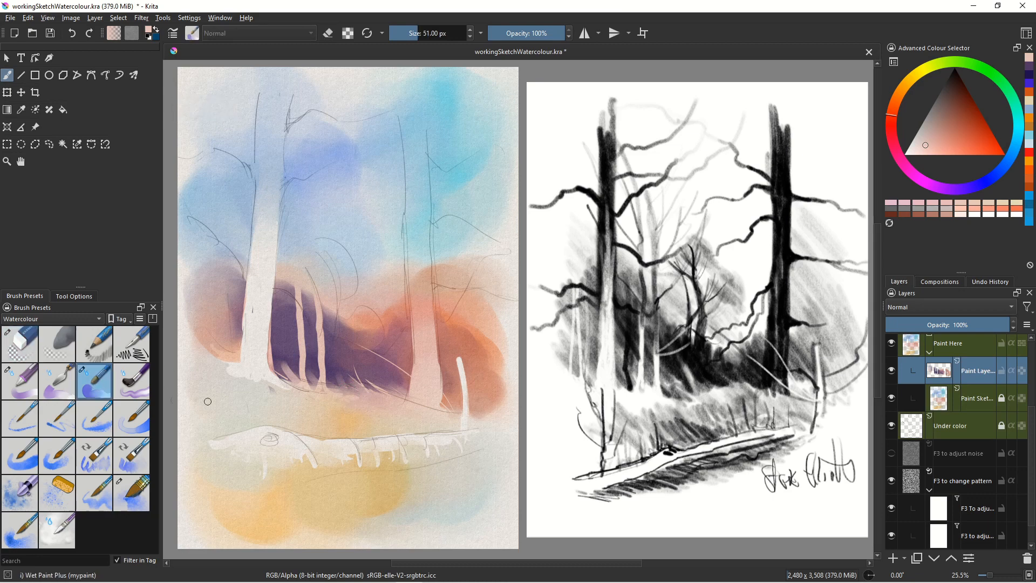
{"action": "key", "text": "bracketright"}
{"action": "key", "text": "bracketright"}
{"action": "key", "text": "bracketright"}
{"action": "key", "text": "bracketright"}
{"action": "key", "text": "bracketright"}
{"action": "key", "text": "bracketright"}
{"action": "key", "text": "bracketright"}
{"action": "key", "text": "bracketright"}
{"action": "key", "text": "bracketright"}
{"action": "key", "text": "bracketright"}
{"action": "key", "text": "bracketright"}
{"action": "key", "text": "bracketright"}
{"action": "key", "text": "bracketright"}
{"action": "key", "text": "bracketright"}
{"action": "key", "text": "bracketright"}
{"action": "key", "text": "bracketright"}
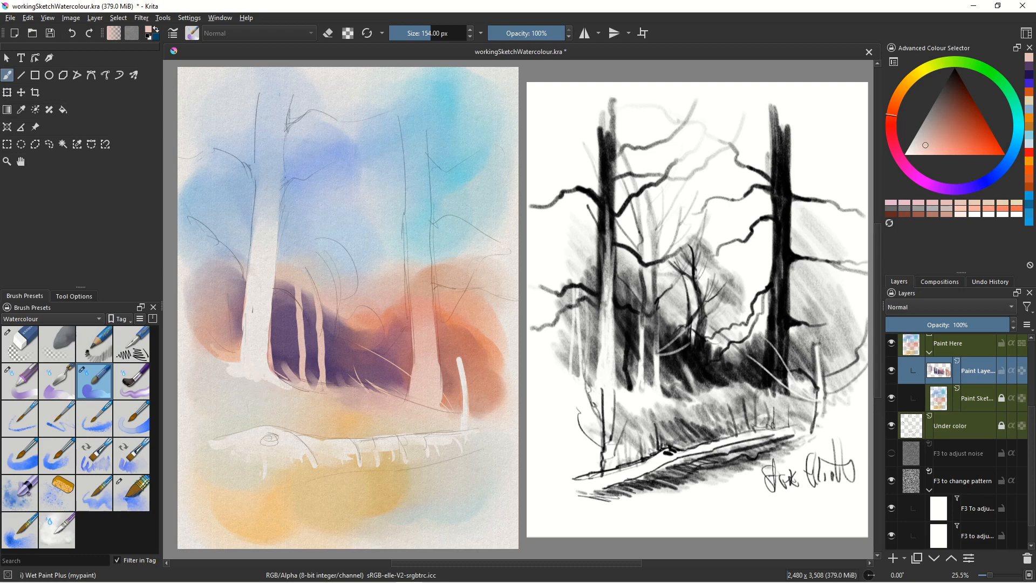
{"action": "mouse_move", "coordinate": [253, 377]}
{"action": "left_mouse_down"}
{"action": "mouse_move", "coordinate": [286, 391]}
{"action": "mouse_move", "coordinate": [230, 376]}
{"action": "mouse_move", "coordinate": [261, 395]}
{"action": "left_mouse_up"}
Unlock the paint sketch layer, blend pink ground beneath the left tree and saplings, lock it again and return to Paint Layer 1
{"action": "left_click", "coordinate": [974, 399]}
{"action": "left_click", "coordinate": [1002, 399]}
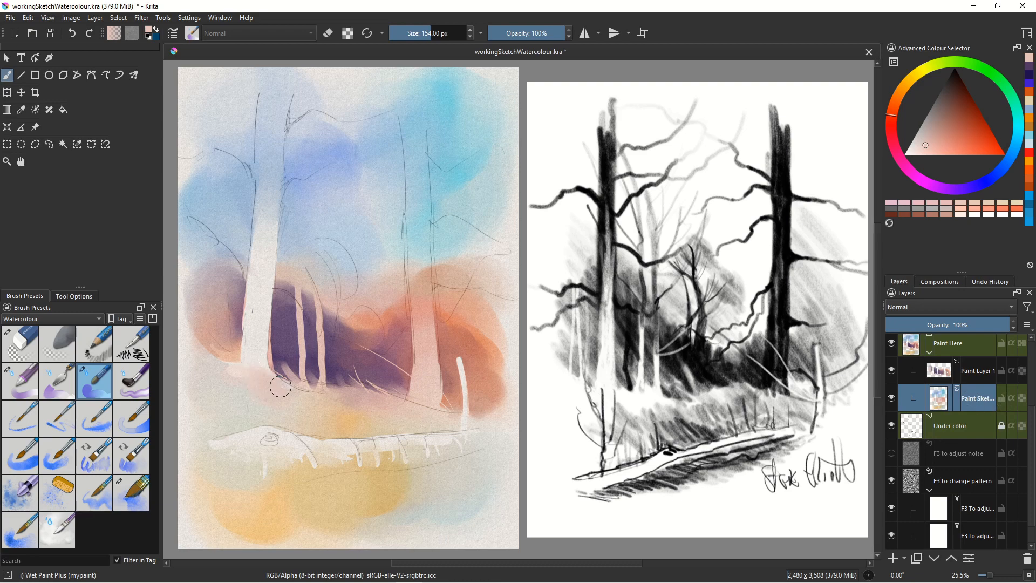
{"action": "mouse_move", "coordinate": [256, 348]}
{"action": "left_mouse_down"}
{"action": "mouse_move", "coordinate": [255, 366]}
{"action": "mouse_move", "coordinate": [256, 314]}
{"action": "mouse_move", "coordinate": [234, 381]}
{"action": "mouse_move", "coordinate": [227, 369]}
{"action": "mouse_move", "coordinate": [245, 390]}
{"action": "mouse_move", "coordinate": [275, 403]}
{"action": "mouse_move", "coordinate": [338, 398]}
{"action": "left_mouse_up"}
{"action": "left_click", "coordinate": [1002, 398]}
{"action": "left_click", "coordinate": [1002, 423]}
{"action": "left_click", "coordinate": [969, 372]}
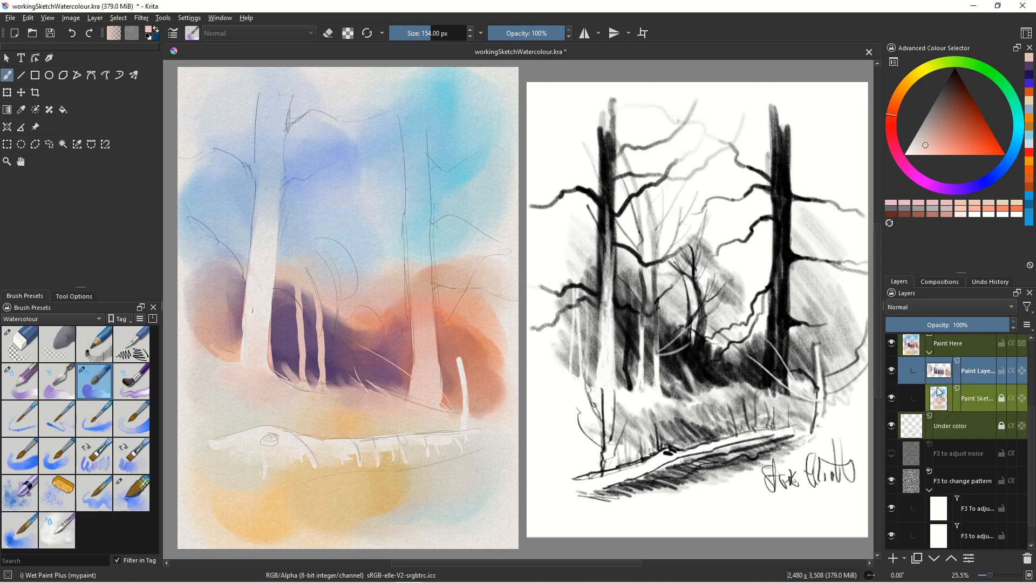
On a new paint layer, brush purple sampled from the undergrowth down the right tree's upper trunk with j) WaterC Flat Decay Tilt at 150 px
{"action": "left_click", "coordinate": [893, 559]}
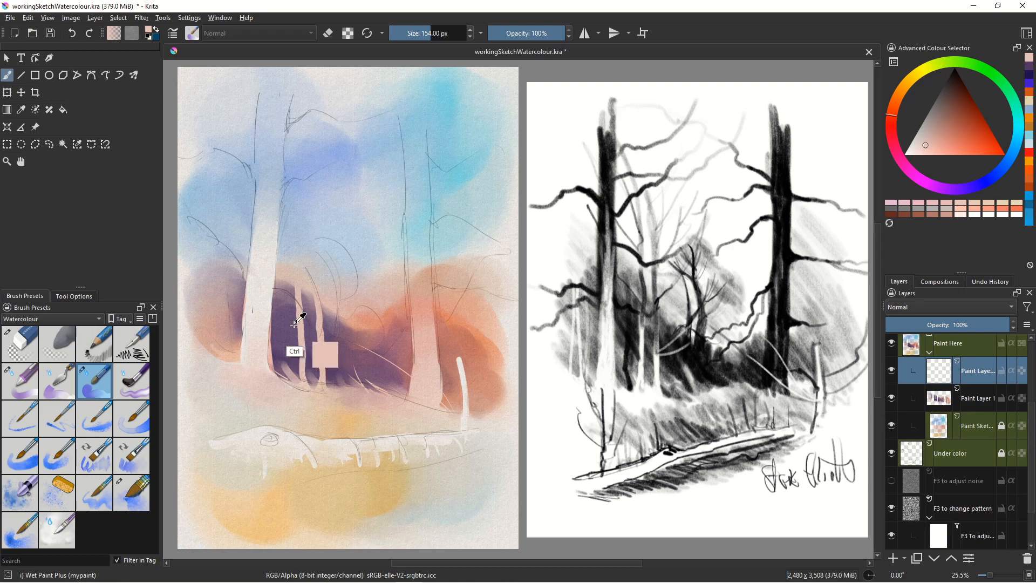
{"action": "left_click", "coordinate": [286, 350], "text": "ctrl"}
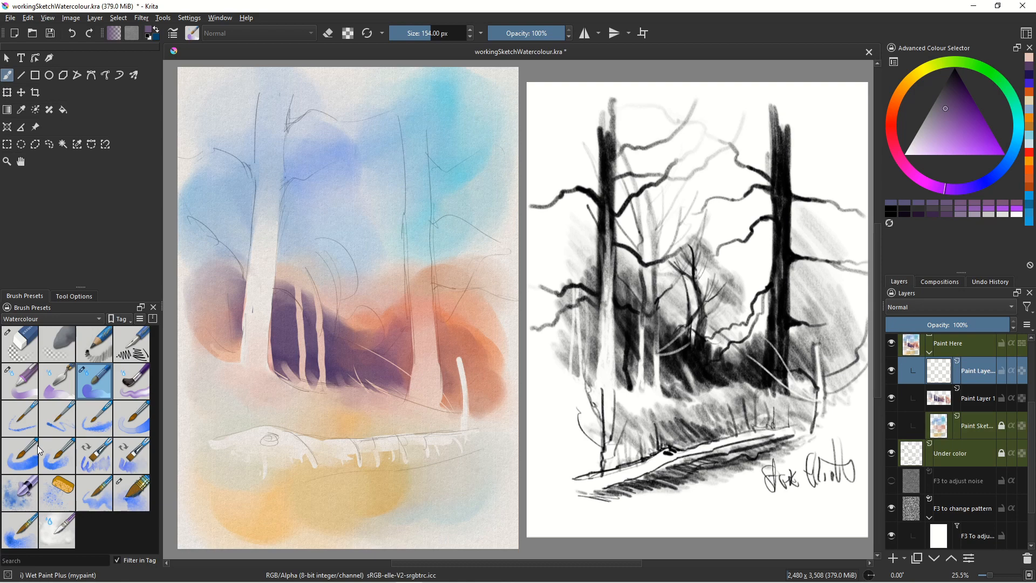
{"action": "left_click", "coordinate": [129, 456]}
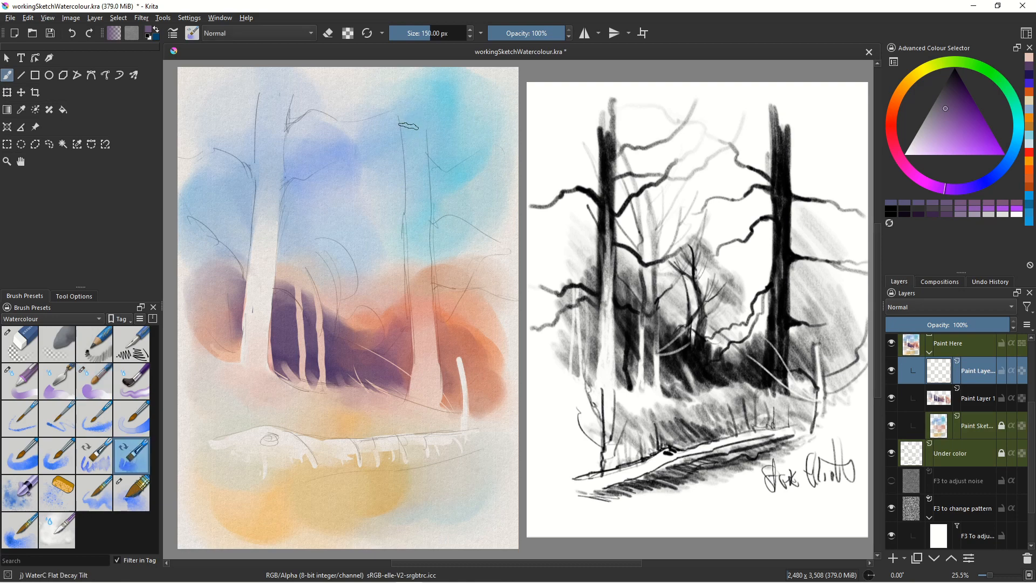
{"action": "left_click_drag", "start_coordinate": [411, 119], "coordinate": [420, 173]}
{"action": "left_click_drag", "start_coordinate": [416, 119], "coordinate": [424, 194]}
{"action": "left_click_drag", "start_coordinate": [407, 122], "coordinate": [416, 168]}
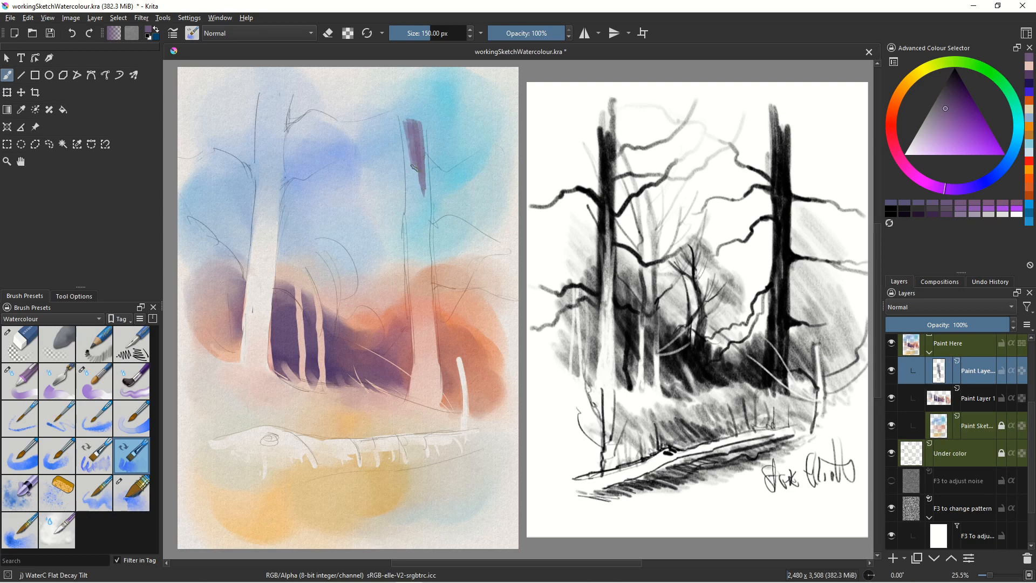
Enlarge the brush to 230 px and extend the purple strokes up to the right trunk's top and down to its lower part
{"action": "key", "text": "bracketright"}
{"action": "key", "text": "bracketright"}
{"action": "key", "text": "bracketright"}
{"action": "key", "text": "bracketright"}
{"action": "key", "text": "bracketright"}
{"action": "key", "text": "bracketright"}
{"action": "key", "text": "bracketright"}
{"action": "key", "text": "bracketright"}
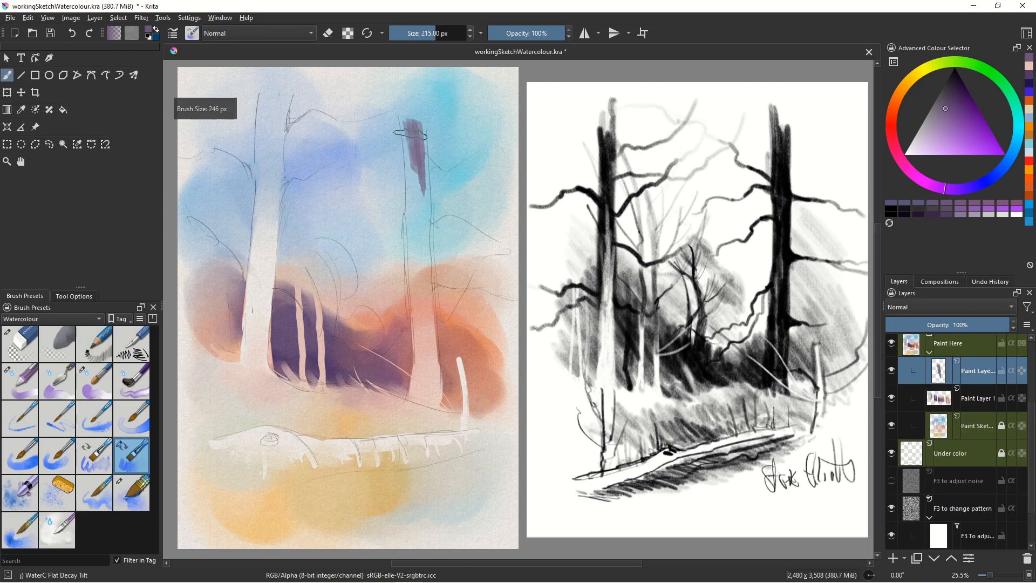
{"action": "key", "text": "bracketleft"}
{"action": "left_click_drag", "start_coordinate": [413, 123], "coordinate": [425, 286]}
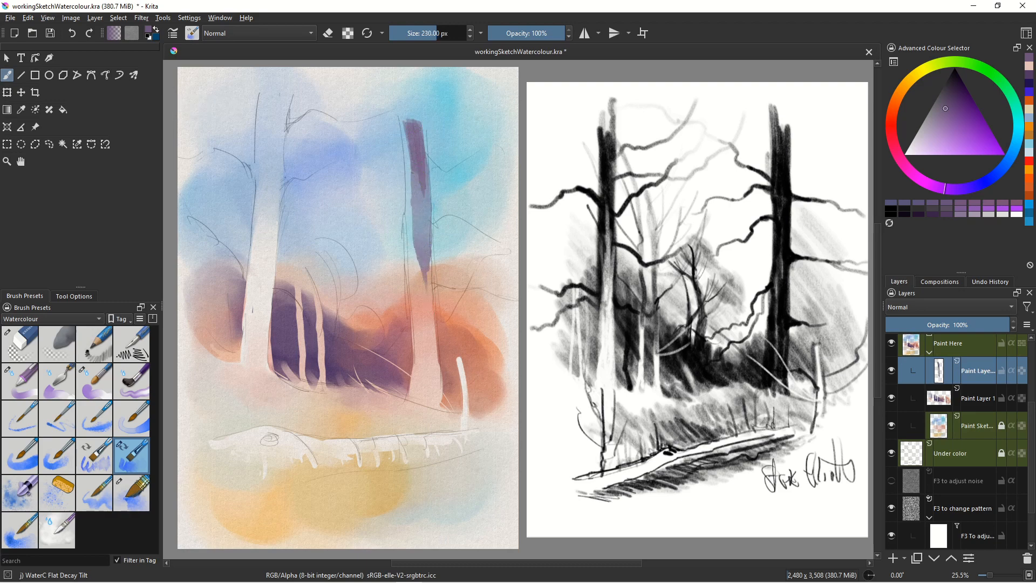
{"action": "left_click_drag", "start_coordinate": [412, 209], "coordinate": [424, 297]}
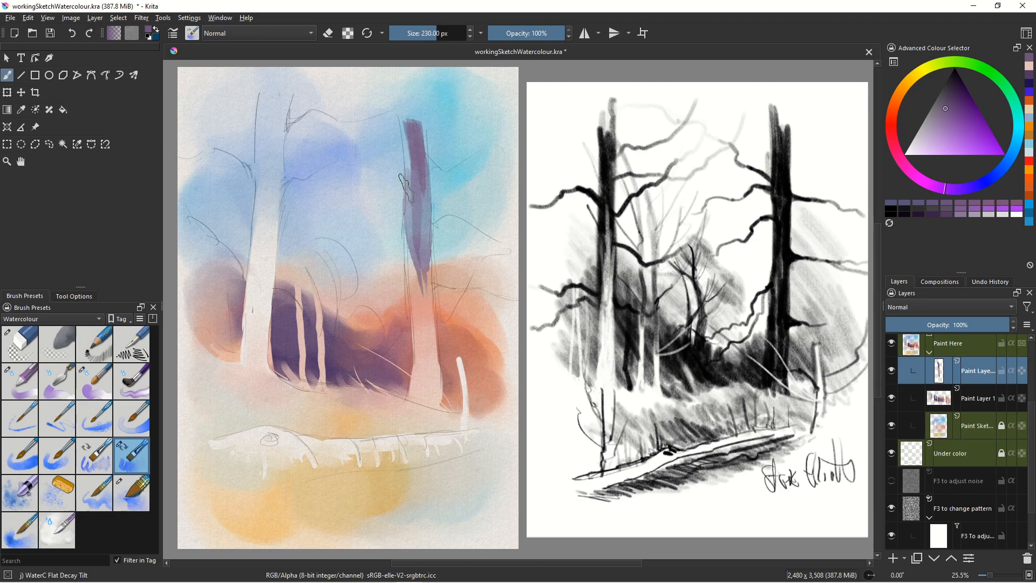
{"action": "left_click_drag", "start_coordinate": [405, 119], "coordinate": [408, 172]}
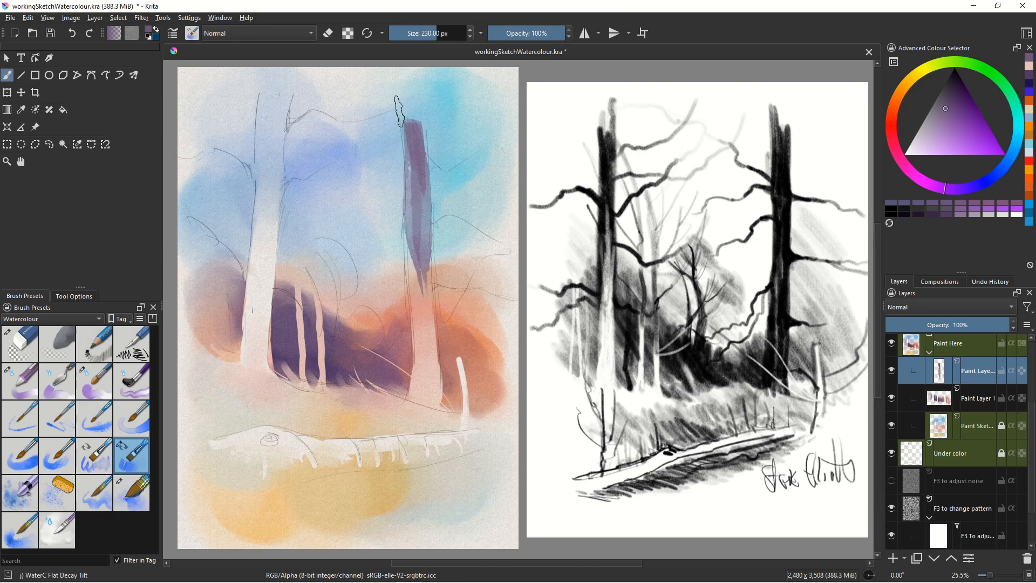
{"action": "left_click_drag", "start_coordinate": [405, 90], "coordinate": [409, 121]}
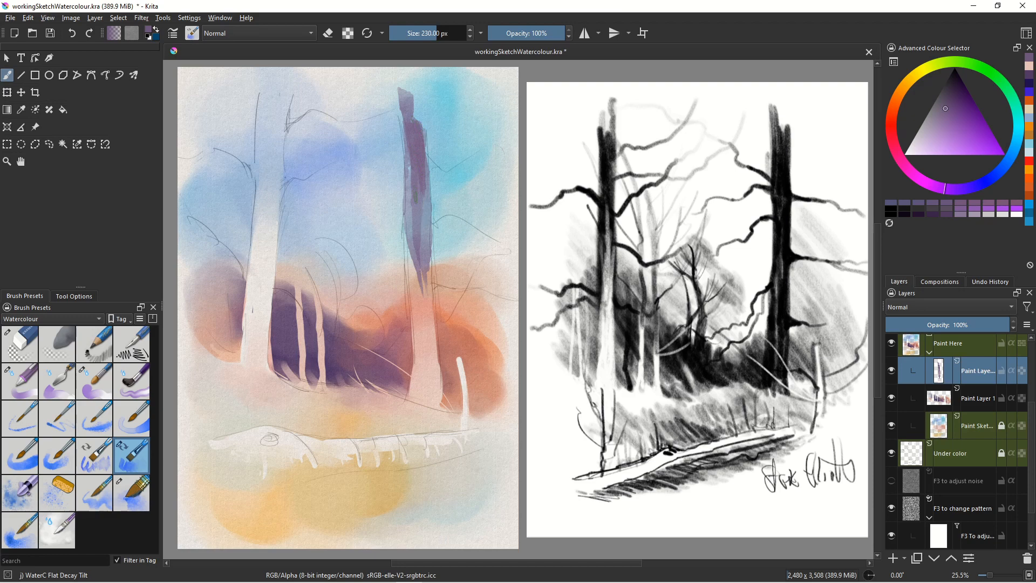
{"action": "left_click_drag", "start_coordinate": [413, 244], "coordinate": [413, 324]}
Blend the right trunk's purple strokes from its top down to its base with i) Wet Paint Plus, reducing the brush from 154 to 118 px
{"action": "left_click", "coordinate": [92, 381]}
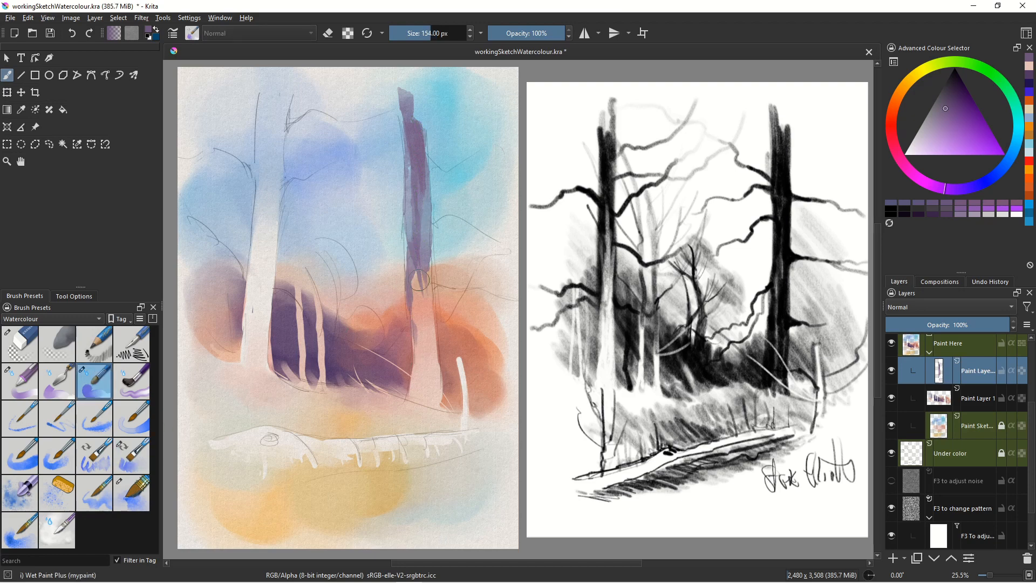
{"action": "left_click_drag", "start_coordinate": [419, 269], "coordinate": [420, 333]}
{"action": "mouse_move", "coordinate": [410, 80]}
{"action": "left_mouse_down"}
{"action": "mouse_move", "coordinate": [424, 145]}
{"action": "mouse_move", "coordinate": [414, 70]}
{"action": "mouse_move", "coordinate": [414, 100]}
{"action": "mouse_move", "coordinate": [405, 70]}
{"action": "mouse_move", "coordinate": [424, 153]}
{"action": "mouse_move", "coordinate": [416, 128]}
{"action": "mouse_move", "coordinate": [418, 307]}
{"action": "mouse_move", "coordinate": [417, 261]}
{"action": "mouse_move", "coordinate": [421, 294]}
{"action": "mouse_move", "coordinate": [411, 286]}
{"action": "mouse_move", "coordinate": [429, 402]}
{"action": "left_mouse_up"}
{"action": "mouse_move", "coordinate": [389, 90]}
{"action": "left_mouse_down"}
{"action": "mouse_move", "coordinate": [399, 116]}
{"action": "mouse_move", "coordinate": [382, 89]}
{"action": "left_mouse_up"}
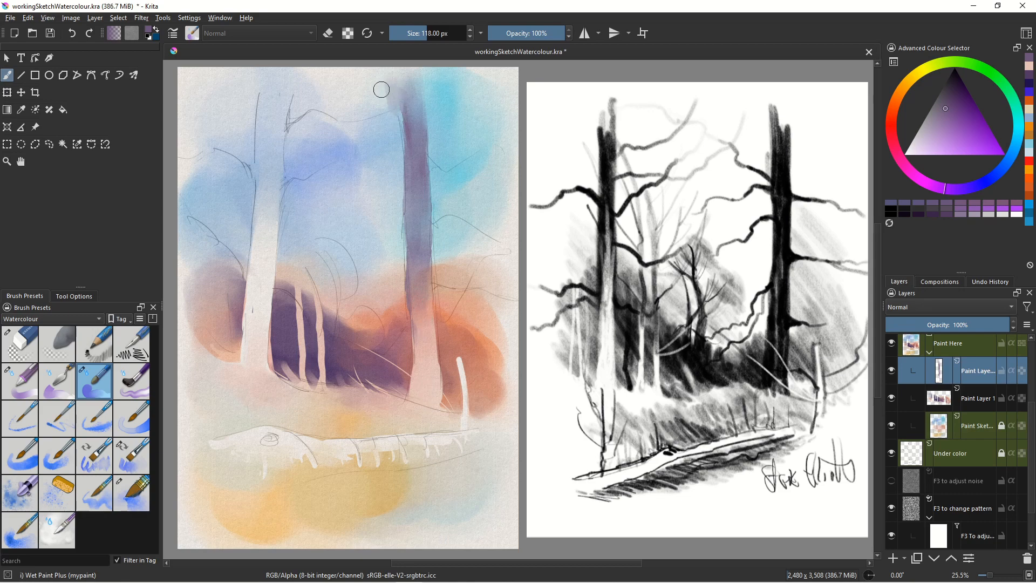
Clean the purple spill off the right trunk's outer edges with a) Eraser Circle at 154 px
{"action": "left_click", "coordinate": [33, 345]}
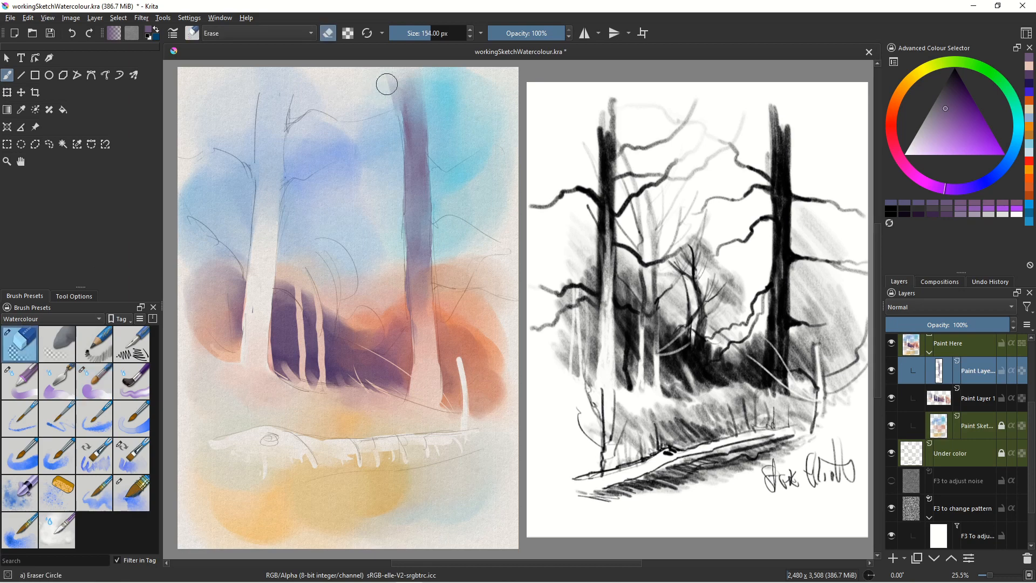
{"action": "mouse_move", "coordinate": [389, 79]}
{"action": "left_mouse_down"}
{"action": "mouse_move", "coordinate": [396, 123]}
{"action": "mouse_move", "coordinate": [395, 80]}
{"action": "mouse_move", "coordinate": [398, 107]}
{"action": "left_mouse_up"}
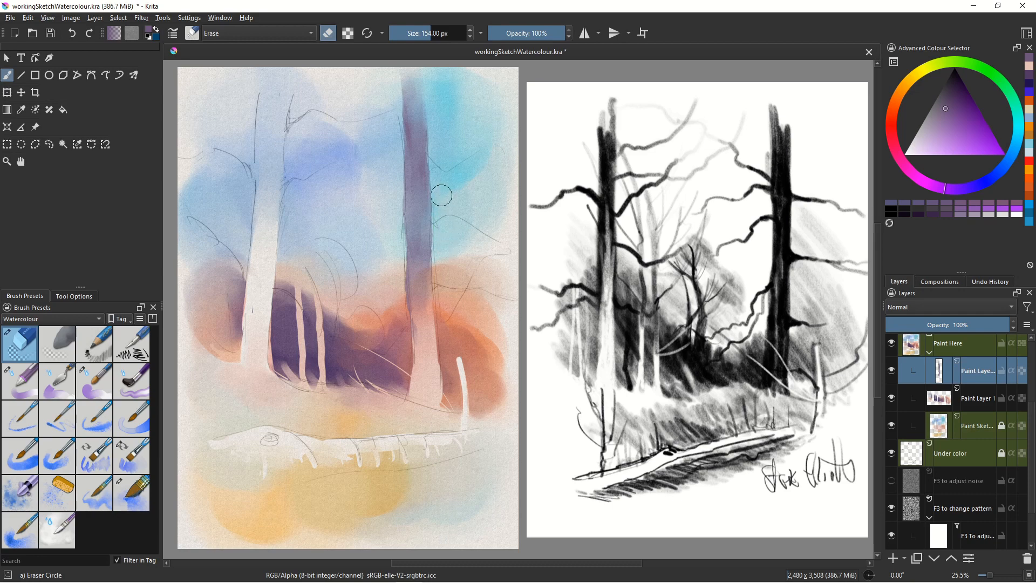
{"action": "left_click_drag", "start_coordinate": [399, 261], "coordinate": [404, 320]}
Paint purple down the left trunk with WaterC Basic Round-Grunge at 100 px and blend it with i) Wet Paint Plus at 118 px
{"action": "left_click", "coordinate": [61, 459]}
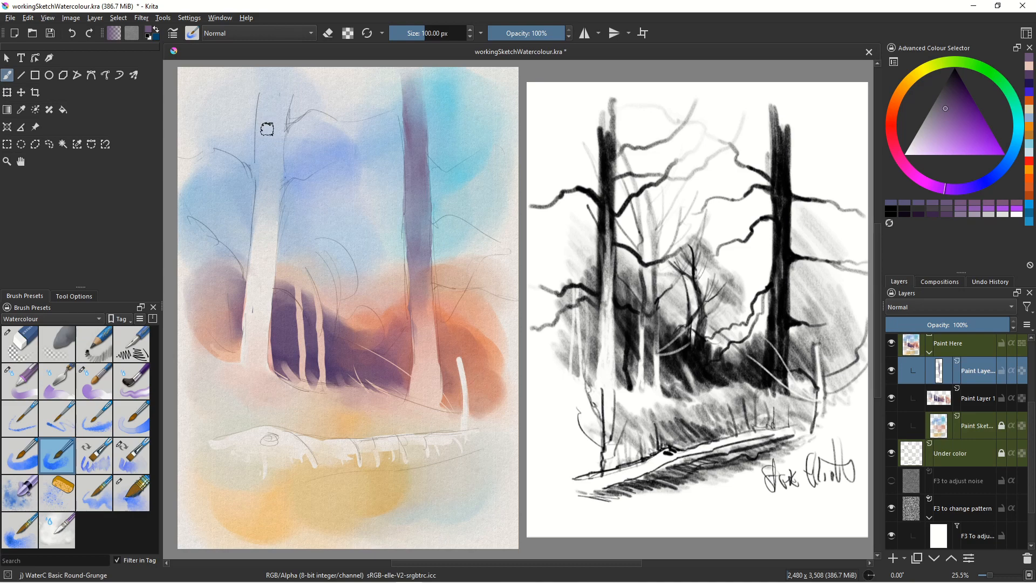
{"action": "mouse_move", "coordinate": [273, 116]}
{"action": "left_mouse_down"}
{"action": "mouse_move", "coordinate": [274, 217]}
{"action": "mouse_move", "coordinate": [263, 122]}
{"action": "mouse_move", "coordinate": [261, 181]}
{"action": "mouse_move", "coordinate": [262, 204]}
{"action": "mouse_move", "coordinate": [271, 158]}
{"action": "mouse_move", "coordinate": [272, 237]}
{"action": "mouse_move", "coordinate": [269, 252]}
{"action": "mouse_move", "coordinate": [270, 229]}
{"action": "mouse_move", "coordinate": [266, 274]}
{"action": "mouse_move", "coordinate": [275, 198]}
{"action": "mouse_move", "coordinate": [268, 239]}
{"action": "mouse_move", "coordinate": [274, 164]}
{"action": "mouse_move", "coordinate": [271, 211]}
{"action": "mouse_move", "coordinate": [262, 137]}
{"action": "mouse_move", "coordinate": [262, 207]}
{"action": "mouse_move", "coordinate": [269, 185]}
{"action": "mouse_move", "coordinate": [249, 305]}
{"action": "mouse_move", "coordinate": [264, 286]}
{"action": "mouse_move", "coordinate": [276, 97]}
{"action": "mouse_move", "coordinate": [264, 140]}
{"action": "left_mouse_up"}
{"action": "left_click", "coordinate": [95, 398]}
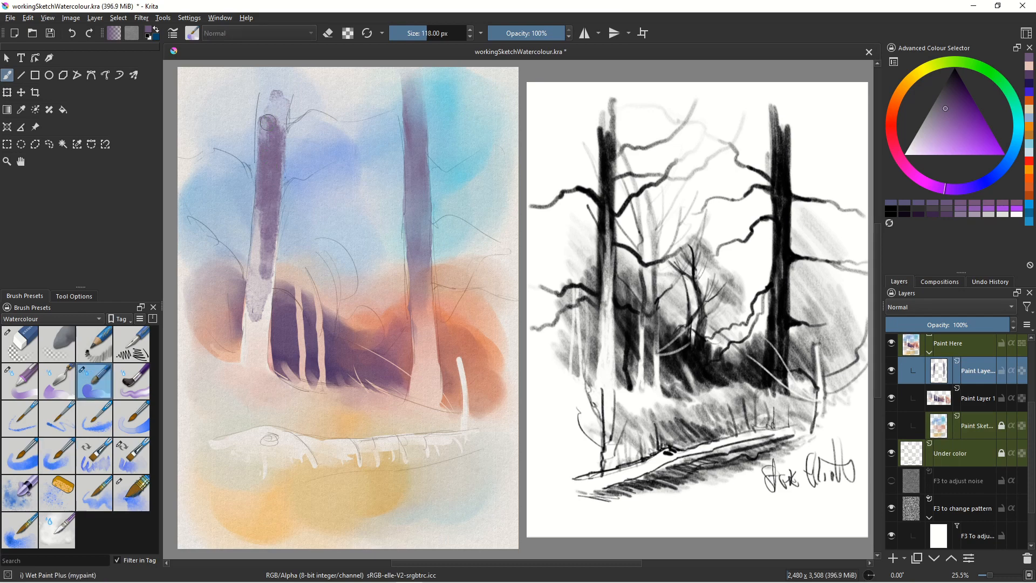
{"action": "mouse_move", "coordinate": [278, 114]}
{"action": "left_mouse_down"}
{"action": "mouse_move", "coordinate": [280, 82]}
{"action": "mouse_move", "coordinate": [267, 152]}
{"action": "left_mouse_up"}
{"action": "mouse_move", "coordinate": [264, 119]}
{"action": "left_mouse_down"}
{"action": "mouse_move", "coordinate": [266, 269]}
{"action": "mouse_move", "coordinate": [273, 222]}
{"action": "mouse_move", "coordinate": [261, 343]}
{"action": "mouse_move", "coordinate": [263, 241]}
{"action": "left_mouse_up"}
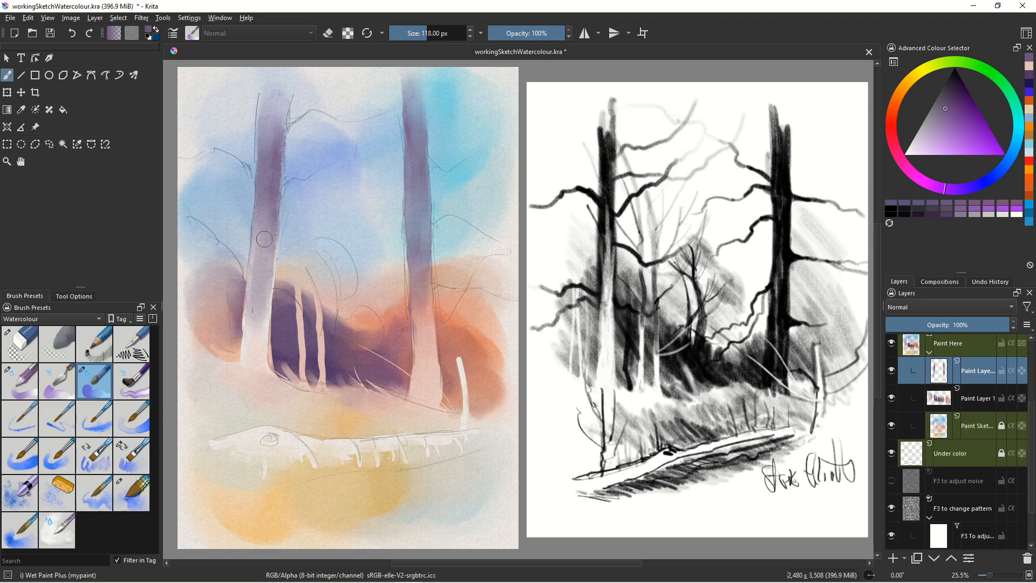
{"action": "mouse_move", "coordinate": [257, 283]}
{"action": "left_mouse_down"}
{"action": "mouse_move", "coordinate": [267, 283]}
{"action": "mouse_move", "coordinate": [266, 367]}
{"action": "mouse_move", "coordinate": [265, 225]}
{"action": "left_mouse_up"}
Paint two thin purple sapling trunks rising into the sky above the erased ones with WaterC Basic Round-Grain reduced to 63 px
{"action": "left_click", "coordinate": [25, 454]}
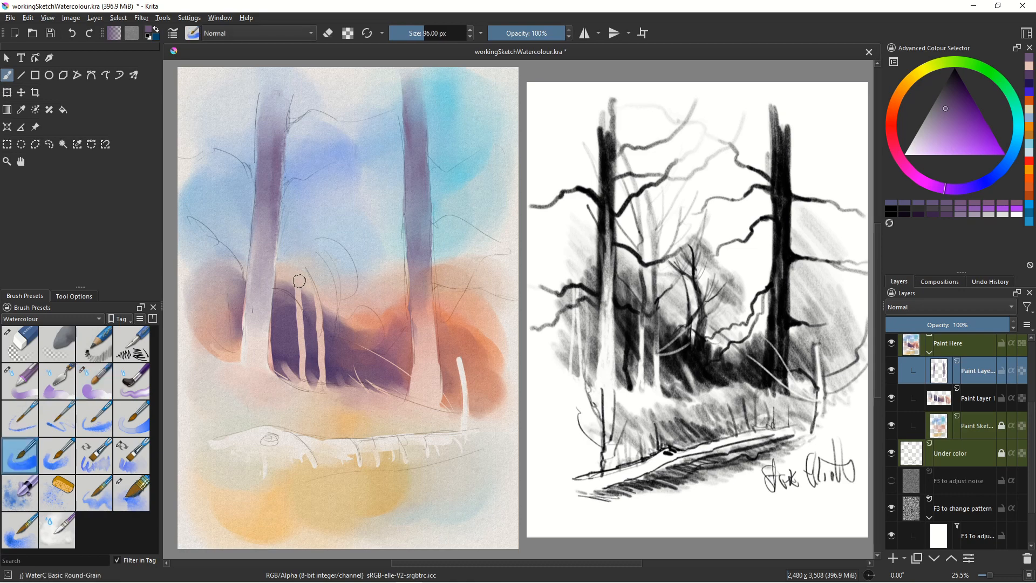
{"action": "key", "text": "bracketleft"}
{"action": "key", "text": "bracketleft"}
{"action": "key", "text": "bracketleft"}
{"action": "key", "text": "bracketleft"}
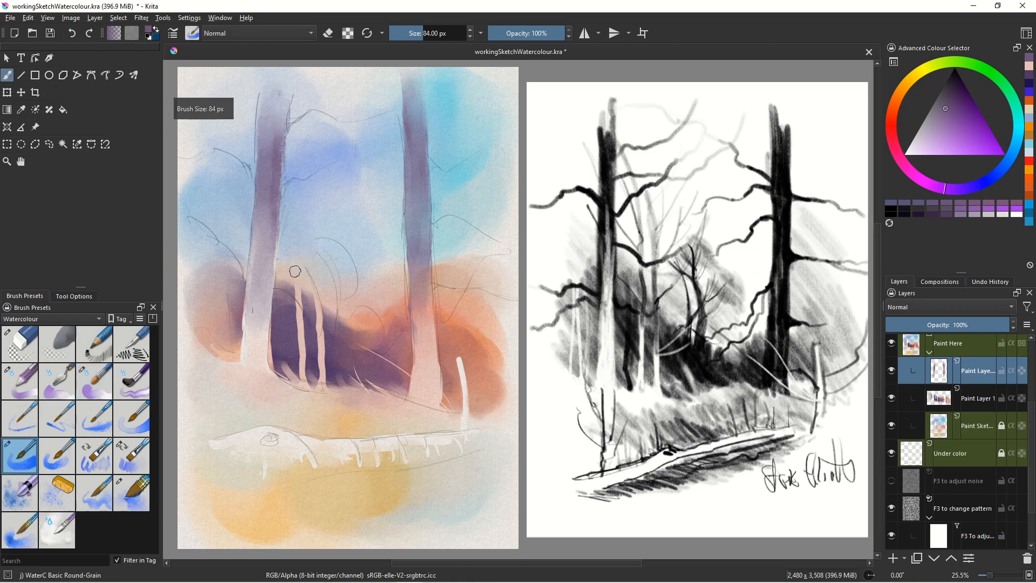
{"action": "key", "text": "bracketleft"}
{"action": "left_click_drag", "start_coordinate": [295, 160], "coordinate": [298, 284]}
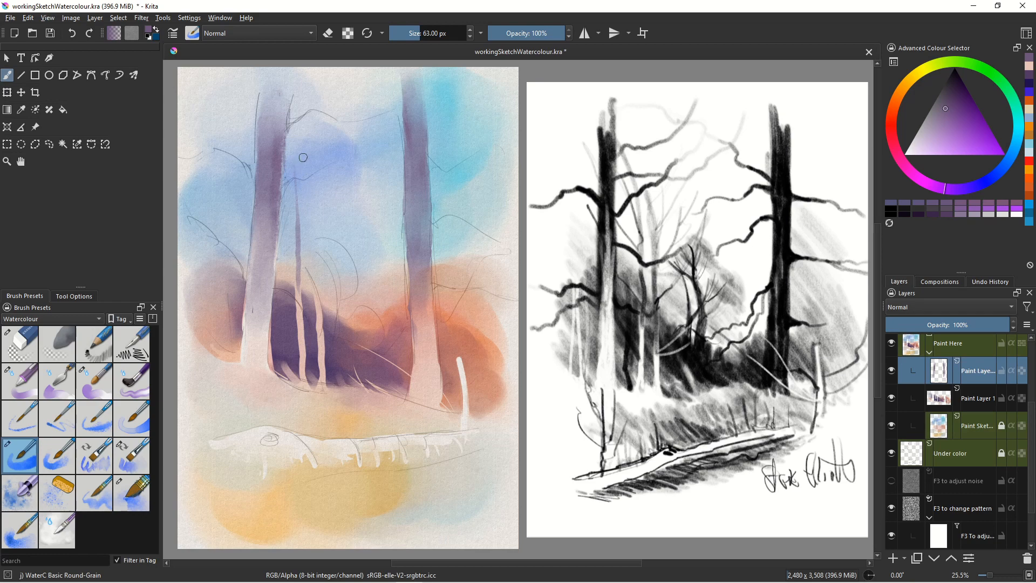
{"action": "left_click_drag", "start_coordinate": [315, 140], "coordinate": [318, 281]}
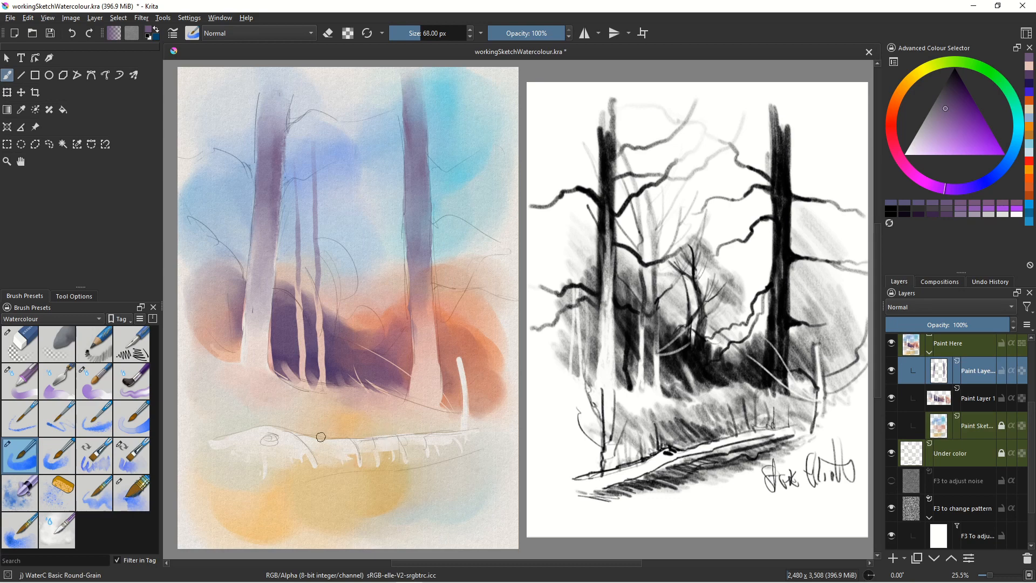
Paint purple shadows along the fallen log's underside and between its broken stubs, enlarging the brush to 103 px
{"action": "key", "text": "]"}
{"action": "key", "text": "]"}
{"action": "key", "text": "]"}
{"action": "key", "text": "]"}
{"action": "key", "text": "]"}
{"action": "key", "text": "]"}
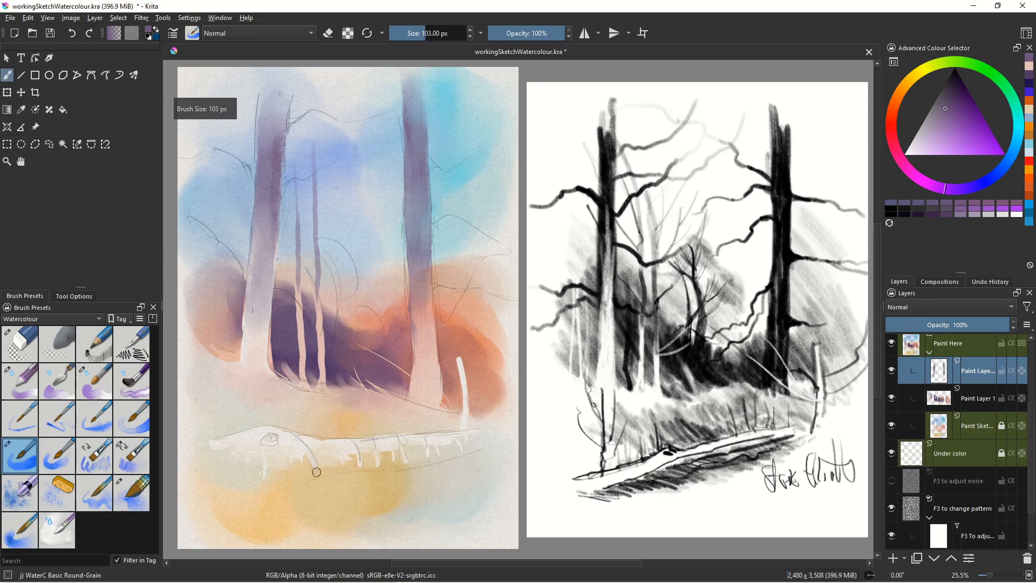
{"action": "mouse_move", "coordinate": [312, 468]}
{"action": "left_mouse_down"}
{"action": "mouse_move", "coordinate": [285, 456]}
{"action": "mouse_move", "coordinate": [287, 477]}
{"action": "mouse_move", "coordinate": [267, 454]}
{"action": "mouse_move", "coordinate": [273, 474]}
{"action": "mouse_move", "coordinate": [262, 459]}
{"action": "mouse_move", "coordinate": [254, 481]}
{"action": "mouse_move", "coordinate": [306, 473]}
{"action": "mouse_move", "coordinate": [274, 464]}
{"action": "mouse_move", "coordinate": [309, 479]}
{"action": "mouse_move", "coordinate": [357, 466]}
{"action": "mouse_move", "coordinate": [333, 447]}
{"action": "mouse_move", "coordinate": [328, 475]}
{"action": "left_mouse_up"}
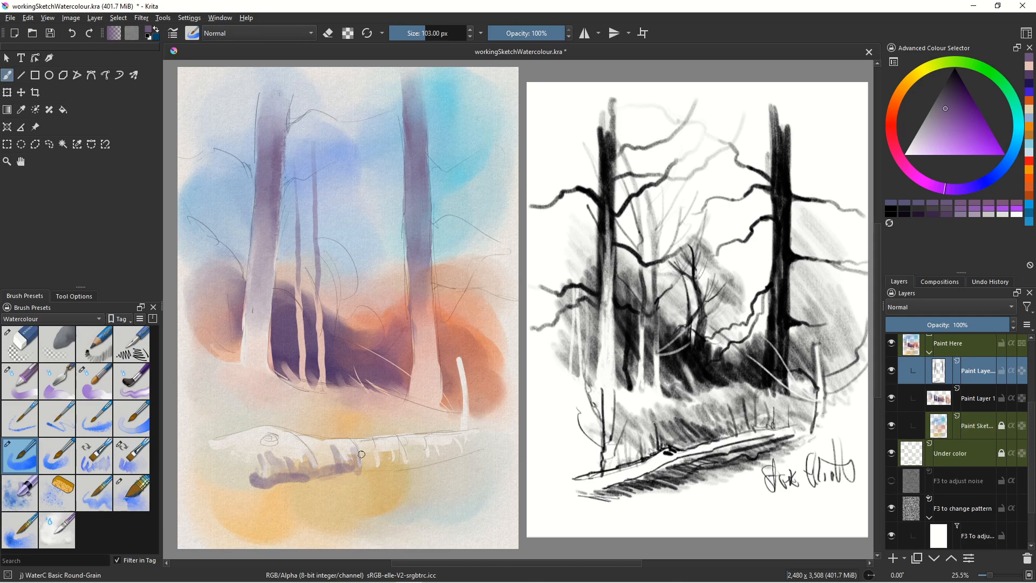
{"action": "mouse_move", "coordinate": [372, 452]}
{"action": "left_mouse_down"}
{"action": "mouse_move", "coordinate": [371, 468]}
{"action": "mouse_move", "coordinate": [383, 468]}
{"action": "left_mouse_up"}
Blend the purple shadow below the fallen log into the yellow ground with i) Wet Paint Plus enlarged to 246 px
{"action": "left_click", "coordinate": [94, 381]}
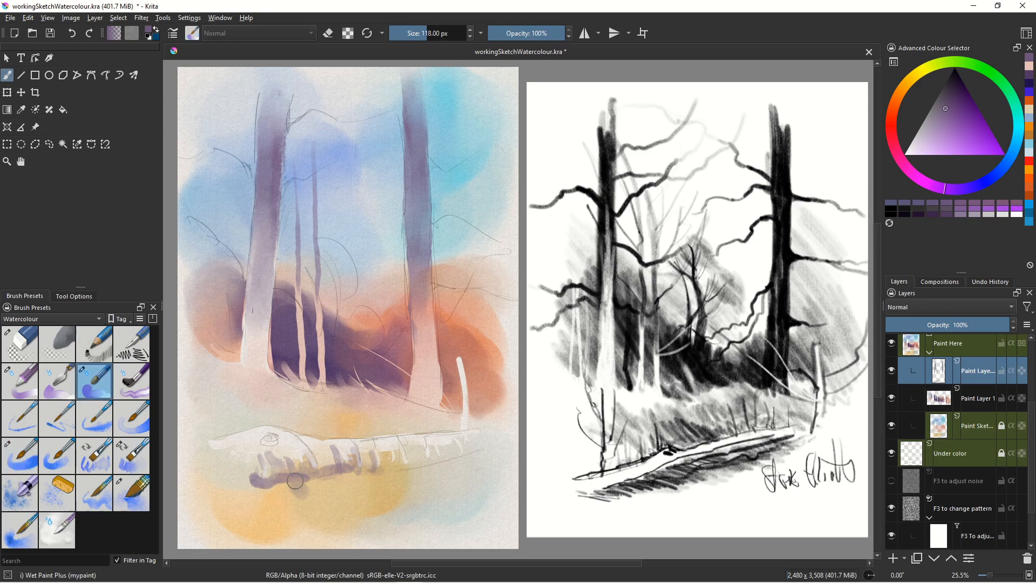
{"action": "key", "text": "bracketright"}
{"action": "key", "text": "bracketright"}
{"action": "key", "text": "bracketright"}
{"action": "key", "text": "bracketright"}
{"action": "mouse_move", "coordinate": [291, 487]}
{"action": "left_mouse_down"}
{"action": "mouse_move", "coordinate": [248, 482]}
{"action": "mouse_move", "coordinate": [273, 513]}
{"action": "mouse_move", "coordinate": [314, 482]}
{"action": "left_mouse_up"}
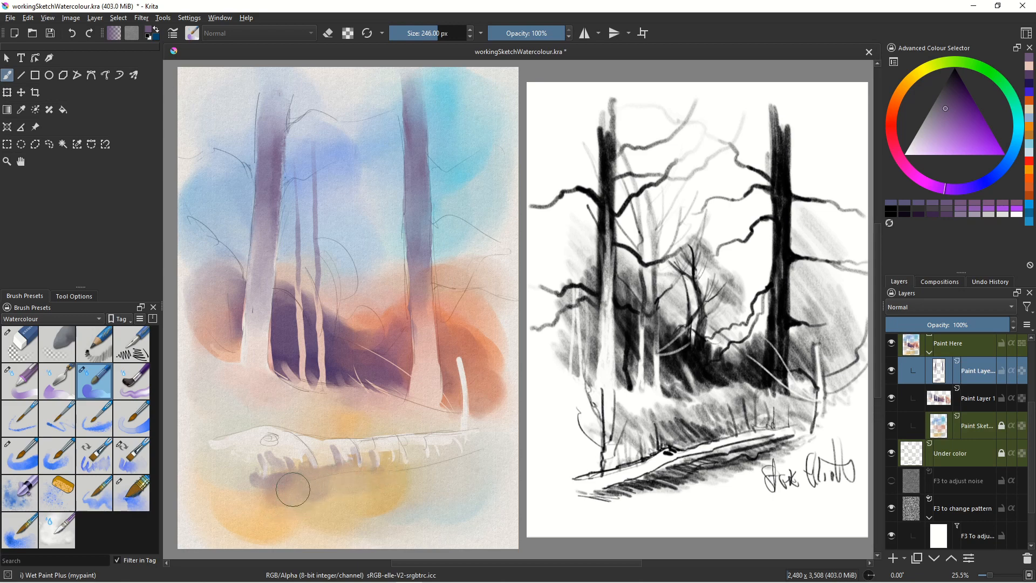
Paint purple cast shadows on the ground beneath the fallen log with i) Wet Paint Plus reduced to about 103 px
{"action": "mouse_move", "coordinate": [333, 505]}
{"action": "left_mouse_down"}
{"action": "mouse_move", "coordinate": [282, 498]}
{"action": "mouse_move", "coordinate": [258, 484]}
{"action": "mouse_move", "coordinate": [269, 494]}
{"action": "mouse_move", "coordinate": [273, 482]}
{"action": "mouse_move", "coordinate": [312, 478]}
{"action": "left_mouse_up"}
{"action": "key", "text": "bracketleft"}
{"action": "key", "text": "bracketleft"}
{"action": "key", "text": "bracketleft"}
{"action": "key", "text": "bracketleft"}
{"action": "key", "text": "bracketleft"}
{"action": "key", "text": "bracketleft"}
{"action": "key", "text": "bracketleft"}
{"action": "key", "text": "bracketleft"}
{"action": "key", "text": "bracketleft"}
{"action": "key", "text": "bracketleft"}
{"action": "key", "text": "bracketleft"}
{"action": "key", "text": "bracketleft"}
{"action": "key", "text": "bracketleft"}
{"action": "key", "text": "bracketleft"}
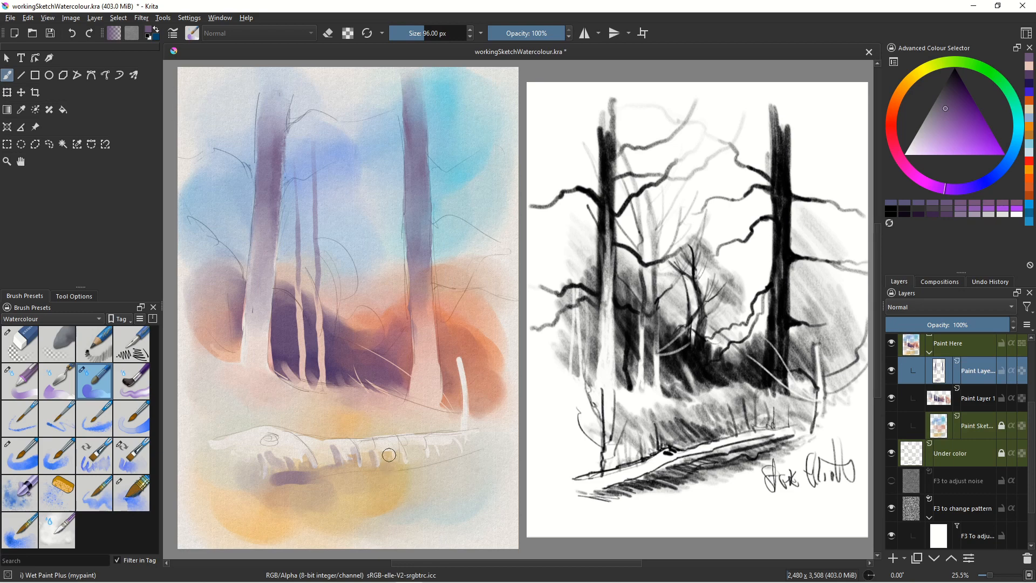
{"action": "key", "text": "bracketright"}
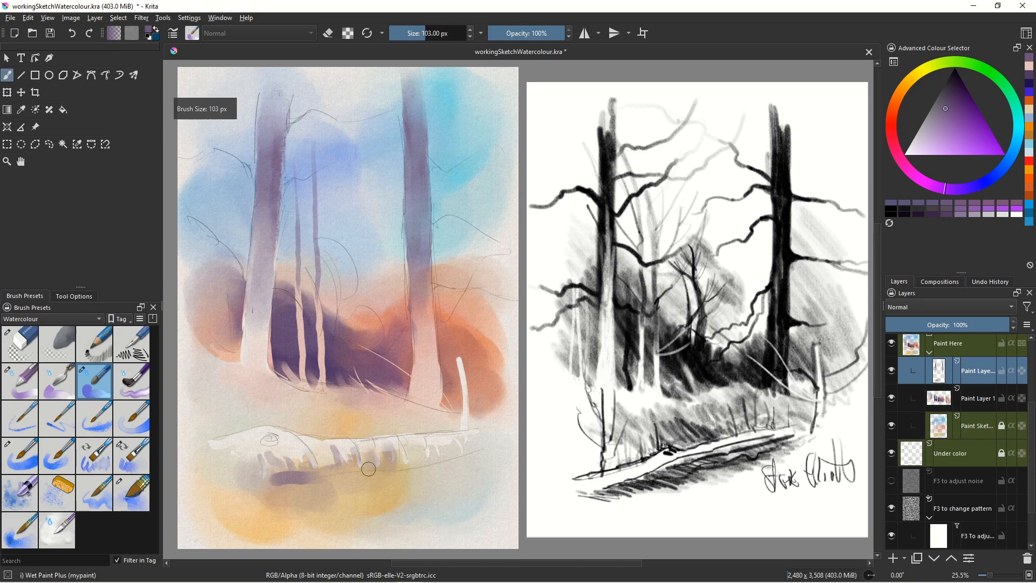
{"action": "mouse_move", "coordinate": [362, 475]}
{"action": "left_mouse_down"}
{"action": "mouse_move", "coordinate": [334, 482]}
{"action": "mouse_move", "coordinate": [361, 468]}
{"action": "mouse_move", "coordinate": [330, 474]}
{"action": "mouse_move", "coordinate": [316, 486]}
{"action": "mouse_move", "coordinate": [332, 492]}
{"action": "mouse_move", "coordinate": [326, 498]}
{"action": "mouse_move", "coordinate": [308, 491]}
{"action": "mouse_move", "coordinate": [321, 500]}
{"action": "mouse_move", "coordinate": [414, 477]}
{"action": "mouse_move", "coordinate": [311, 497]}
{"action": "mouse_move", "coordinate": [298, 486]}
{"action": "mouse_move", "coordinate": [330, 474]}
{"action": "mouse_move", "coordinate": [313, 441]}
{"action": "mouse_move", "coordinate": [314, 468]}
{"action": "mouse_move", "coordinate": [281, 474]}
{"action": "left_mouse_up"}
Enlarge i) Wet Paint Plus to 165 px and extend the purple shadow below the fallen log's left end
{"action": "key", "text": "bracketright"}
{"action": "key", "text": "bracketright"}
{"action": "key", "text": "bracketright"}
{"action": "key", "text": "bracketright"}
{"action": "key", "text": "bracketright"}
{"action": "key", "text": "bracketright"}
{"action": "key", "text": "bracketright"}
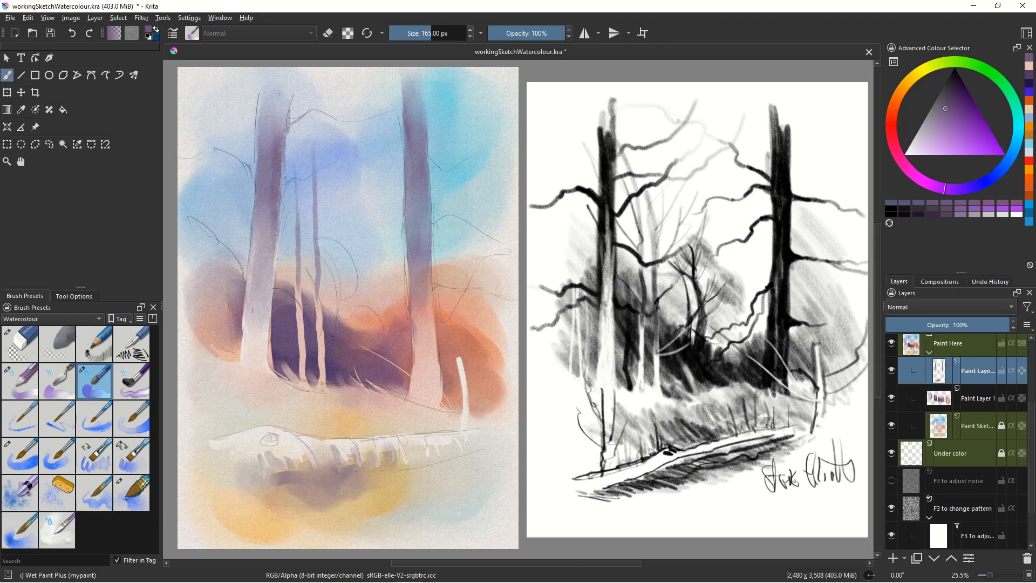
{"action": "mouse_move", "coordinate": [263, 481]}
{"action": "left_mouse_down"}
{"action": "mouse_move", "coordinate": [235, 452]}
{"action": "mouse_move", "coordinate": [240, 476]}
{"action": "mouse_move", "coordinate": [234, 457]}
{"action": "mouse_move", "coordinate": [258, 482]}
{"action": "mouse_move", "coordinate": [250, 495]}
{"action": "mouse_move", "coordinate": [220, 504]}
{"action": "left_mouse_up"}
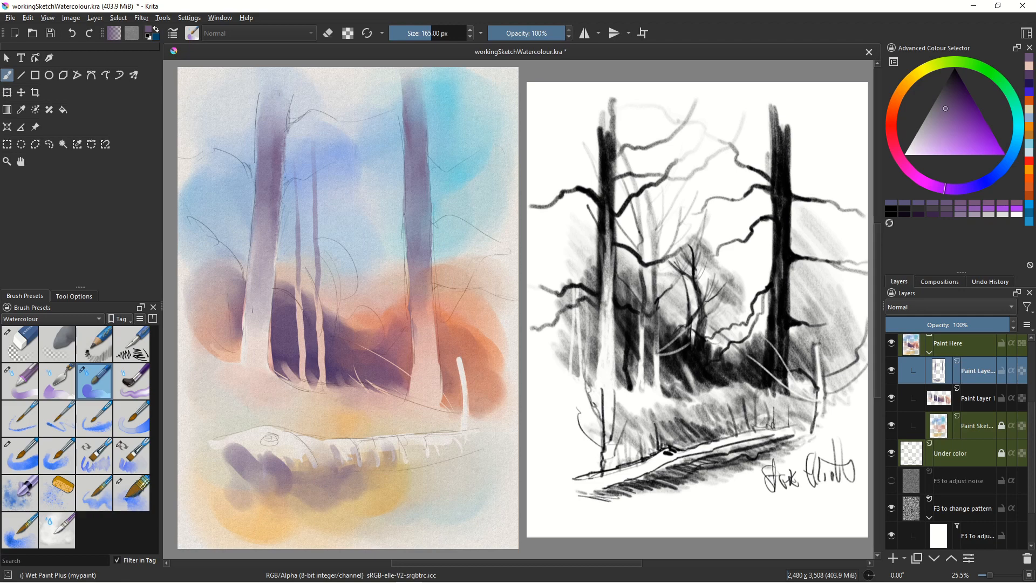
Spatter purple texture across the yellow ground below the log with j) WaterC Special Blobs enlarged to 1000 px
{"action": "left_click", "coordinate": [24, 496]}
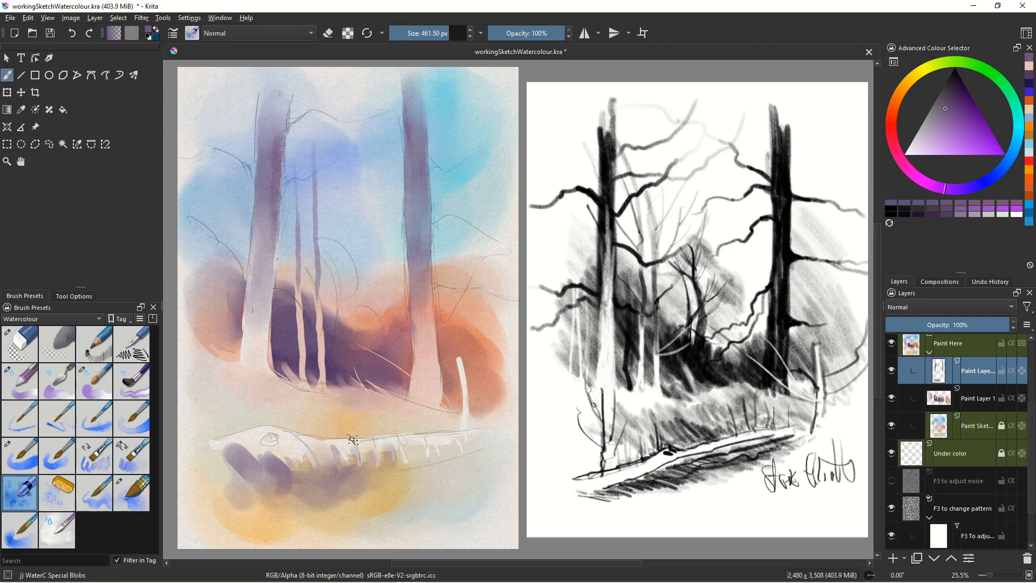
{"action": "key", "text": "bracketright"}
{"action": "key", "text": "bracketright"}
{"action": "key", "text": "bracketright"}
{"action": "key", "text": "bracketright"}
{"action": "key", "text": "bracketright"}
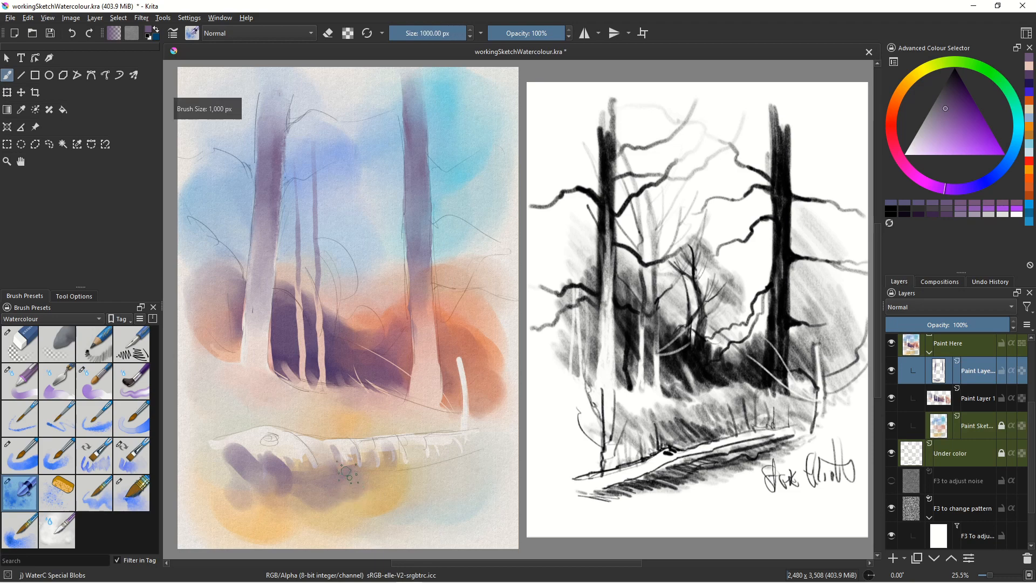
{"action": "left_click_drag", "start_coordinate": [349, 491], "coordinate": [404, 477]}
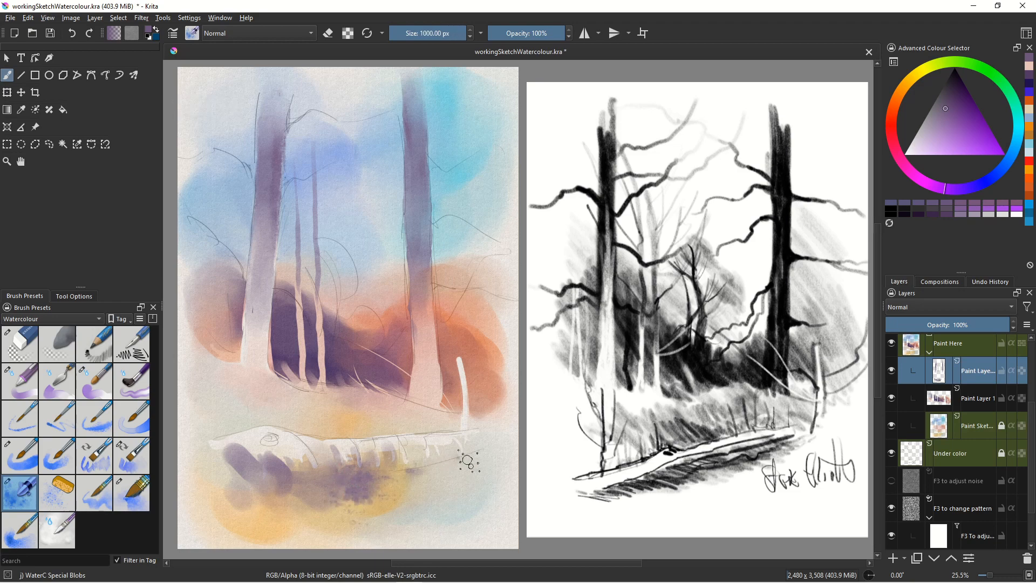
{"action": "mouse_move", "coordinate": [307, 535]}
{"action": "left_mouse_down"}
{"action": "mouse_move", "coordinate": [229, 474]}
{"action": "mouse_move", "coordinate": [227, 517]}
{"action": "left_mouse_up"}
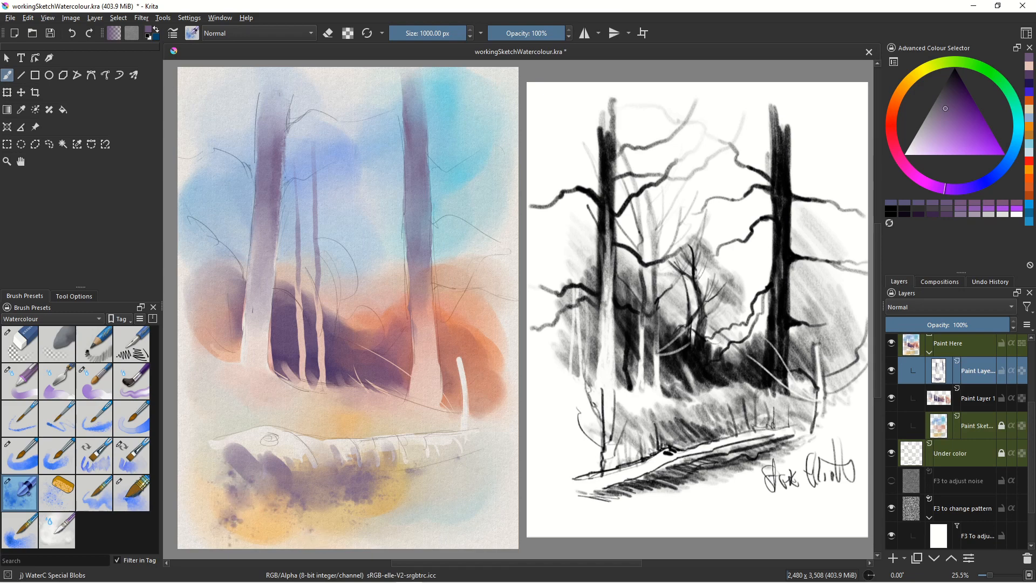
Spatter bright cyan-blue blobs below the log, along its upper edge and around its knot at 1000 px
{"action": "left_click", "coordinate": [1019, 143]}
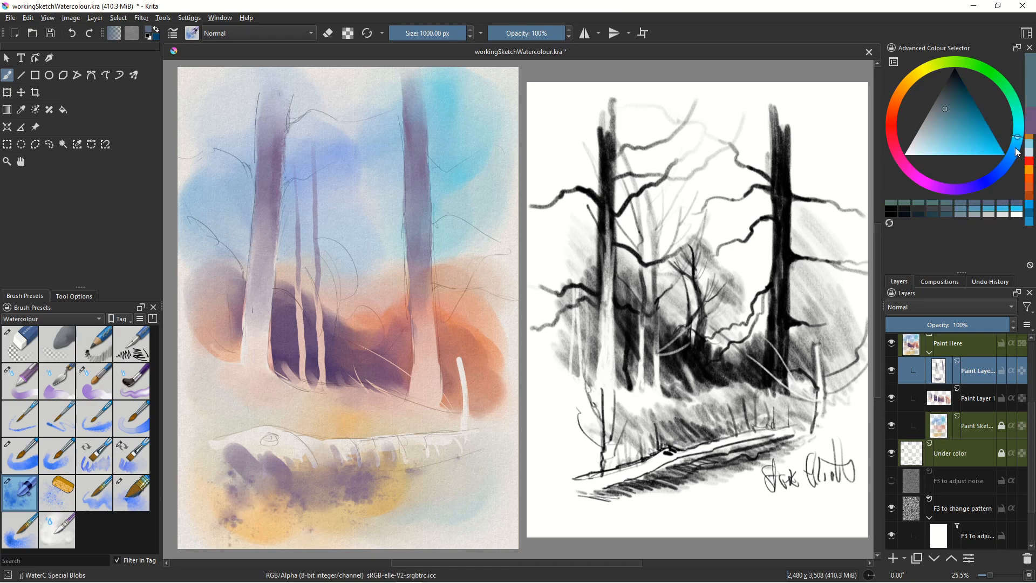
{"action": "left_click", "coordinate": [991, 139]}
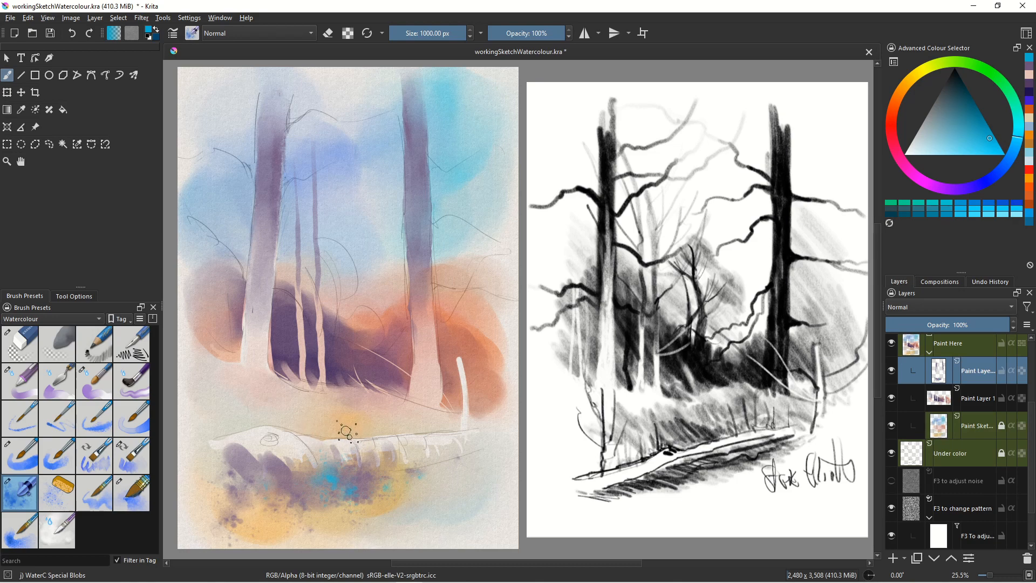
{"action": "left_click", "coordinate": [388, 432]}
{"action": "left_click", "coordinate": [392, 432]}
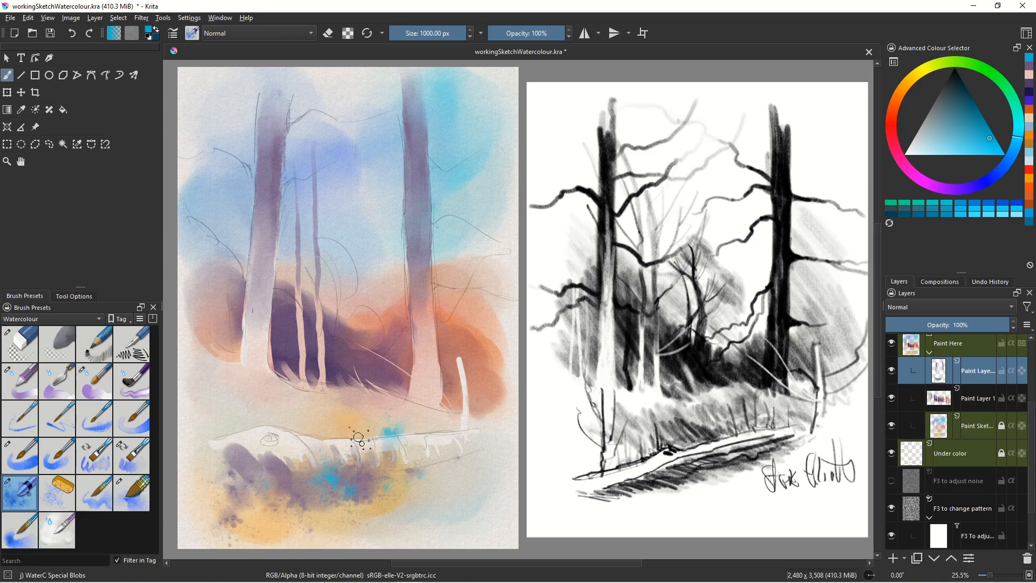
{"action": "left_click", "coordinate": [274, 431]}
Glaze dark red over parts of both large tree trunks with i) Wet Paint Plus at 165 px
{"action": "left_click", "coordinate": [49, 421]}
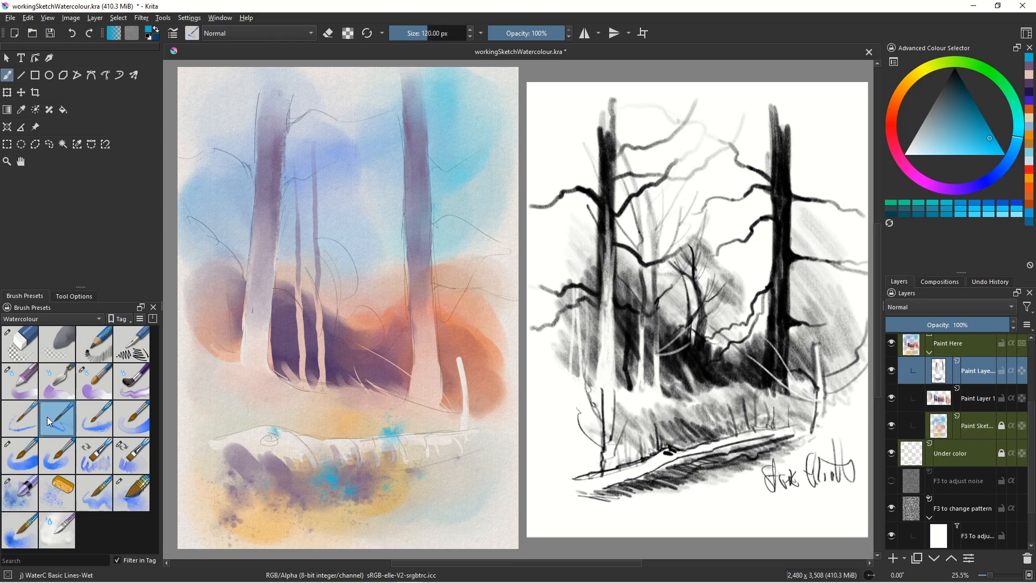
{"action": "left_click", "coordinate": [911, 172]}
{"action": "left_click", "coordinate": [891, 125]}
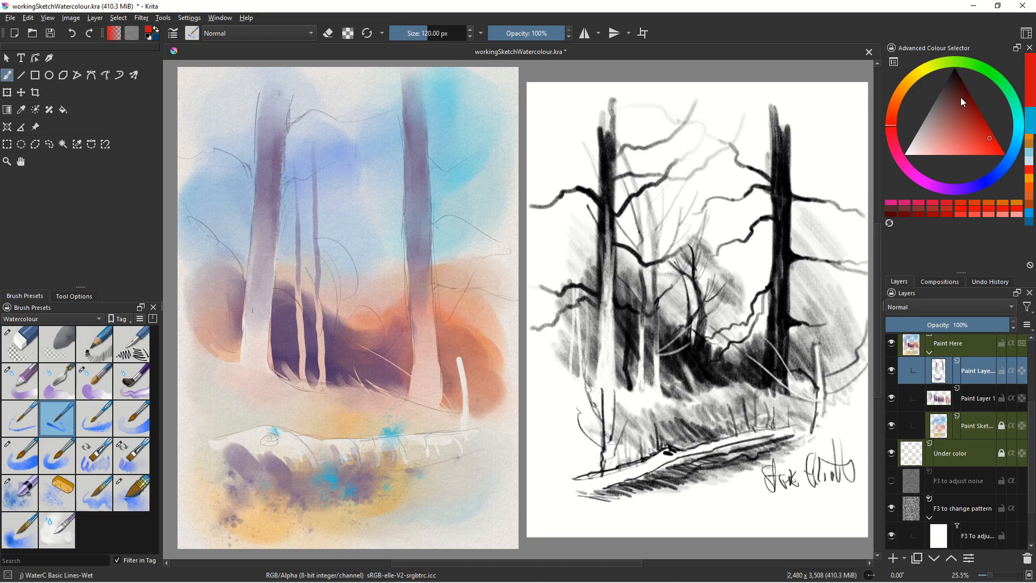
{"action": "left_click_drag", "start_coordinate": [960, 97], "coordinate": [978, 115]}
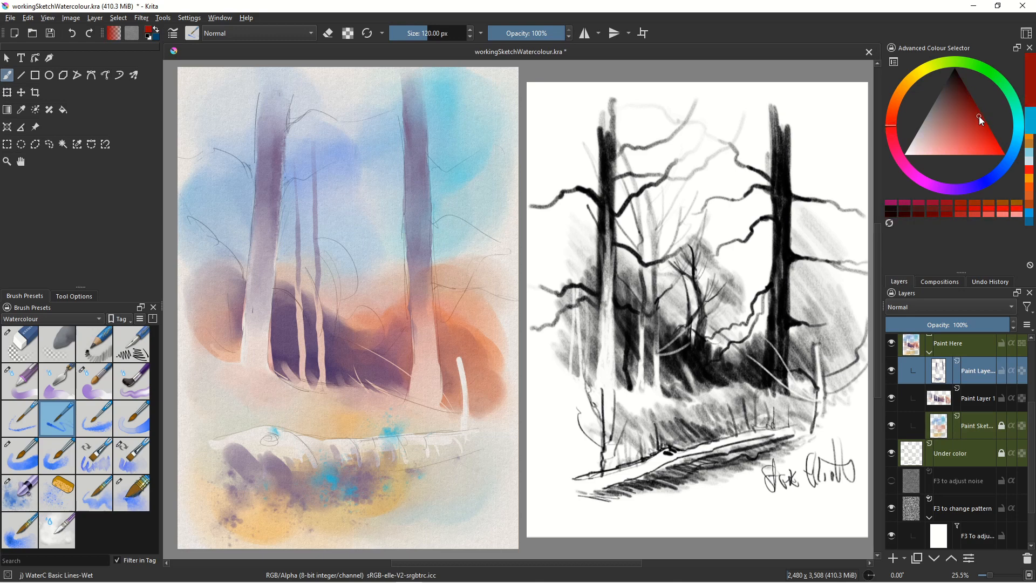
{"action": "left_click", "coordinate": [87, 384]}
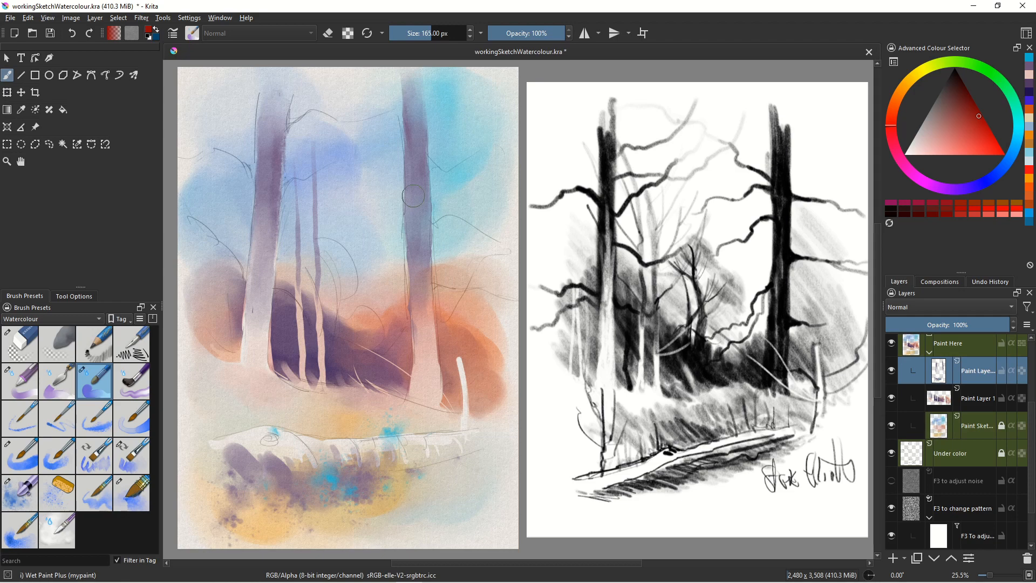
{"action": "left_click_drag", "start_coordinate": [419, 183], "coordinate": [425, 266]}
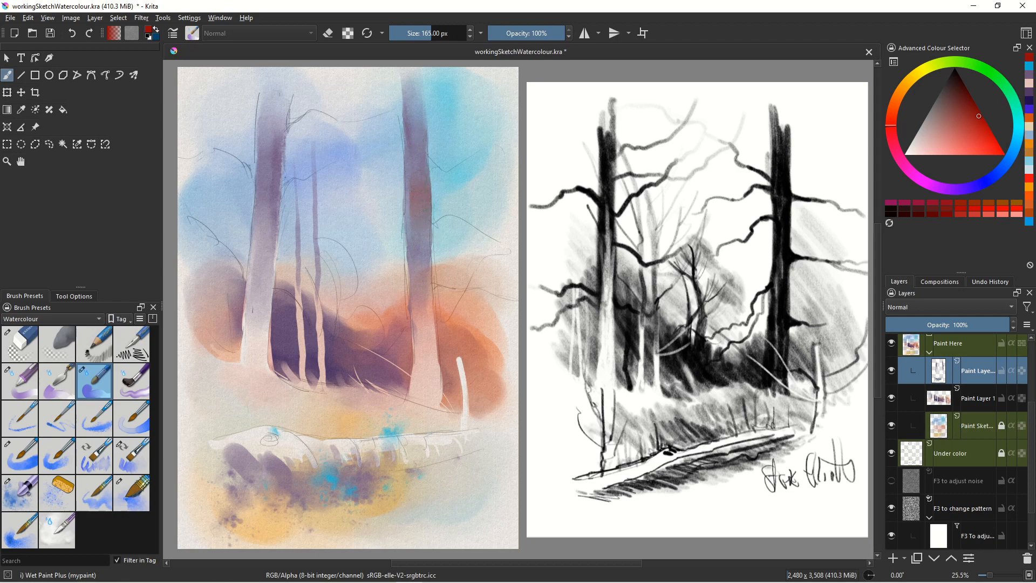
{"action": "left_click_drag", "start_coordinate": [267, 177], "coordinate": [266, 203]}
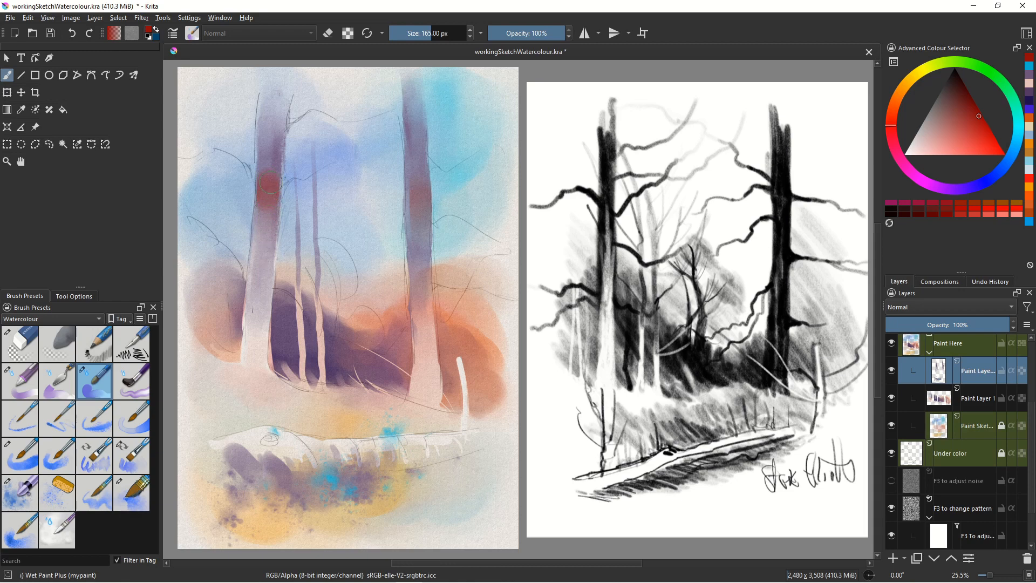
{"action": "mouse_move", "coordinate": [267, 204]}
{"action": "left_mouse_down"}
{"action": "mouse_move", "coordinate": [263, 307]}
{"action": "mouse_move", "coordinate": [268, 232]}
{"action": "mouse_move", "coordinate": [259, 289]}
{"action": "left_mouse_up"}
{"action": "left_click_drag", "start_coordinate": [281, 130], "coordinate": [282, 110]}
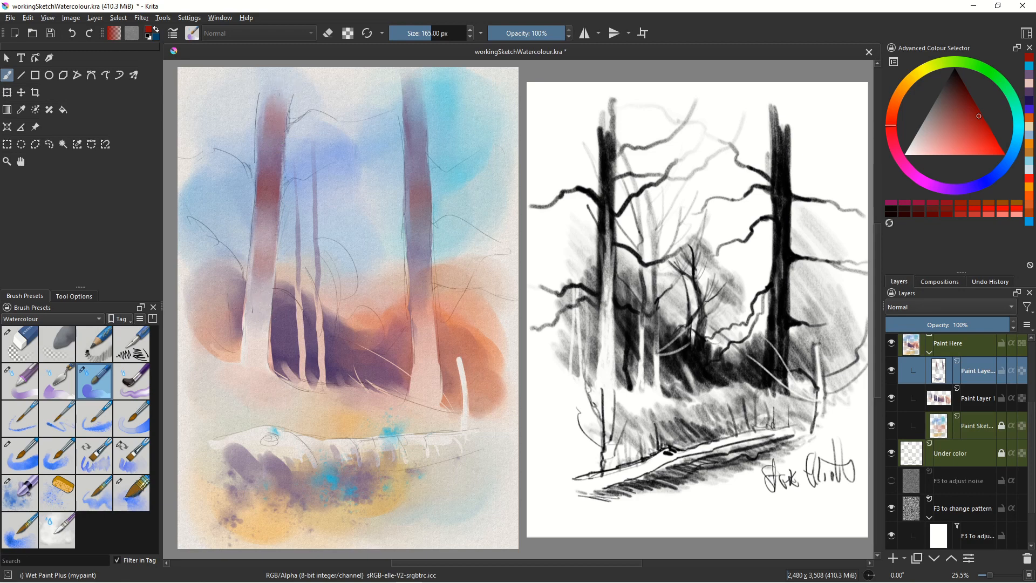
Paint dark red into the purple shadow beneath the fallen log's left half
{"action": "mouse_move", "coordinate": [344, 467]}
{"action": "left_mouse_down"}
{"action": "mouse_move", "coordinate": [325, 451]}
{"action": "mouse_move", "coordinate": [327, 479]}
{"action": "mouse_move", "coordinate": [317, 462]}
{"action": "mouse_move", "coordinate": [311, 473]}
{"action": "mouse_move", "coordinate": [327, 452]}
{"action": "mouse_move", "coordinate": [357, 464]}
{"action": "mouse_move", "coordinate": [295, 465]}
{"action": "mouse_move", "coordinate": [295, 445]}
{"action": "mouse_move", "coordinate": [296, 471]}
{"action": "left_mouse_up"}
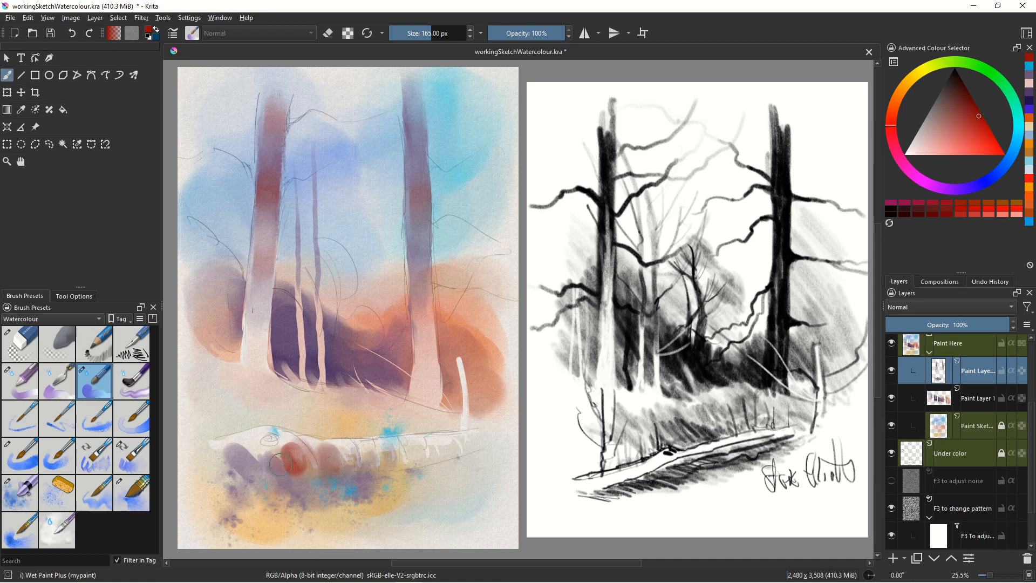
{"action": "left_click", "coordinate": [284, 472]}
{"action": "mouse_move", "coordinate": [307, 468]}
{"action": "left_mouse_down"}
{"action": "mouse_move", "coordinate": [272, 466]}
{"action": "mouse_move", "coordinate": [280, 482]}
{"action": "mouse_move", "coordinate": [268, 485]}
{"action": "mouse_move", "coordinate": [272, 463]}
{"action": "mouse_move", "coordinate": [275, 481]}
{"action": "mouse_move", "coordinate": [263, 473]}
{"action": "mouse_move", "coordinate": [264, 484]}
{"action": "mouse_move", "coordinate": [260, 462]}
{"action": "mouse_move", "coordinate": [257, 483]}
{"action": "mouse_move", "coordinate": [248, 478]}
{"action": "mouse_move", "coordinate": [285, 466]}
{"action": "left_mouse_up"}
Paint the fallen log's knot hole in dark blue-violet, reducing i) Wet Paint Plus to 78 px
{"action": "key", "text": "bracketleft"}
{"action": "key", "text": "bracketleft"}
{"action": "key", "text": "bracketleft"}
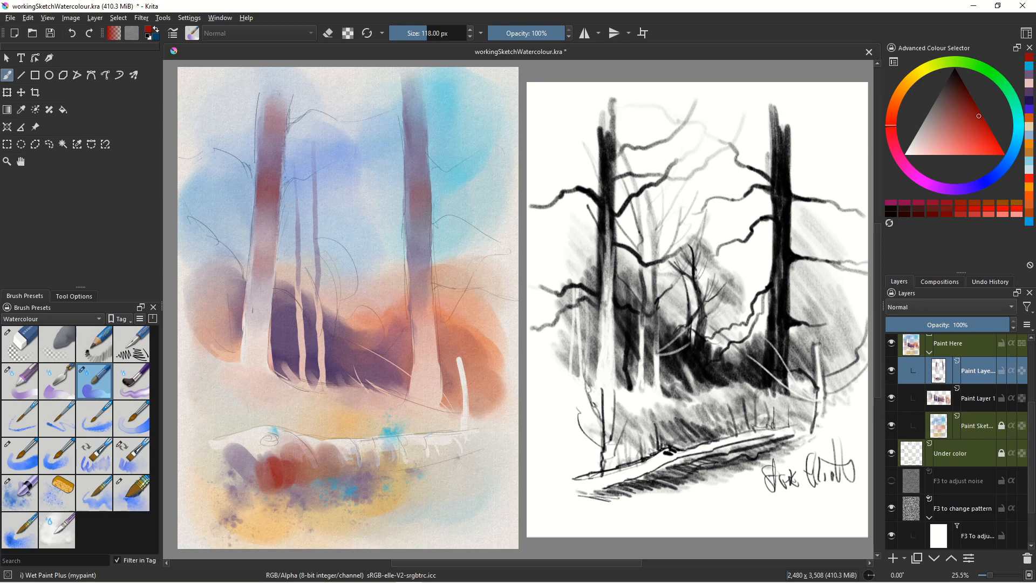
{"action": "left_click", "coordinate": [981, 183]}
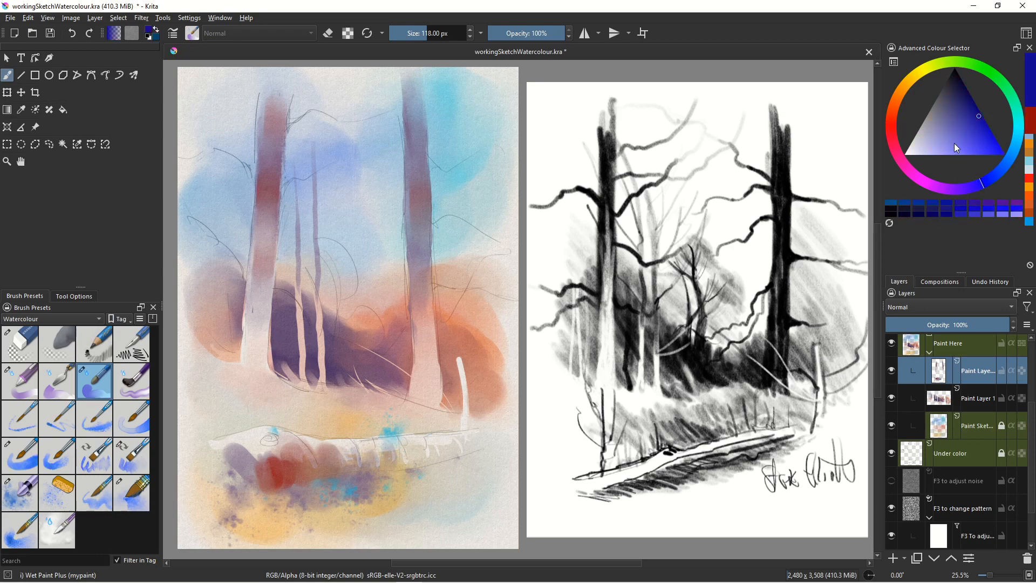
{"action": "left_click", "coordinate": [954, 144]}
{"action": "left_click", "coordinate": [963, 185]}
{"action": "left_click", "coordinate": [961, 101]}
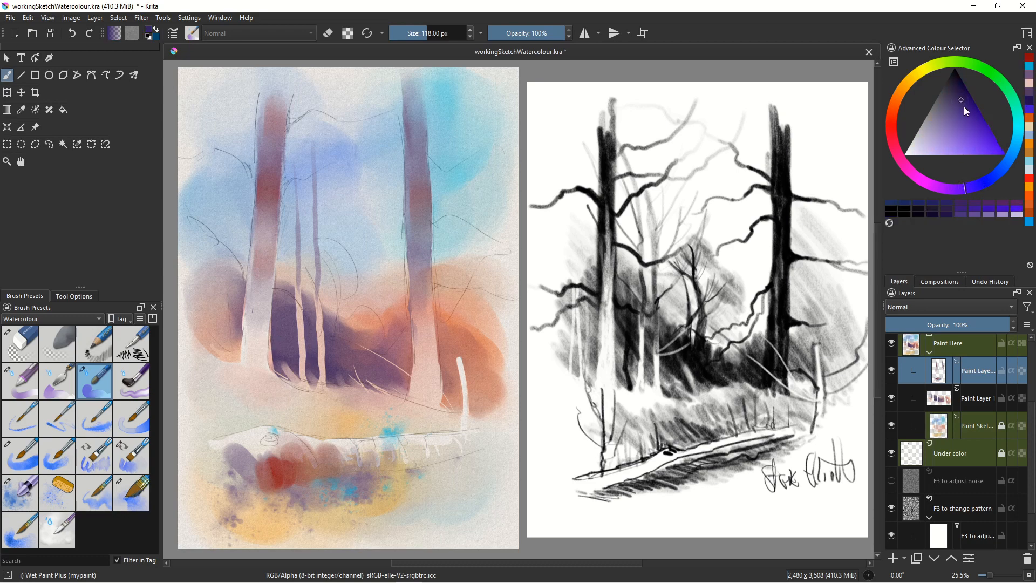
{"action": "key", "text": "bracketleft"}
{"action": "key", "text": "bracketleft"}
{"action": "key", "text": "bracketleft"}
{"action": "key", "text": "bracketleft"}
{"action": "key", "text": "bracketleft"}
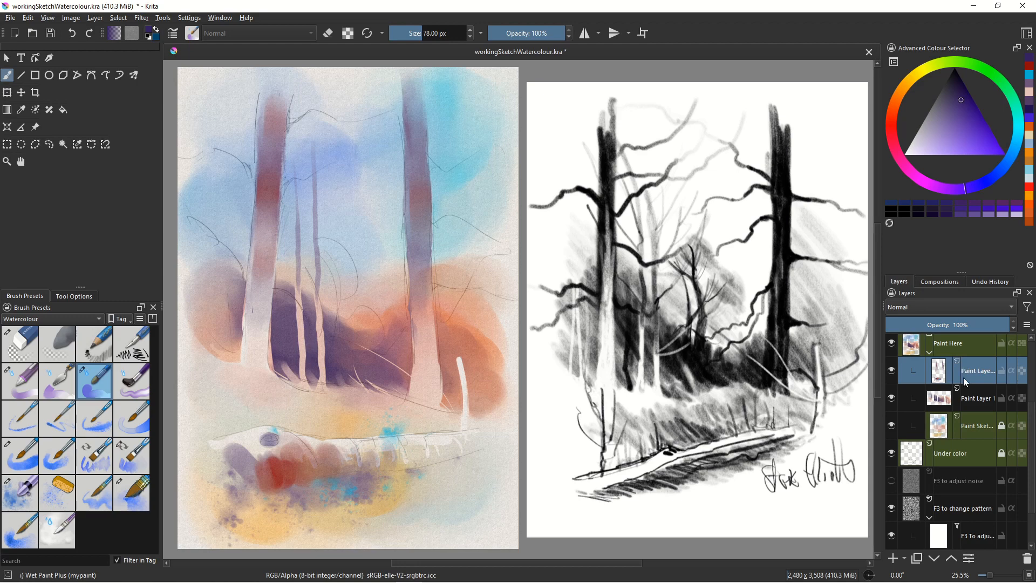
Lock Paint Layer 2 and Paint Layer 1, and add a new paint layer above them
{"action": "left_click", "coordinate": [1003, 371]}
{"action": "left_click", "coordinate": [1003, 399]}
{"action": "left_click", "coordinate": [893, 558]}
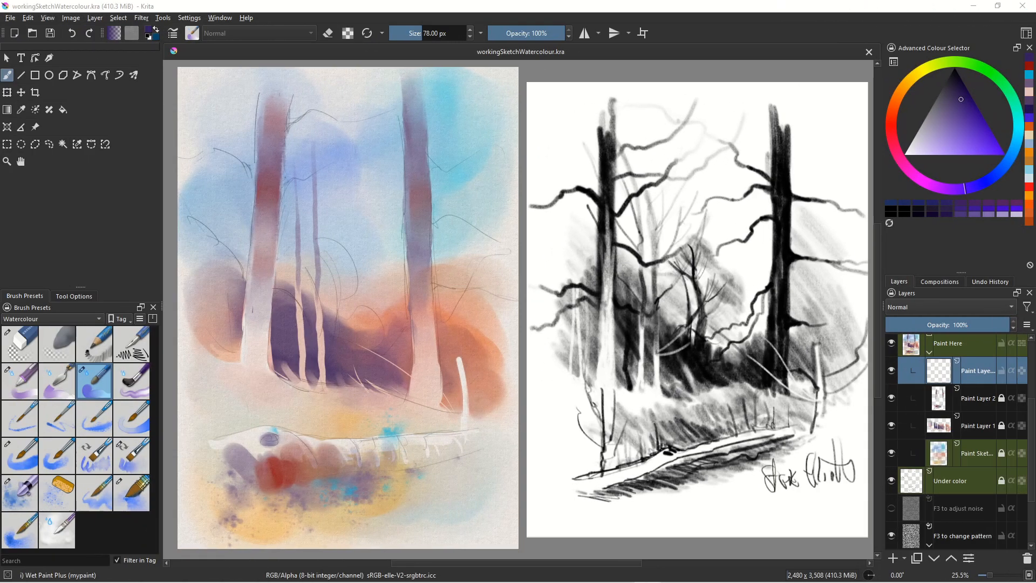
Paint pale lavender distant foliage beside the saplings with i) Wet Paint Plus at 103 px and move its layer below Paint Layer 2
{"action": "left_click", "coordinate": [953, 92]}
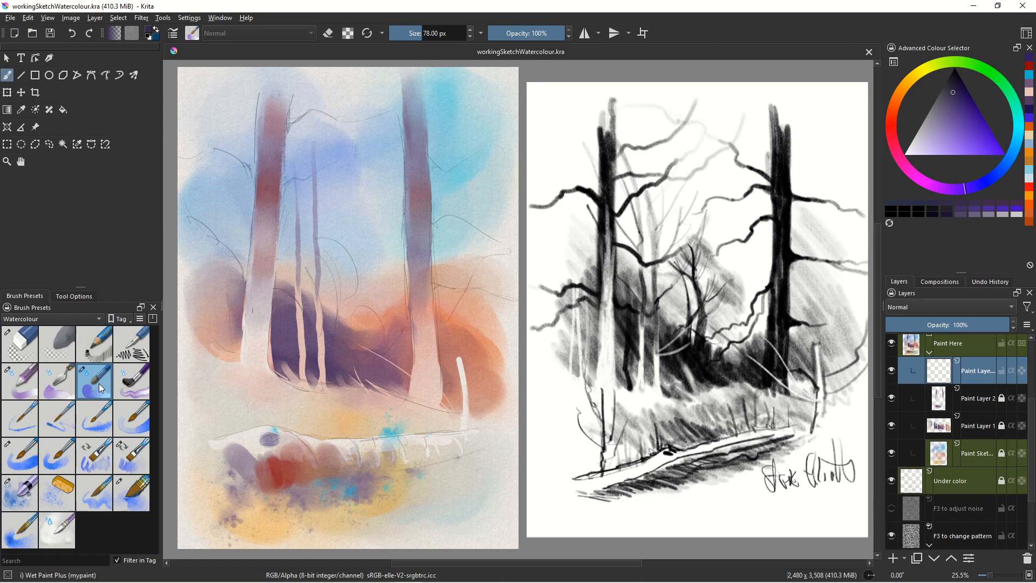
{"action": "left_click", "coordinate": [936, 125]}
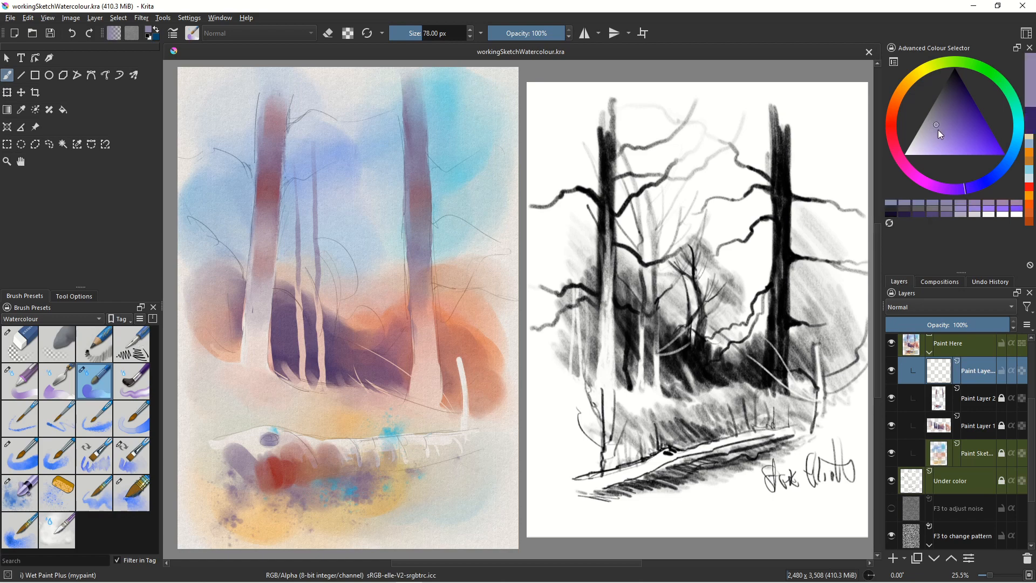
{"action": "left_click", "coordinate": [928, 133]}
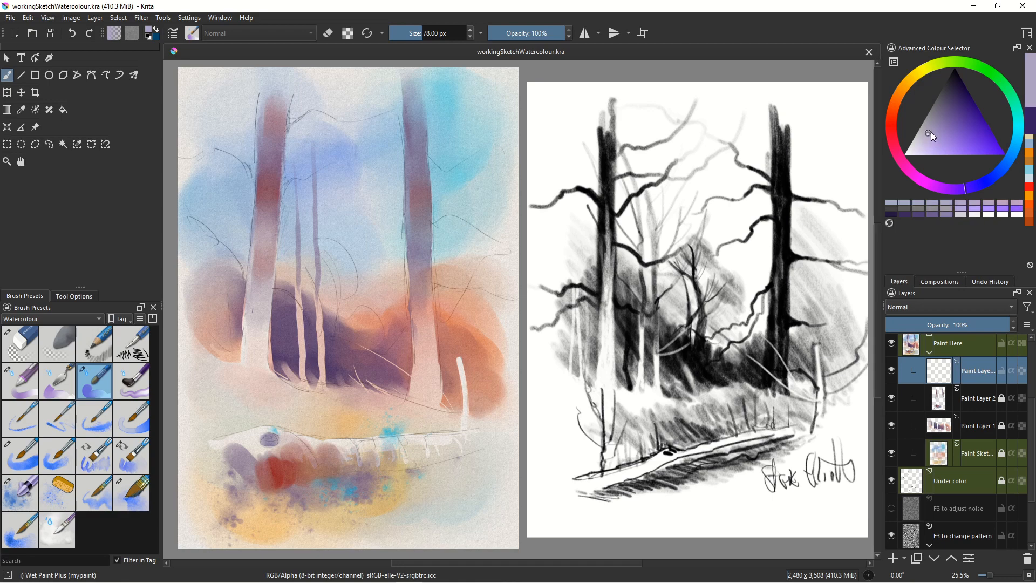
{"action": "key", "text": "bracketright"}
{"action": "key", "text": "bracketright"}
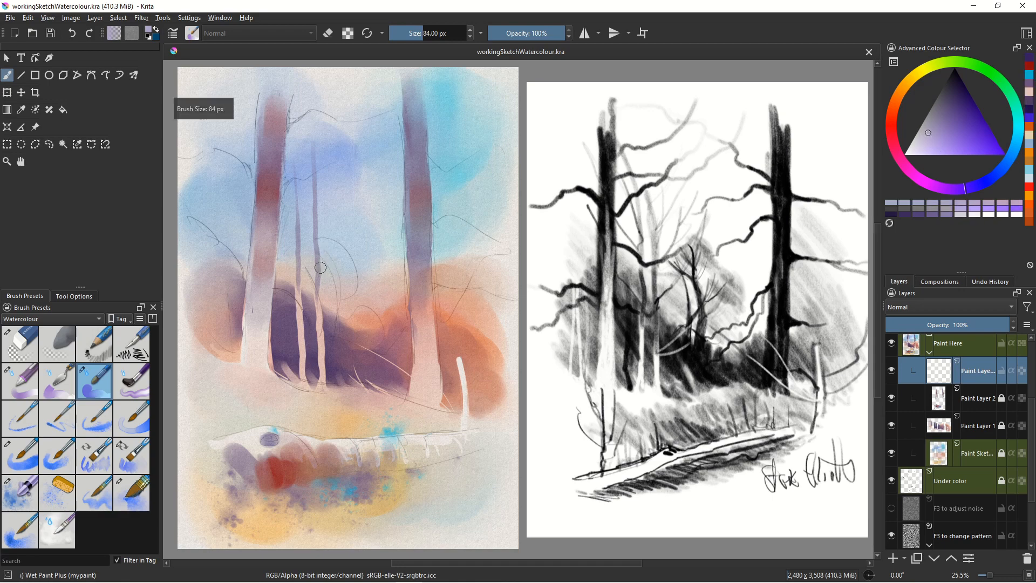
{"action": "left_click_drag", "start_coordinate": [320, 247], "coordinate": [346, 265]}
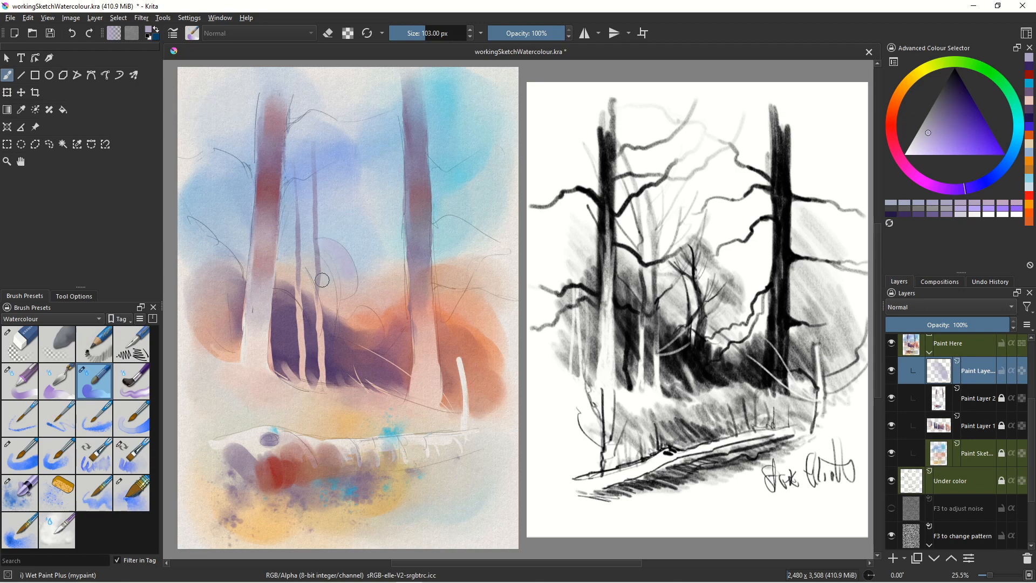
{"action": "mouse_move", "coordinate": [359, 312]}
{"action": "left_mouse_down"}
{"action": "mouse_move", "coordinate": [358, 300]}
{"action": "mouse_move", "coordinate": [338, 305]}
{"action": "mouse_move", "coordinate": [370, 314]}
{"action": "left_mouse_up"}
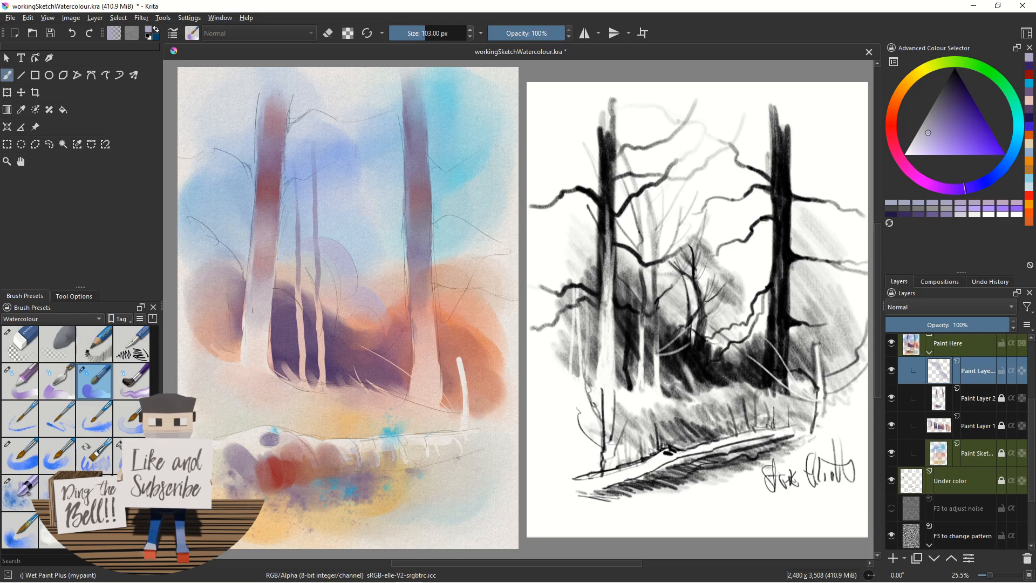
{"action": "left_click_drag", "start_coordinate": [945, 374], "coordinate": [937, 427]}
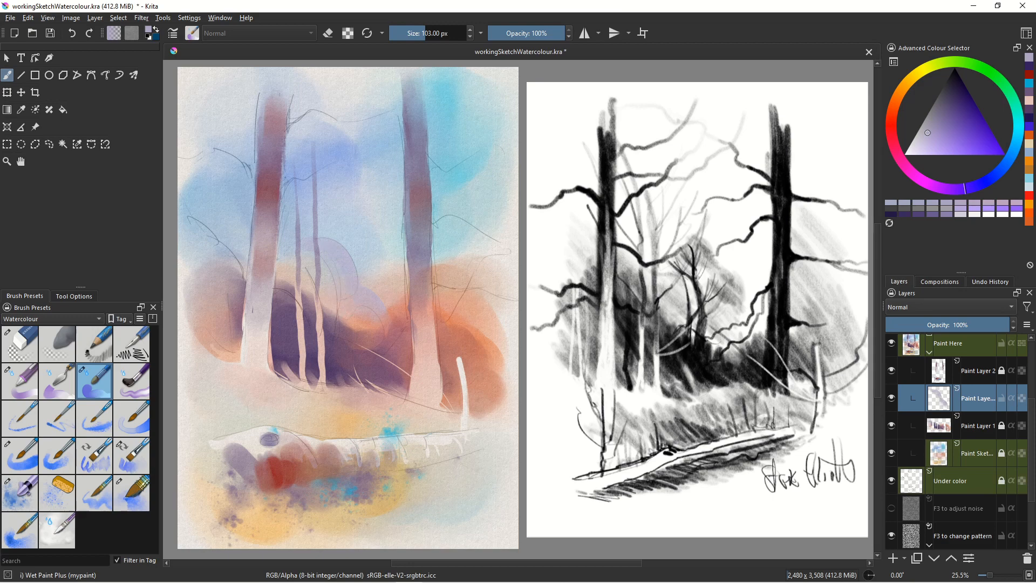
Paint a thin stem over the lavender foliage in the left trunk's sampled red-brown, using WaterC Basic Lines-Wet adjusted to 126 px
{"action": "left_click", "coordinate": [269, 172], "text": "ctrl"}
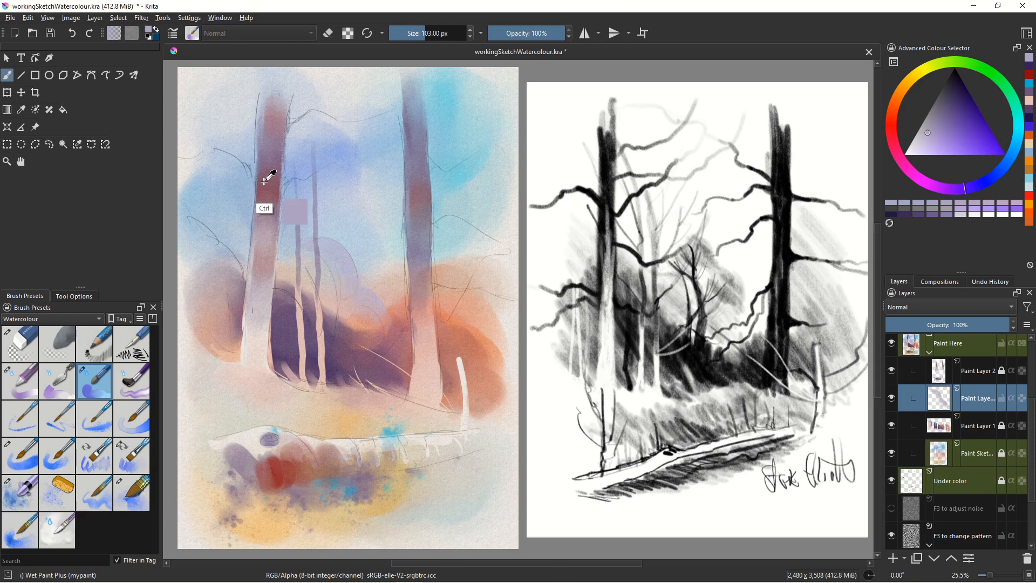
{"action": "left_click", "coordinate": [51, 421]}
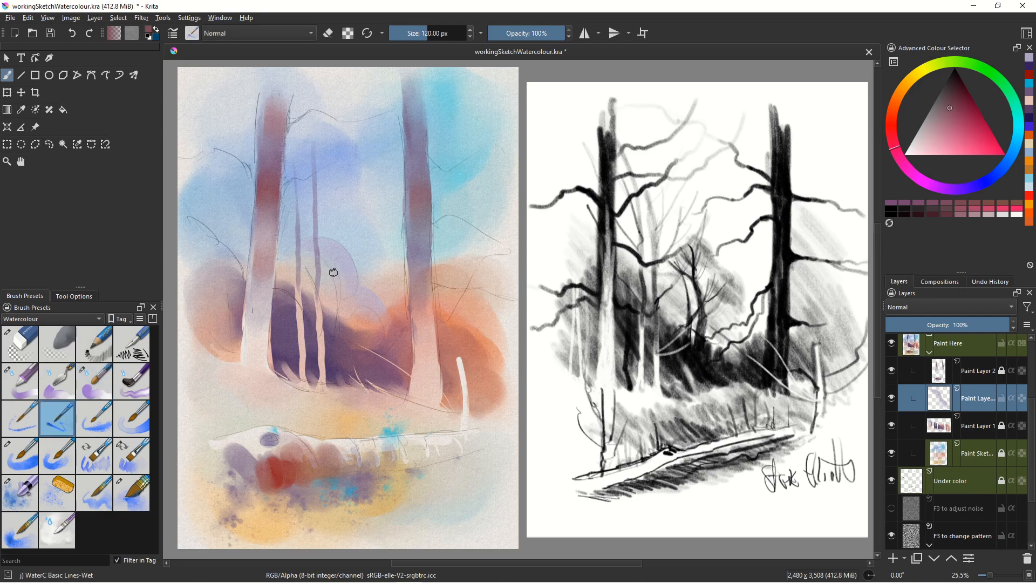
{"action": "key", "text": "bracketleft"}
{"action": "key", "text": "bracketleft"}
{"action": "key", "text": "bracketleft"}
{"action": "key", "text": "bracketleft"}
{"action": "key", "text": "bracketleft"}
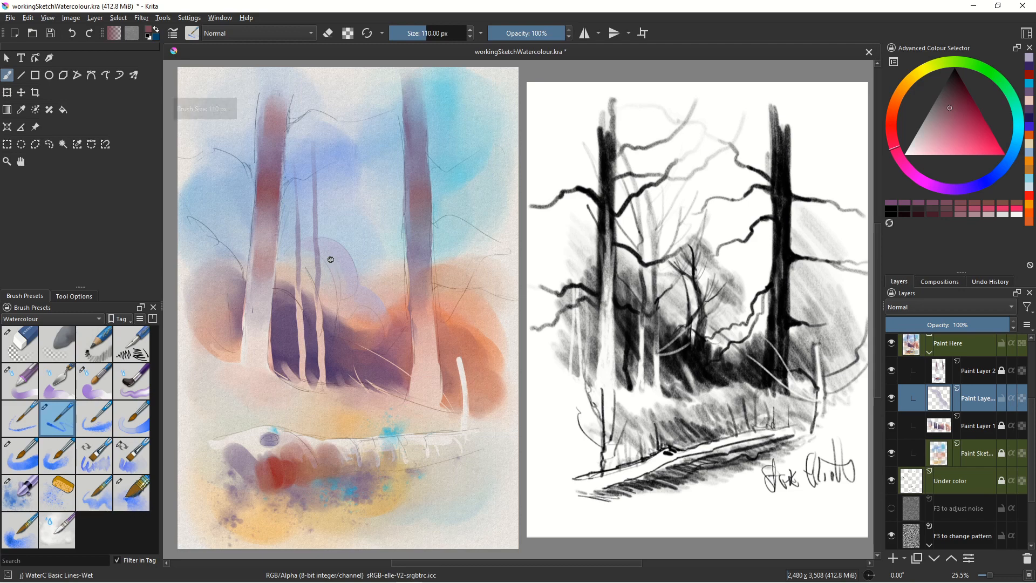
{"action": "key", "text": "bracketright"}
{"action": "key", "text": "bracketright"}
{"action": "key", "text": "bracketright"}
{"action": "key", "text": "bracketright"}
{"action": "key", "text": "bracketright"}
{"action": "key", "text": "bracketright"}
{"action": "key", "text": "bracketright"}
{"action": "key", "text": "bracketright"}
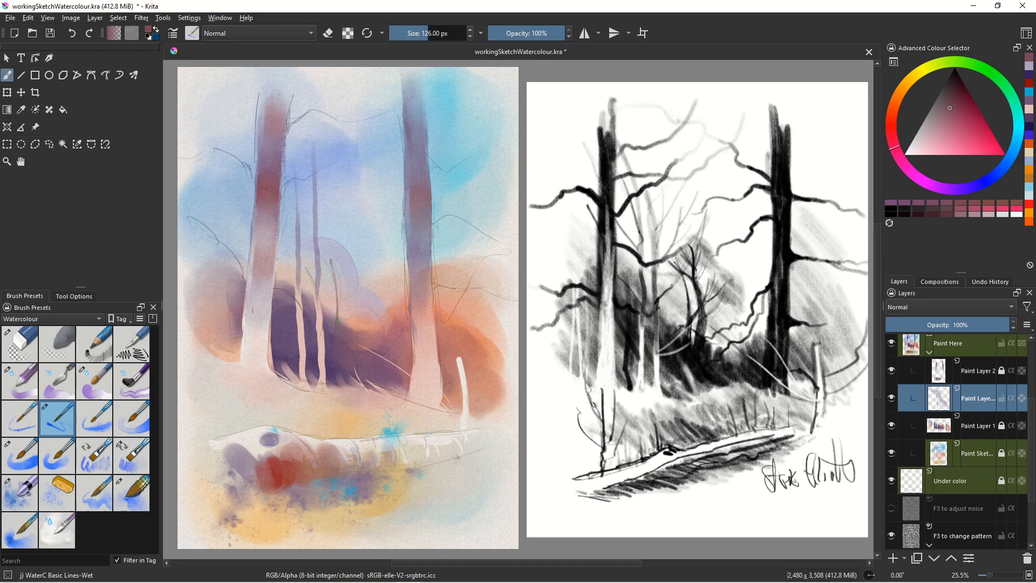
Paint a second thin stem beside the first over the lavender foliage, with the brush enlarged to 135 px
{"action": "key", "text": "bracketright"}
{"action": "key", "text": "bracketright"}
{"action": "key", "text": "bracketright"}
{"action": "key", "text": "bracketright"}
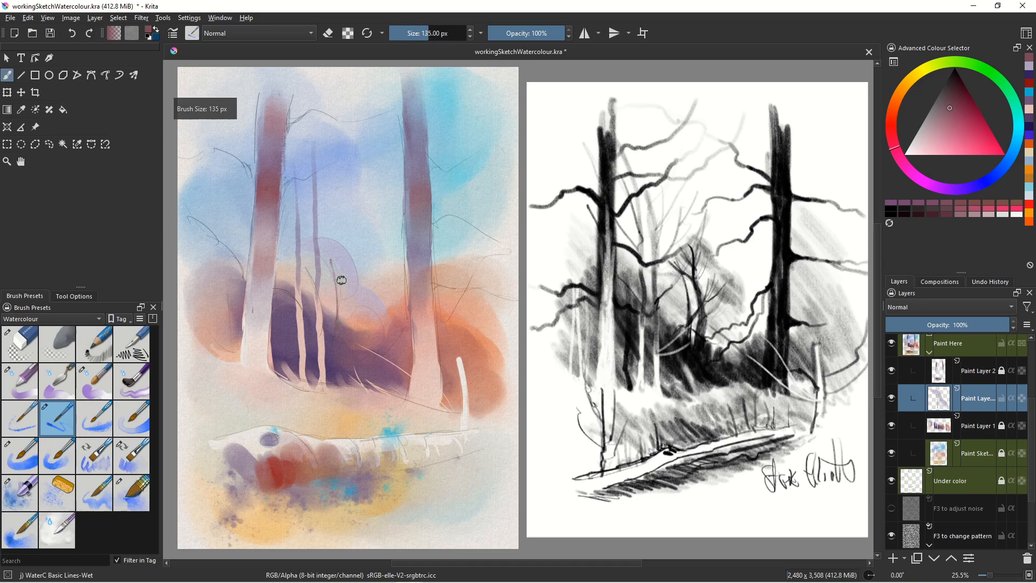
{"action": "left_click_drag", "start_coordinate": [338, 271], "coordinate": [350, 324]}
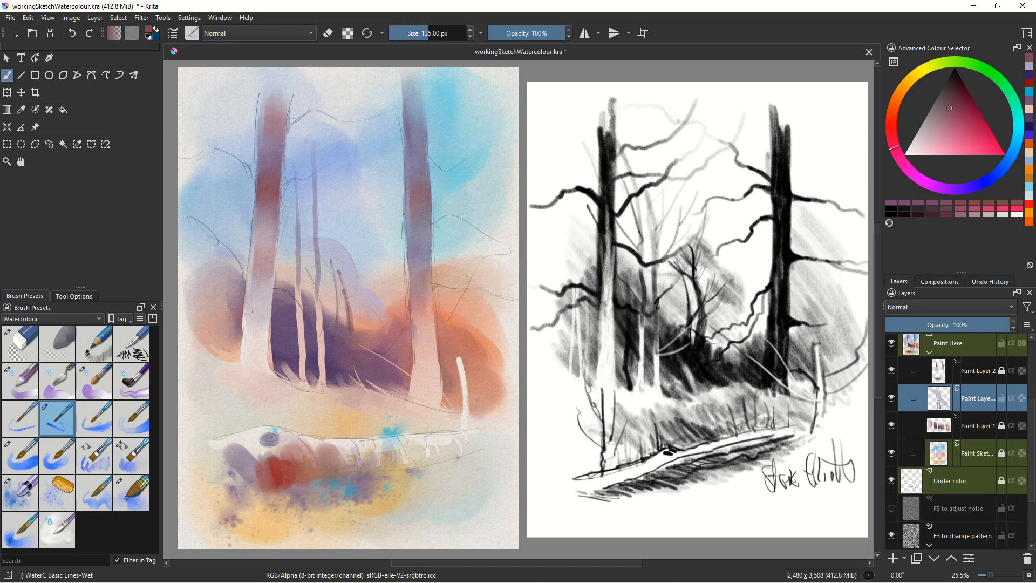
{"action": "key", "text": "ctrl+z"}
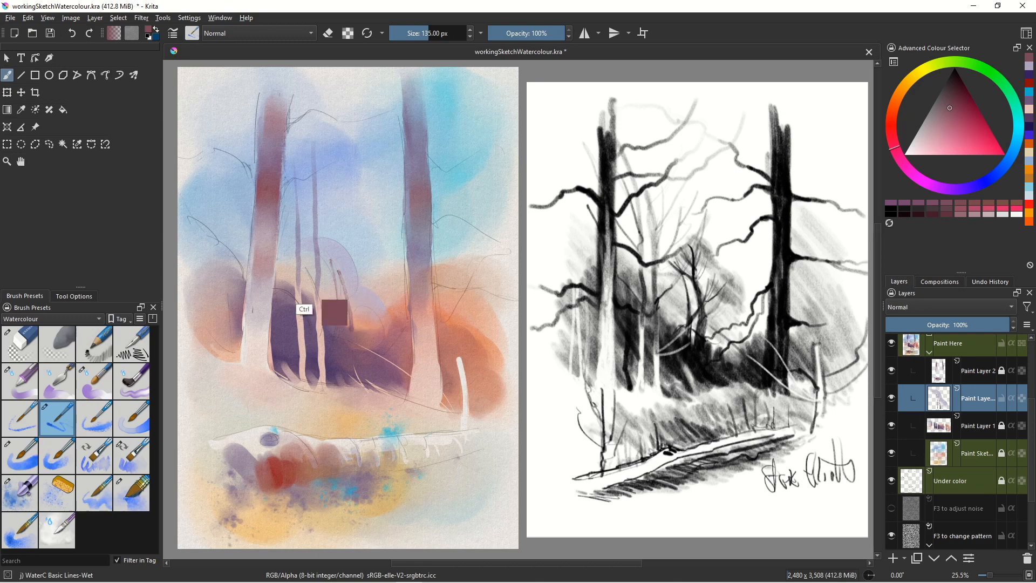
{"action": "key", "text": "ctrl+z"}
{"action": "left_click_drag", "start_coordinate": [344, 276], "coordinate": [353, 339]}
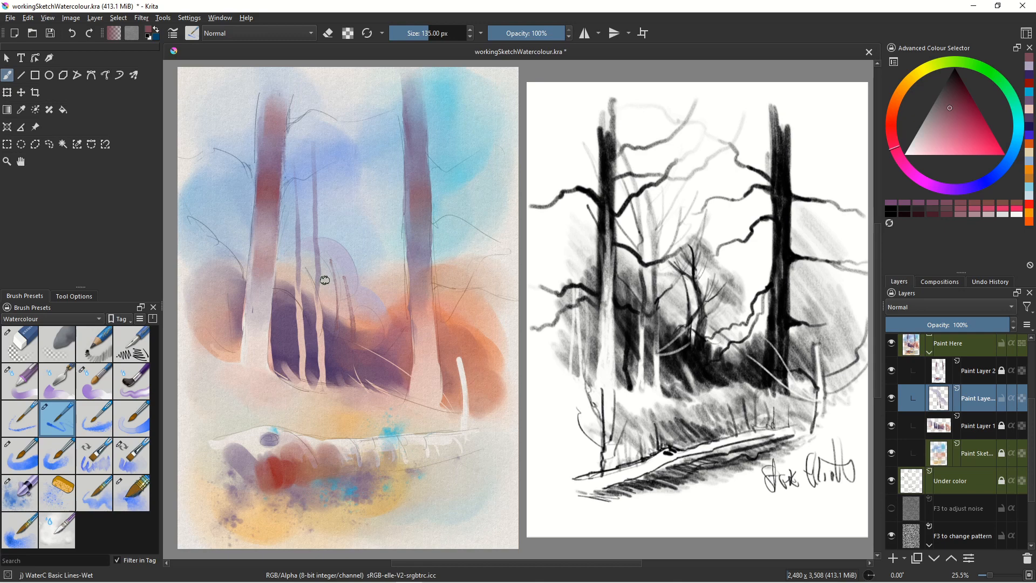
Paint fine red-brown twigs across the lavender foliage above the stems with WaterC Basic Lines-Dry reduced to 84 px
{"action": "key", "text": "bracketleft"}
{"action": "key", "text": "bracketleft"}
{"action": "key", "text": "bracketleft"}
{"action": "key", "text": "bracketleft"}
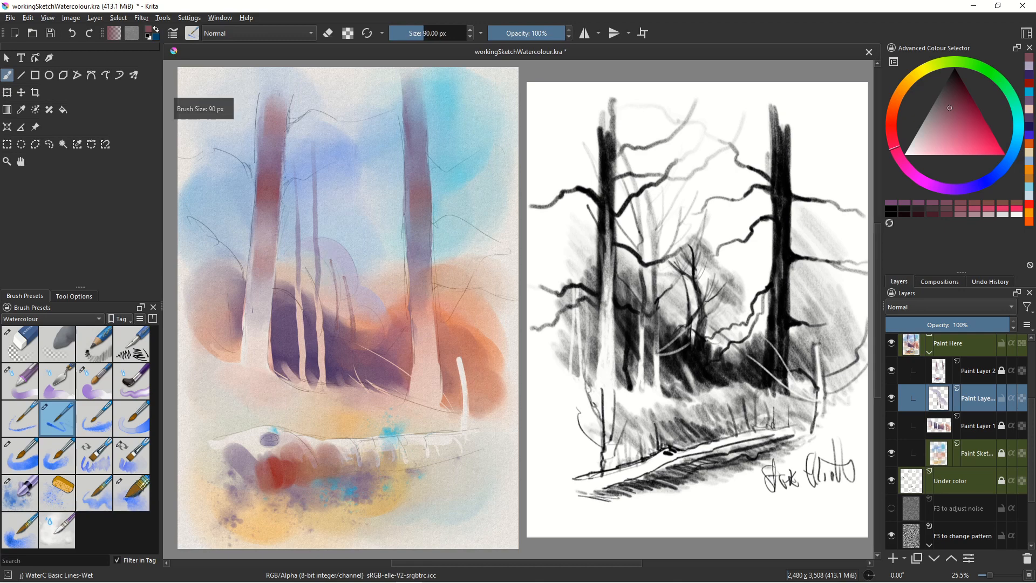
{"action": "left_click", "coordinate": [16, 430]}
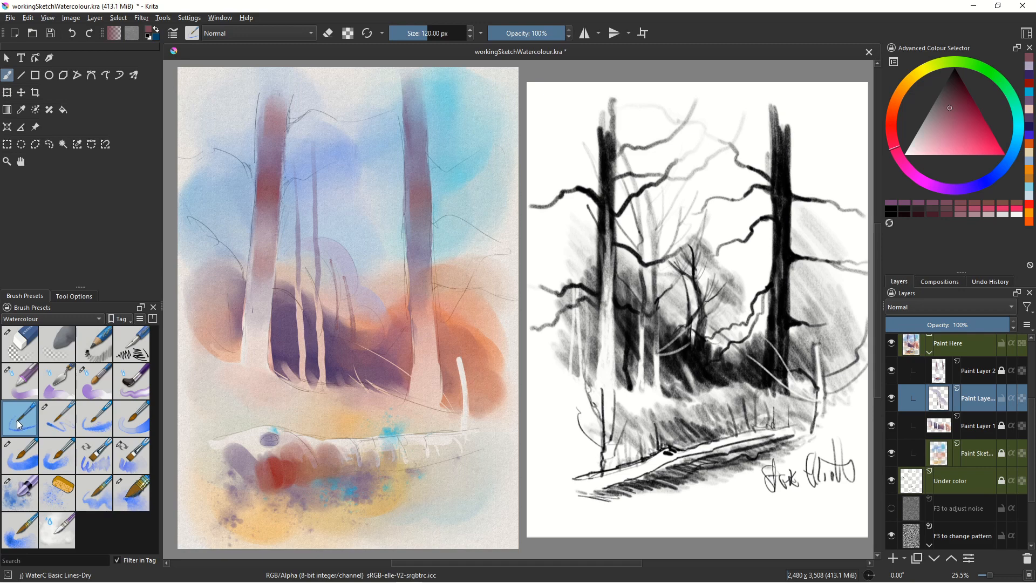
{"action": "key", "text": "bracketleft"}
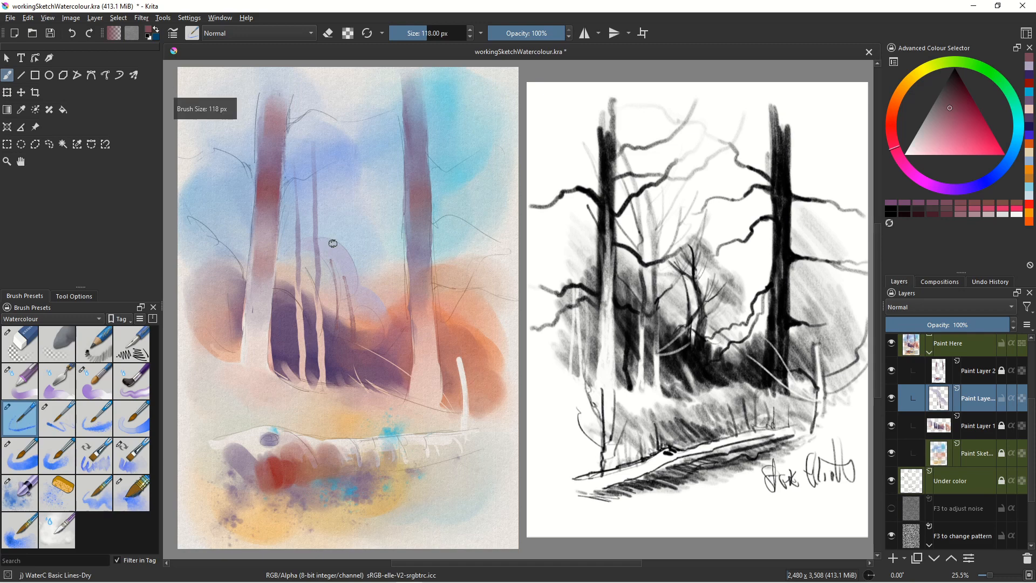
{"action": "left_click_drag", "start_coordinate": [333, 241], "coordinate": [336, 269]}
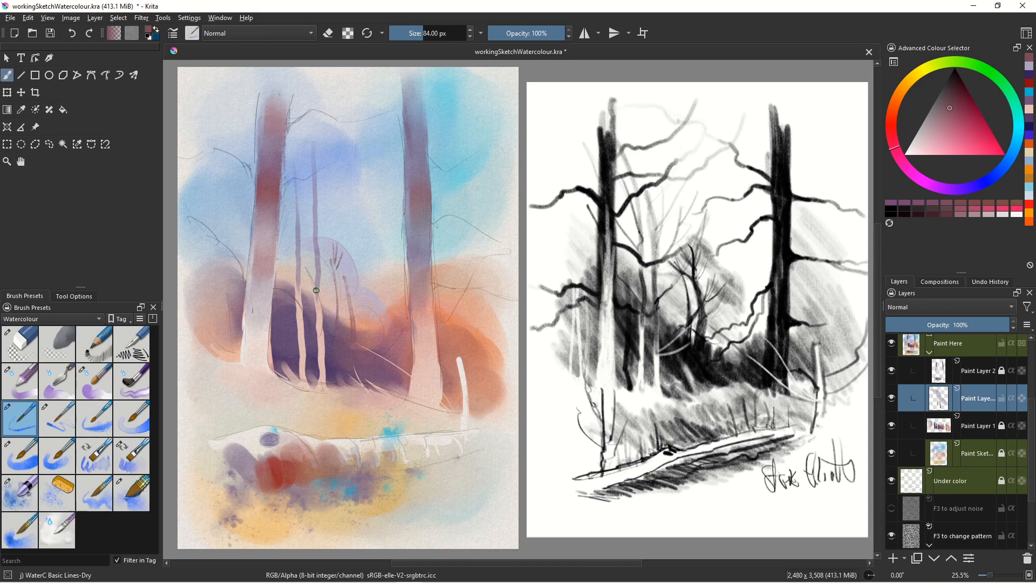
{"action": "left_click_drag", "start_coordinate": [354, 270], "coordinate": [349, 290]}
{"action": "left_click_drag", "start_coordinate": [339, 246], "coordinate": [334, 267]}
Switch to WaterC Basic Round-Fringe 02 in a dark maroon, undo the test strokes and add a paint layer above Paint Layer 2
{"action": "left_click", "coordinate": [120, 420]}
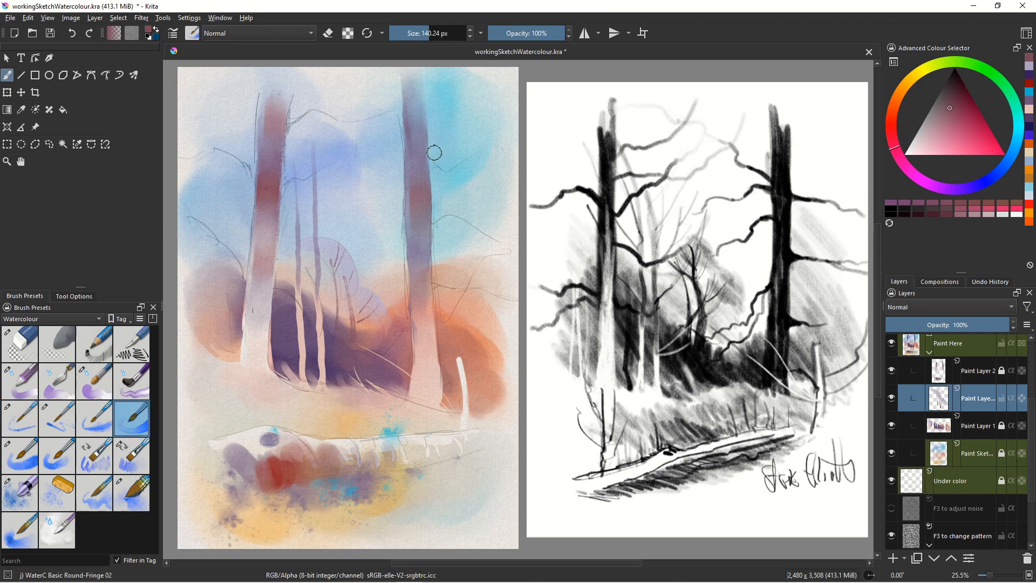
{"action": "left_click", "coordinate": [957, 91]}
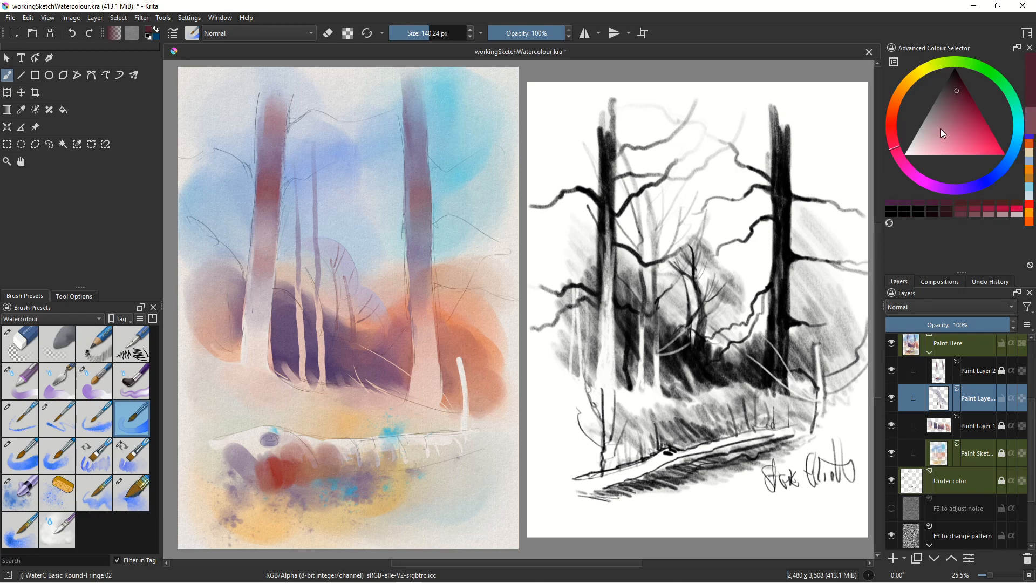
{"action": "left_click_drag", "start_coordinate": [426, 157], "coordinate": [438, 164]}
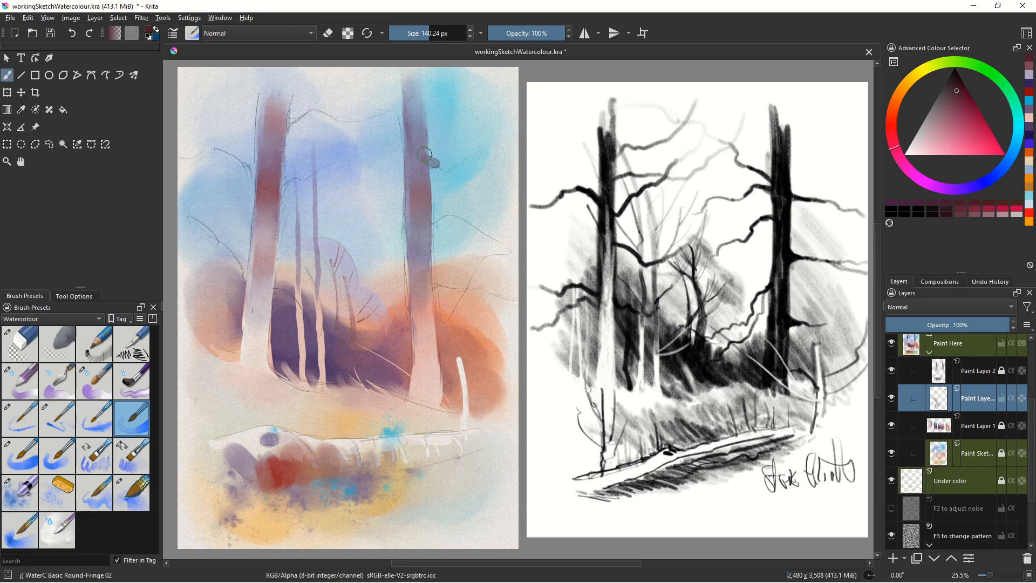
{"action": "left_click_drag", "start_coordinate": [425, 155], "coordinate": [428, 158]}
{"action": "key", "text": "ctrl"}
{"action": "key", "text": "ctrl+z"}
{"action": "key", "text": "ctrl+z"}
{"action": "left_click", "coordinate": [927, 365]}
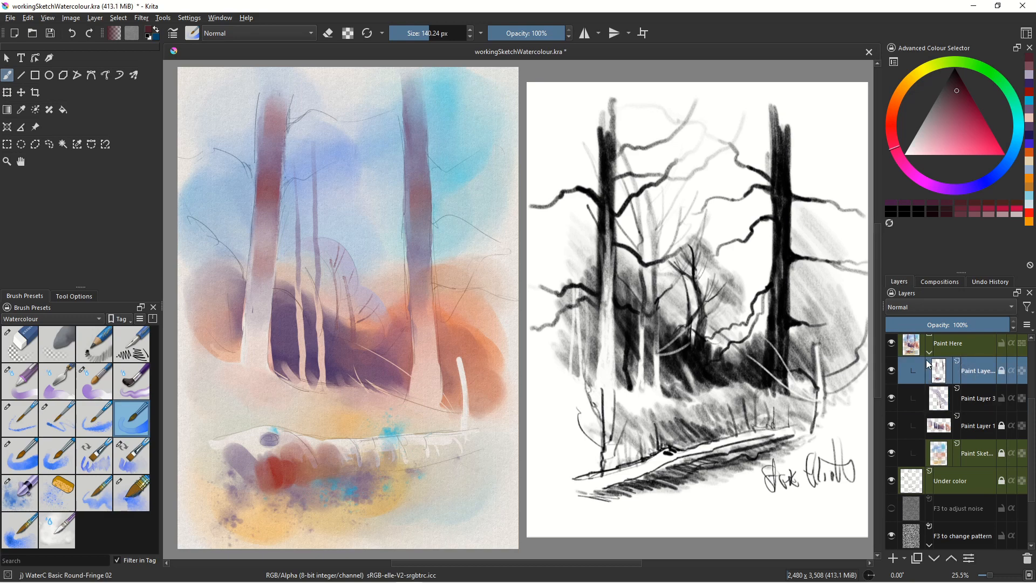
{"action": "left_click", "coordinate": [892, 558]}
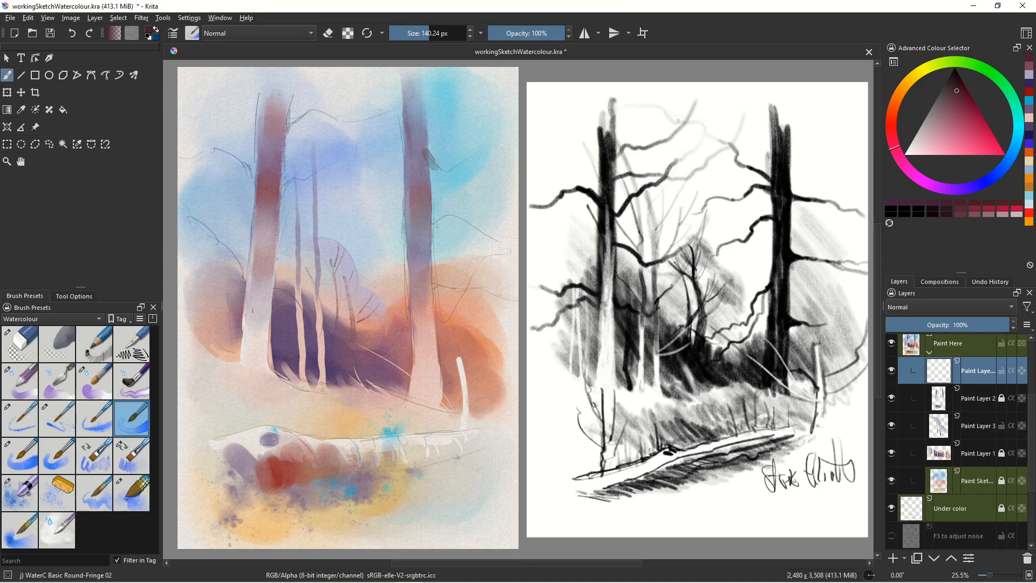
Choose a dark crimson and try a branch stroke off the outer side of the right trunk at 140.24 px
{"action": "left_click_drag", "start_coordinate": [431, 161], "coordinate": [438, 165]}
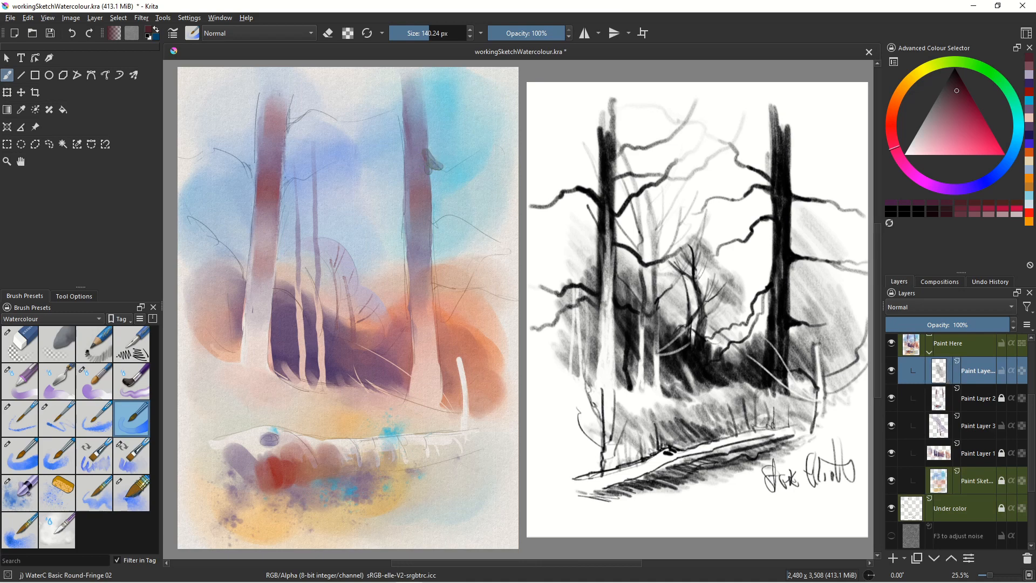
{"action": "left_click", "coordinate": [972, 101]}
{"action": "left_click_drag", "start_coordinate": [433, 160], "coordinate": [499, 150]}
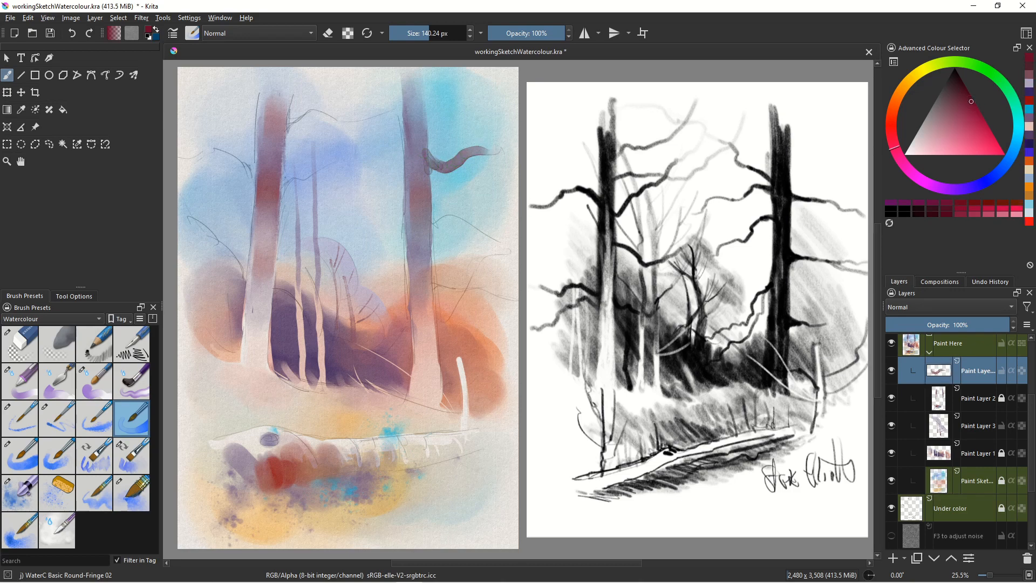
{"action": "key", "text": "ctrl+z"}
{"action": "key", "text": "ctrl+z"}
{"action": "key", "text": "ctrl+z"}
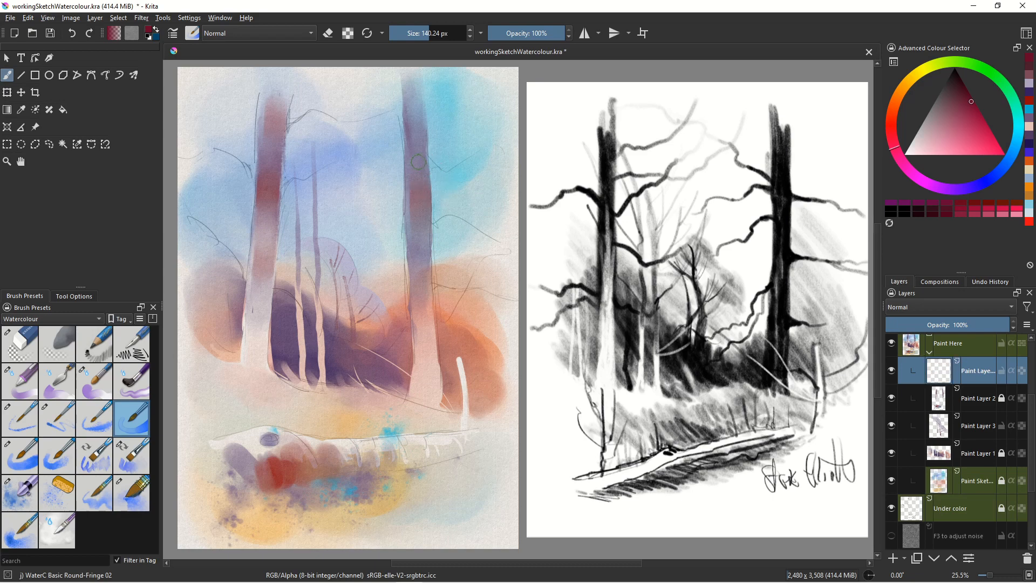
Paint a curved crimson branch off the right trunk's outer side at 59 px and blend its base with i) Wet Paint Plus
{"action": "key", "text": "bracketleft"}
{"action": "key", "text": "bracketleft"}
{"action": "key", "text": "bracketleft"}
{"action": "key", "text": "bracketleft"}
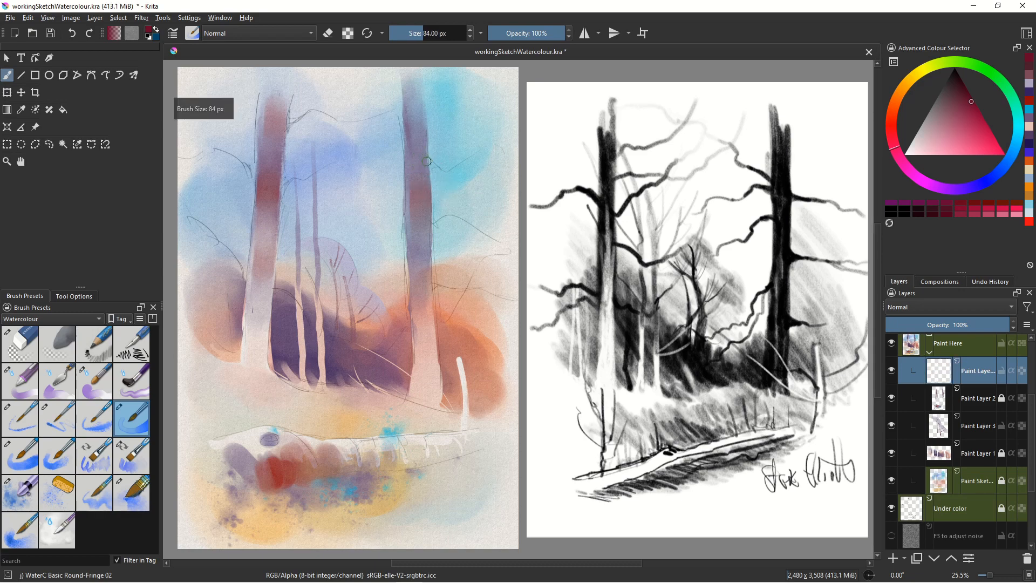
{"action": "mouse_move", "coordinate": [424, 156]}
{"action": "left_mouse_down"}
{"action": "mouse_move", "coordinate": [434, 165]}
{"action": "mouse_move", "coordinate": [496, 151]}
{"action": "left_mouse_up"}
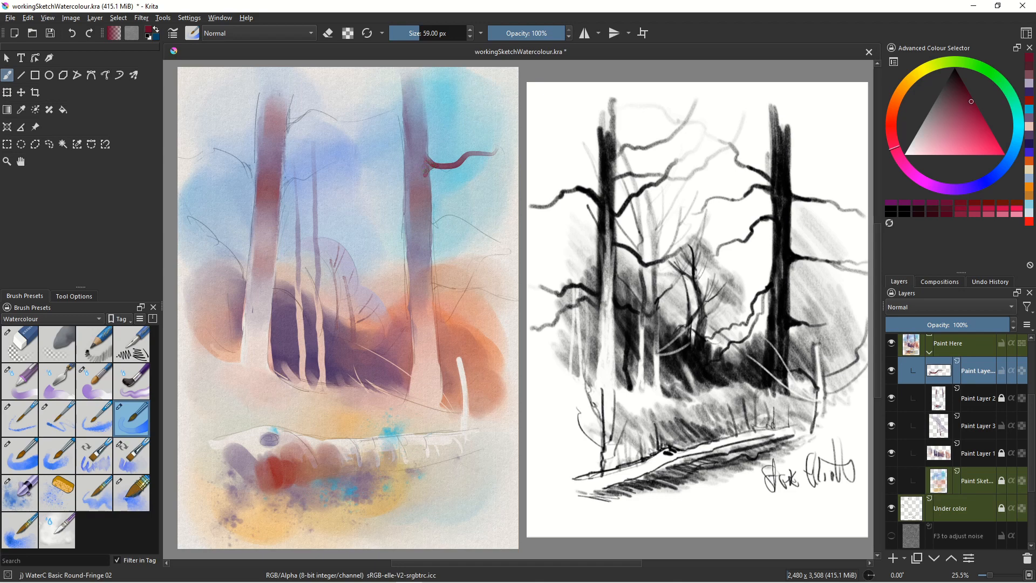
{"action": "left_click", "coordinate": [94, 384]}
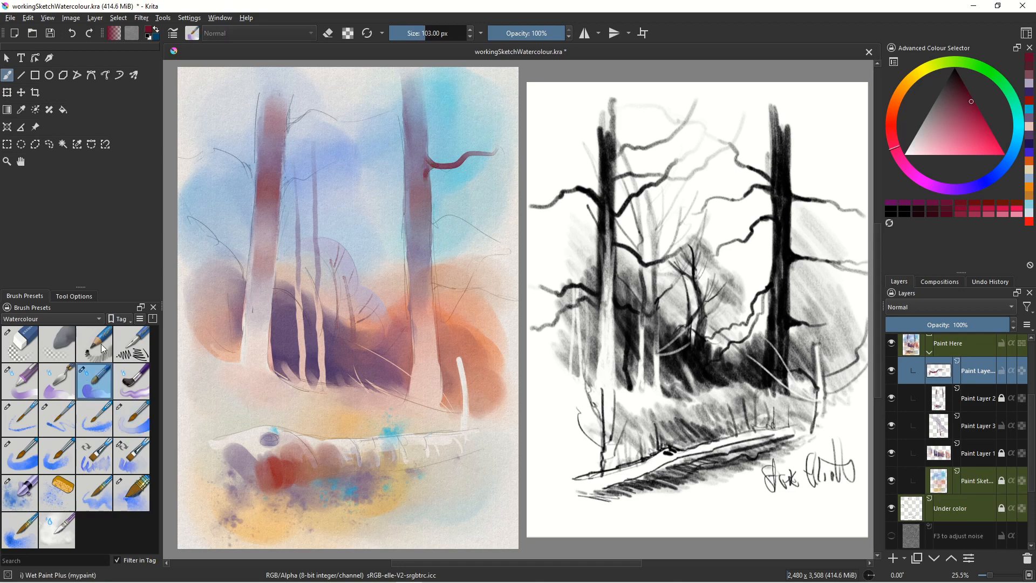
{"action": "left_click_drag", "start_coordinate": [420, 160], "coordinate": [422, 173]}
Paint two lower crimson branches off the right trunk's outer side with WaterC Basic Round-Fringe 02 at 59 px
{"action": "left_click", "coordinate": [138, 420]}
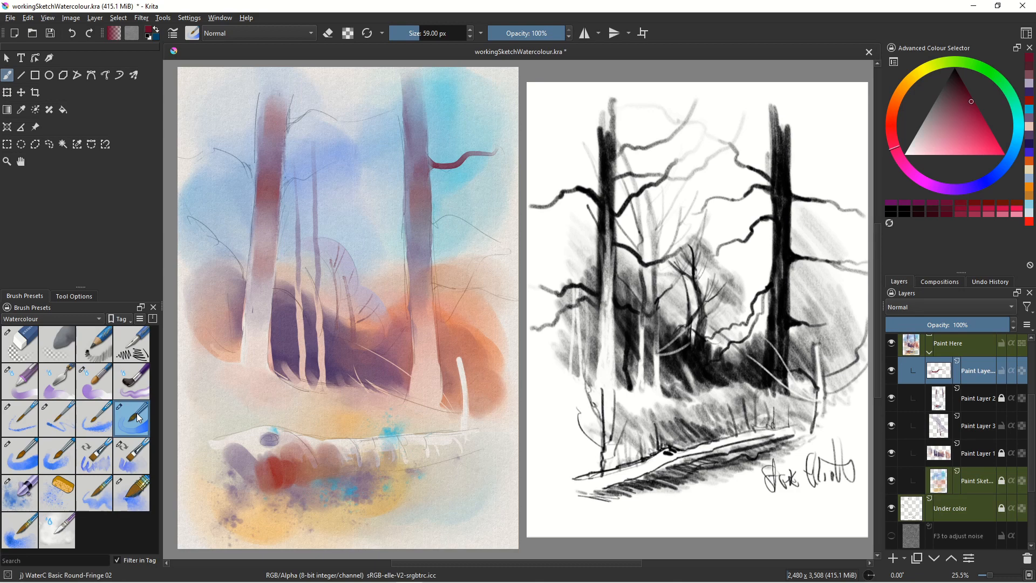
{"action": "left_click_drag", "start_coordinate": [431, 221], "coordinate": [482, 226]}
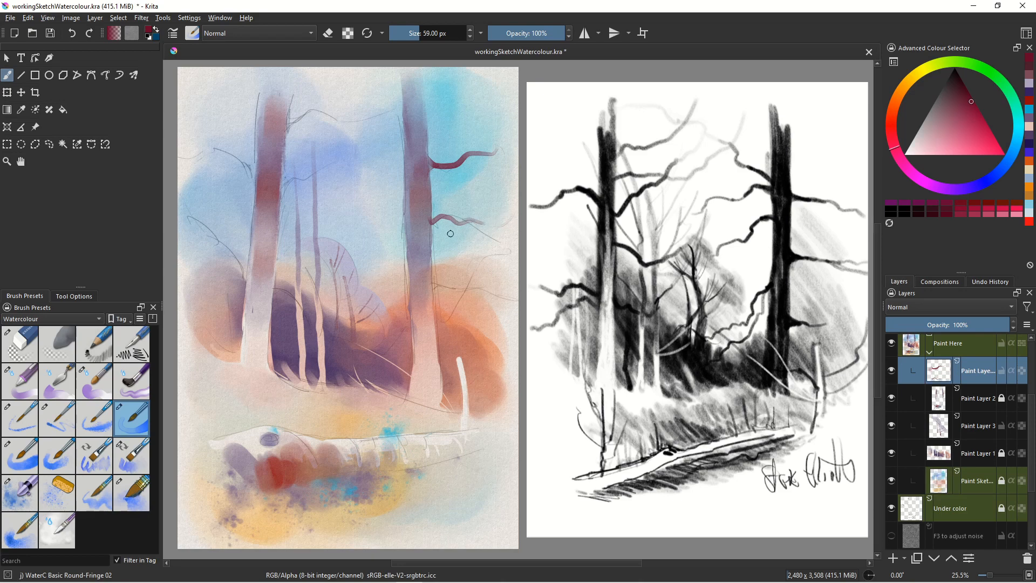
{"action": "key", "text": "ctrl+z"}
{"action": "left_click_drag", "start_coordinate": [427, 219], "coordinate": [514, 233]}
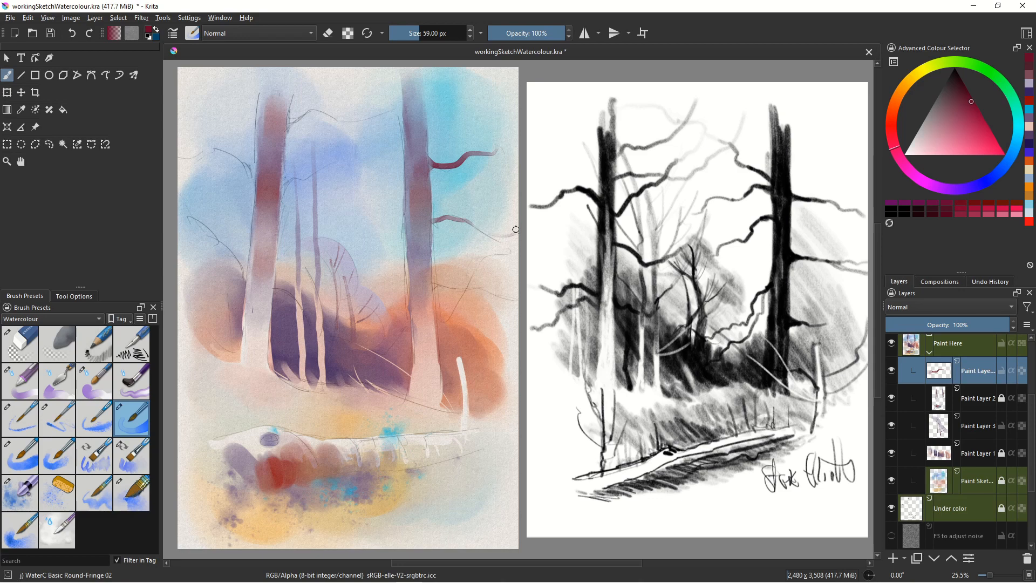
{"action": "key", "text": "ctrl+z"}
{"action": "left_click_drag", "start_coordinate": [431, 219], "coordinate": [484, 228]}
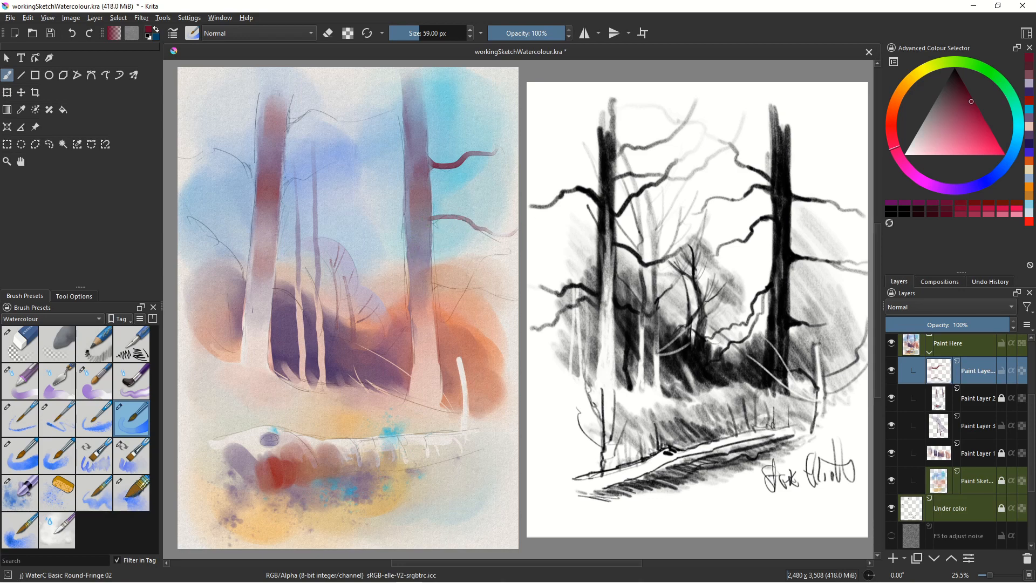
{"action": "left_click_drag", "start_coordinate": [433, 279], "coordinate": [475, 287]}
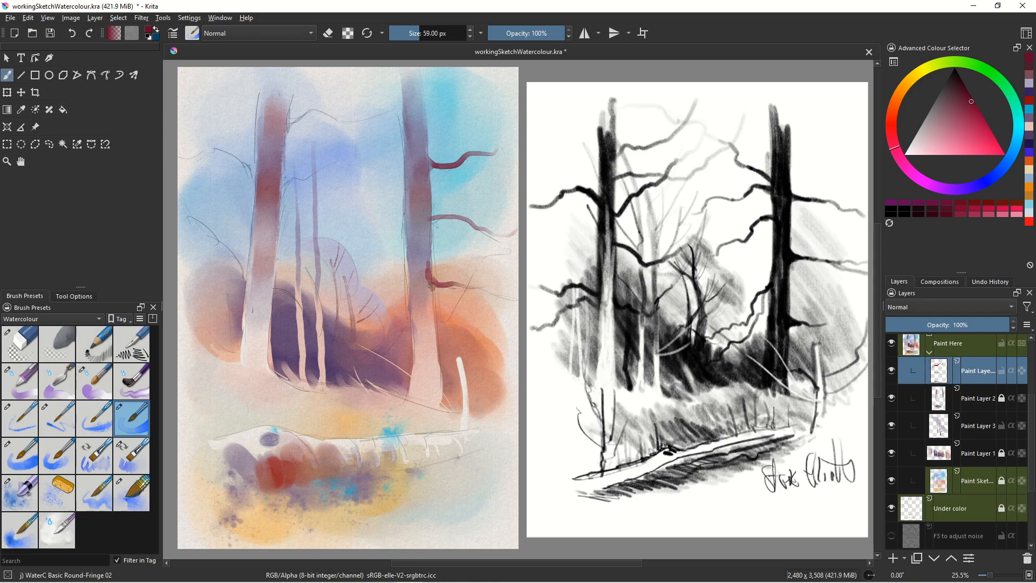
Darken the bases of the right trunk's three outer branches with violet and dark violet strokes running along the trunk edge
{"action": "left_click", "coordinate": [955, 187]}
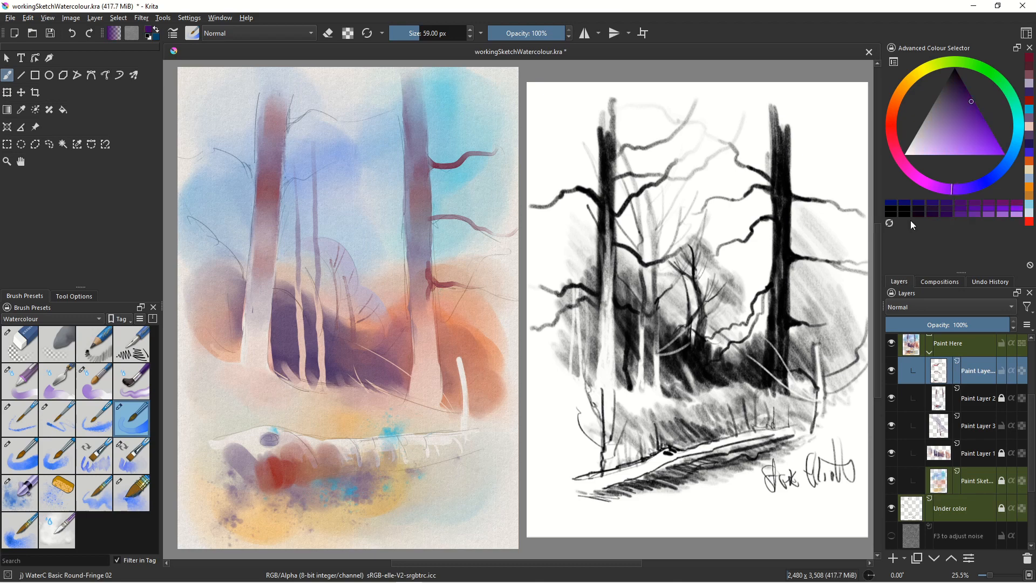
{"action": "left_click", "coordinate": [430, 281], "text": "ctrl"}
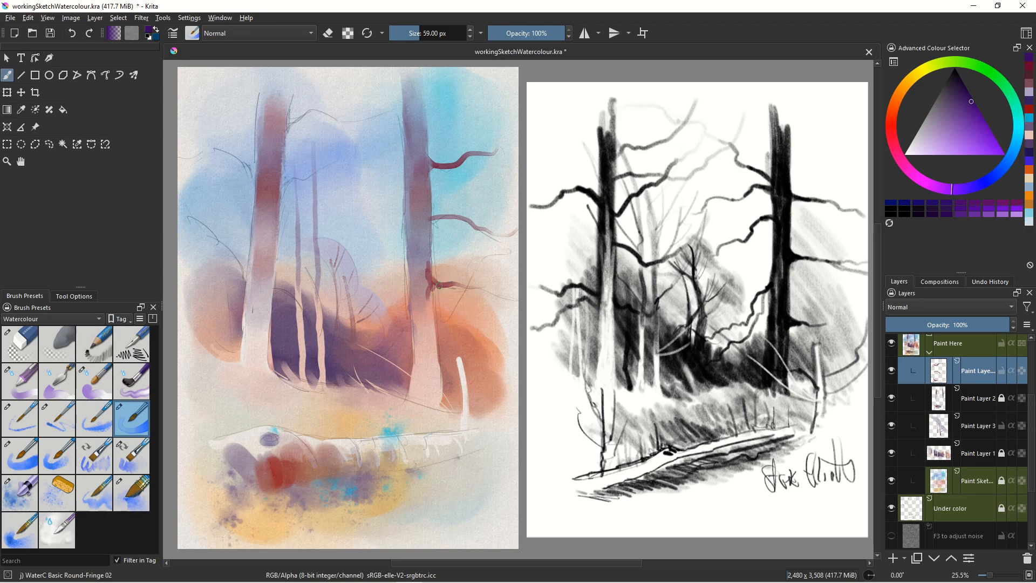
{"action": "left_click_drag", "start_coordinate": [431, 280], "coordinate": [432, 305]}
{"action": "left_click_drag", "start_coordinate": [428, 266], "coordinate": [430, 281]}
{"action": "left_click", "coordinate": [959, 90]}
{"action": "left_click_drag", "start_coordinate": [435, 217], "coordinate": [428, 208]}
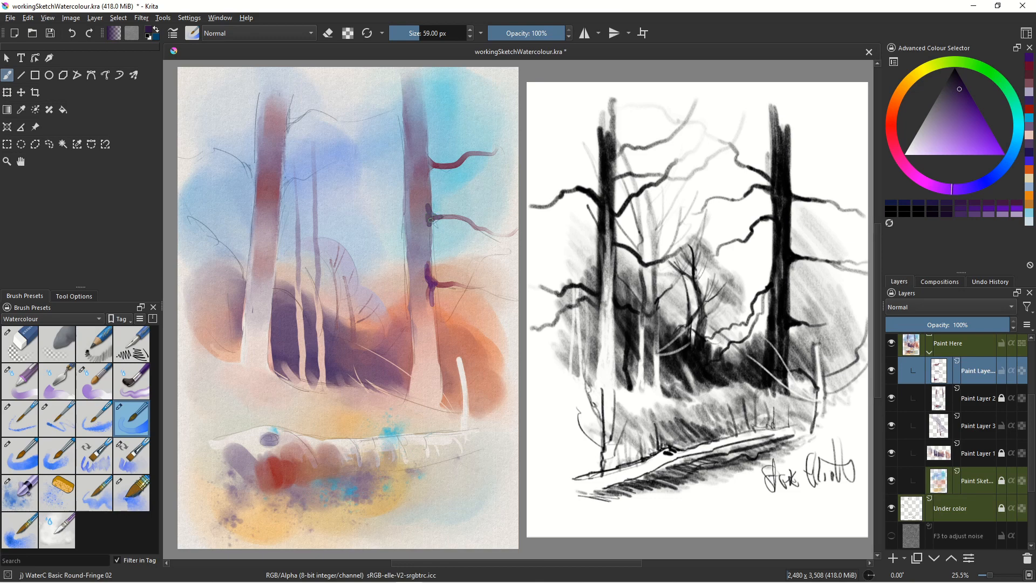
{"action": "left_click_drag", "start_coordinate": [430, 225], "coordinate": [431, 245]}
{"action": "left_click_drag", "start_coordinate": [432, 161], "coordinate": [425, 163]}
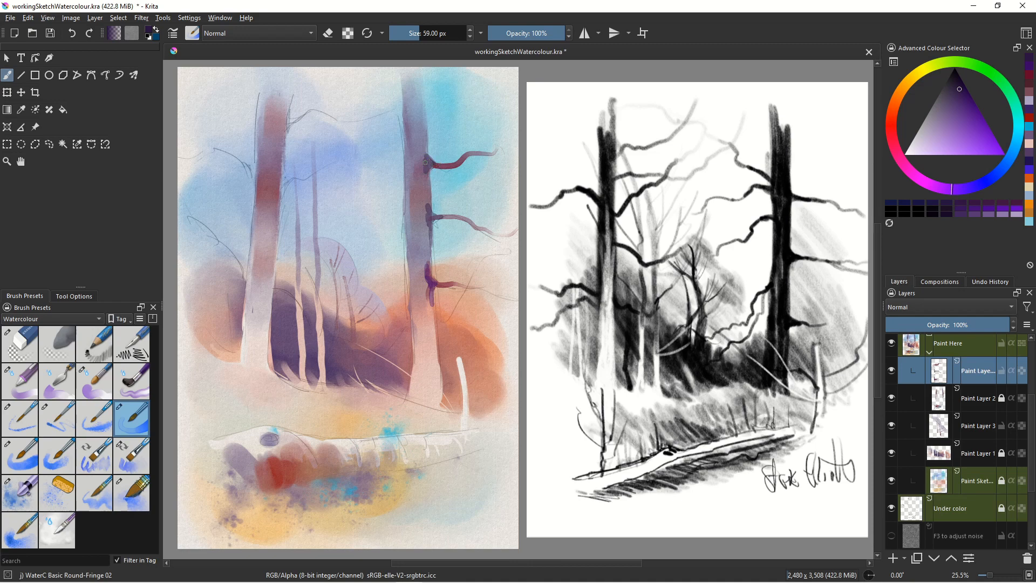
Blend the violet branch bases down into the right trunk with i) Wet Paint Plus at 103 px
{"action": "left_click", "coordinate": [92, 384]}
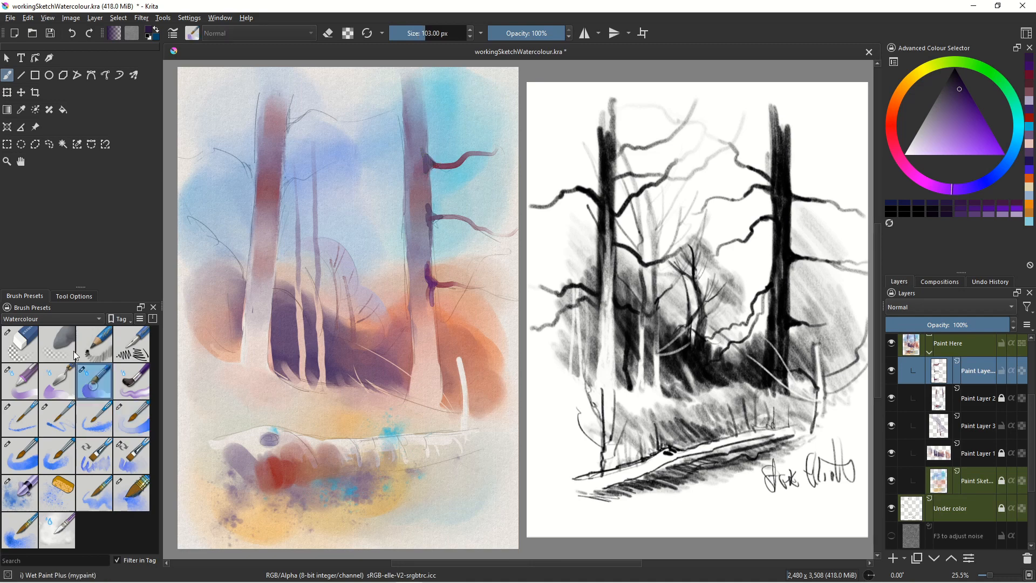
{"action": "left_click_drag", "start_coordinate": [418, 152], "coordinate": [424, 185]}
{"action": "mouse_move", "coordinate": [420, 223]}
{"action": "left_mouse_down"}
{"action": "mouse_move", "coordinate": [424, 208]}
{"action": "mouse_move", "coordinate": [432, 374]}
{"action": "left_mouse_up"}
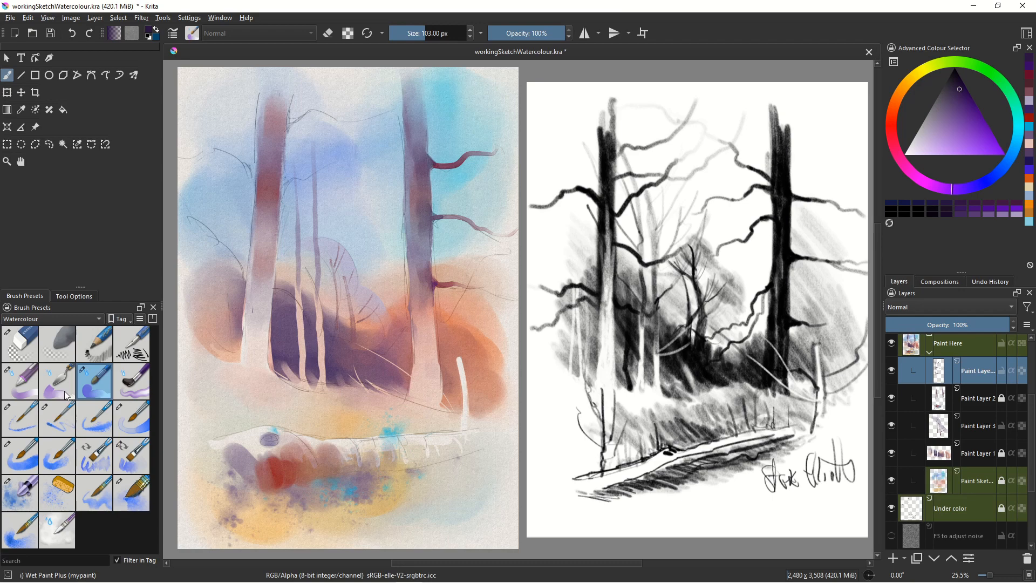
Paint two dark violet branches from the right trunk toward the left trunk with WaterC Basic Round-Fringe 02, darkening their bases
{"action": "left_click", "coordinate": [127, 429]}
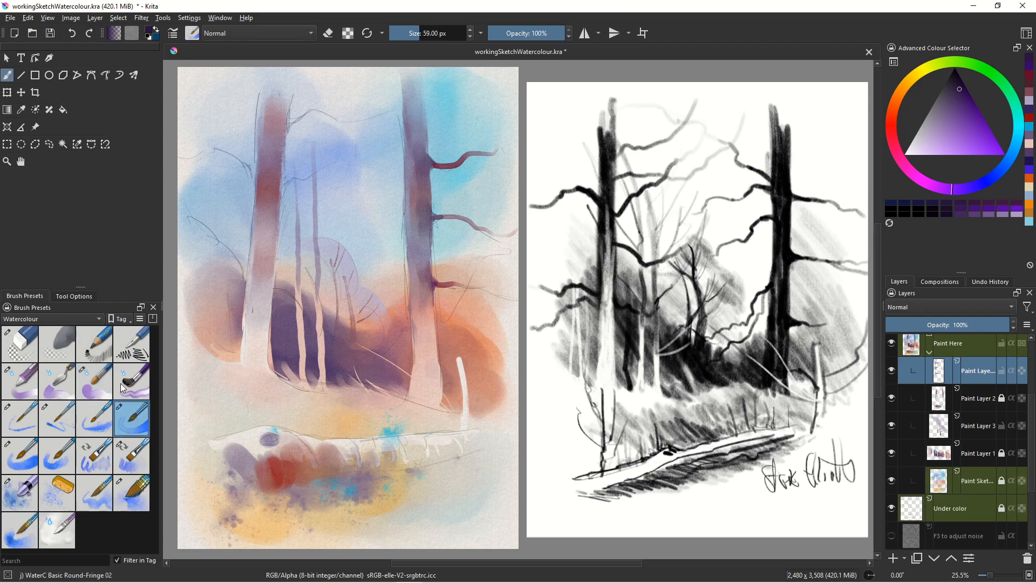
{"action": "left_click_drag", "start_coordinate": [403, 154], "coordinate": [332, 109]}
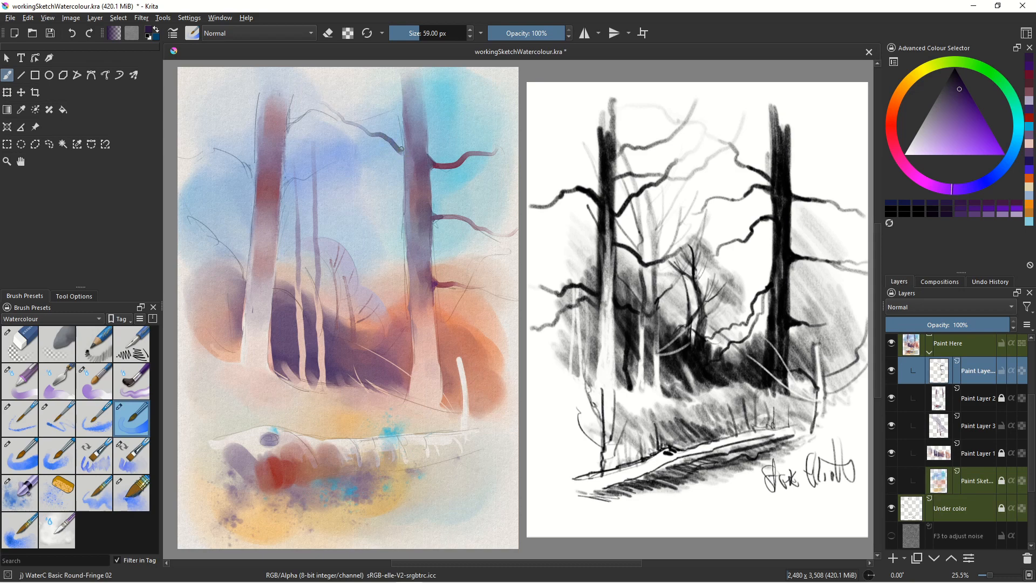
{"action": "mouse_move", "coordinate": [399, 147]}
{"action": "left_mouse_down"}
{"action": "mouse_move", "coordinate": [405, 158]}
{"action": "mouse_move", "coordinate": [336, 187]}
{"action": "left_mouse_up"}
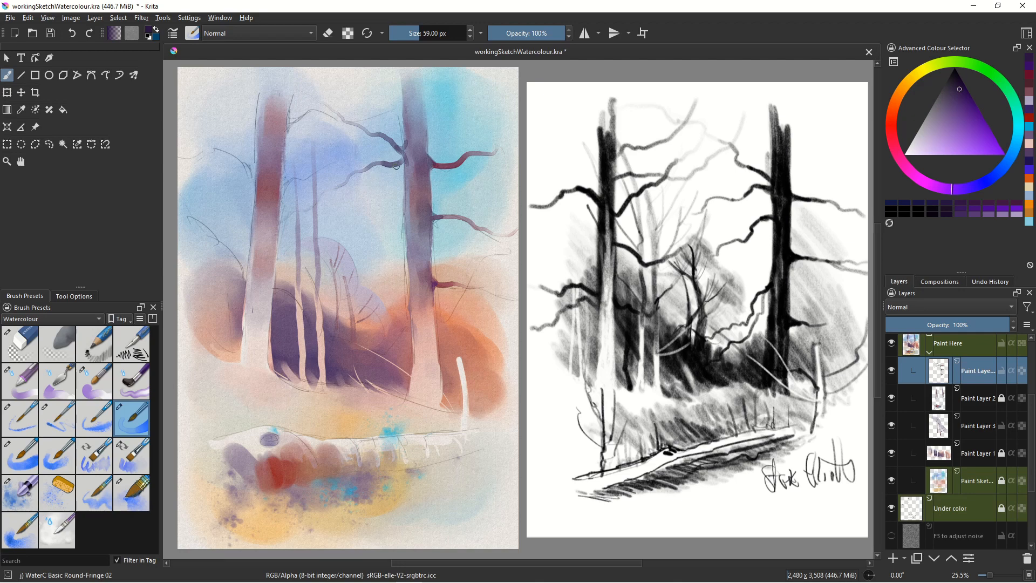
{"action": "left_click", "coordinate": [403, 168]}
{"action": "mouse_move", "coordinate": [404, 159]}
{"action": "left_mouse_down"}
{"action": "mouse_move", "coordinate": [406, 145]}
{"action": "mouse_move", "coordinate": [407, 173]}
{"action": "left_mouse_up"}
Paint a third dark violet branch sloping down from the right trunk's inner side toward the saplings, undoing the unsatisfactory strokes
{"action": "left_click_drag", "start_coordinate": [406, 192], "coordinate": [348, 221]}
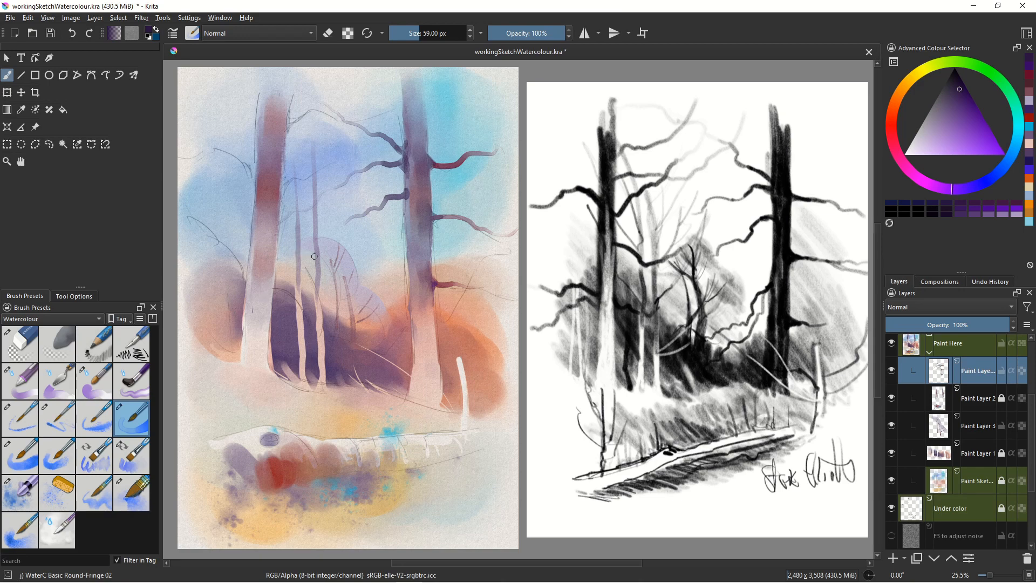
{"action": "key", "text": "ctrl+z"}
{"action": "mouse_move", "coordinate": [408, 183]}
{"action": "left_mouse_down"}
{"action": "mouse_move", "coordinate": [365, 223]}
{"action": "mouse_move", "coordinate": [341, 221]}
{"action": "mouse_move", "coordinate": [309, 268]}
{"action": "left_mouse_up"}
{"action": "key", "text": "ctrl+z"}
{"action": "mouse_move", "coordinate": [409, 201]}
{"action": "left_mouse_down"}
{"action": "mouse_move", "coordinate": [374, 231]}
{"action": "mouse_move", "coordinate": [340, 241]}
{"action": "left_mouse_up"}
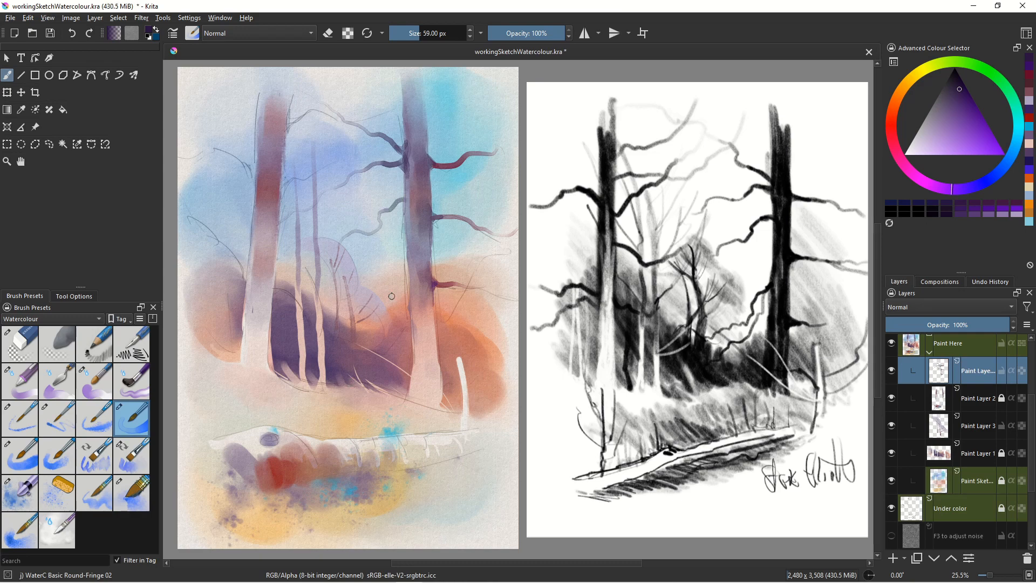
Paint a forked dark violet lower branch from the right trunk's inner side toward the saplings, darkening the inner branch bases along the trunk
{"action": "left_click_drag", "start_coordinate": [412, 266], "coordinate": [361, 317]}
{"action": "left_click_drag", "start_coordinate": [402, 278], "coordinate": [357, 346]}
{"action": "mouse_move", "coordinate": [411, 277]}
{"action": "left_mouse_down"}
{"action": "mouse_move", "coordinate": [415, 291]}
{"action": "mouse_move", "coordinate": [413, 257]}
{"action": "mouse_move", "coordinate": [417, 300]}
{"action": "left_mouse_up"}
{"action": "left_click_drag", "start_coordinate": [410, 188], "coordinate": [406, 226]}
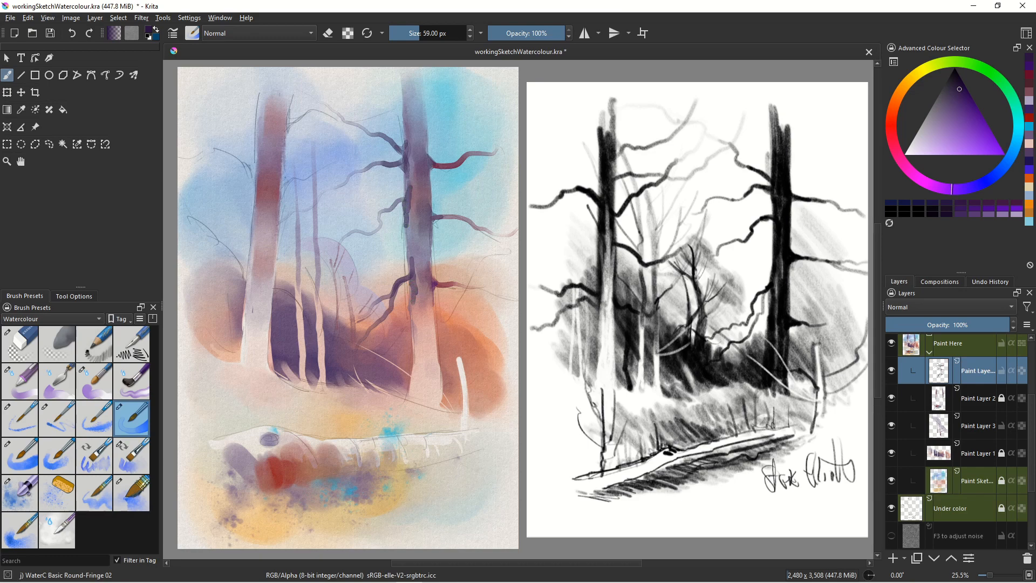
Blend the dark bases of the inner branches down into the right trunk with i) Wet Paint Plus, reducing the brush to 73 px
{"action": "left_click", "coordinate": [96, 380]}
{"action": "left_click_drag", "start_coordinate": [410, 181], "coordinate": [411, 199]}
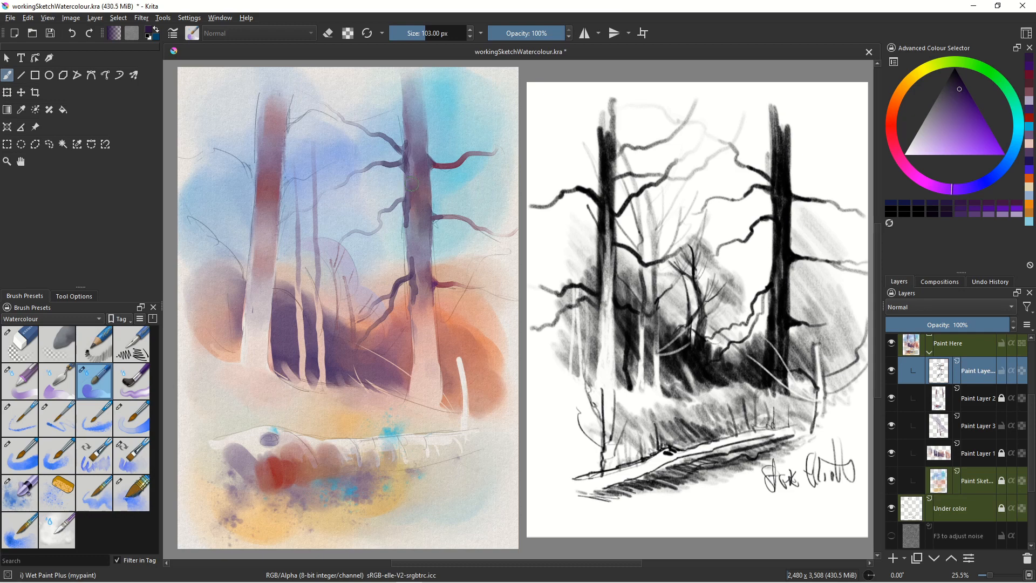
{"action": "key", "text": "bracketleft"}
{"action": "key", "text": "bracketleft"}
{"action": "key", "text": "bracketleft"}
{"action": "left_click_drag", "start_coordinate": [411, 248], "coordinate": [422, 353]}
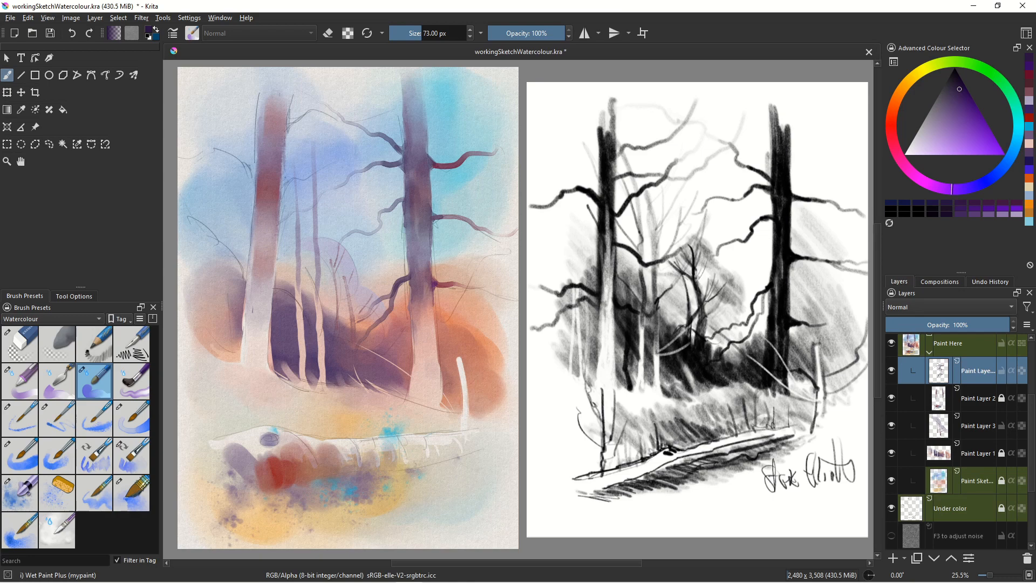
Paint the two uppermost dark violet branches on the left trunk's inner side with WaterC Basic Round-Fringe 02 at 41 px, darkening their bases
{"action": "left_click", "coordinate": [131, 418]}
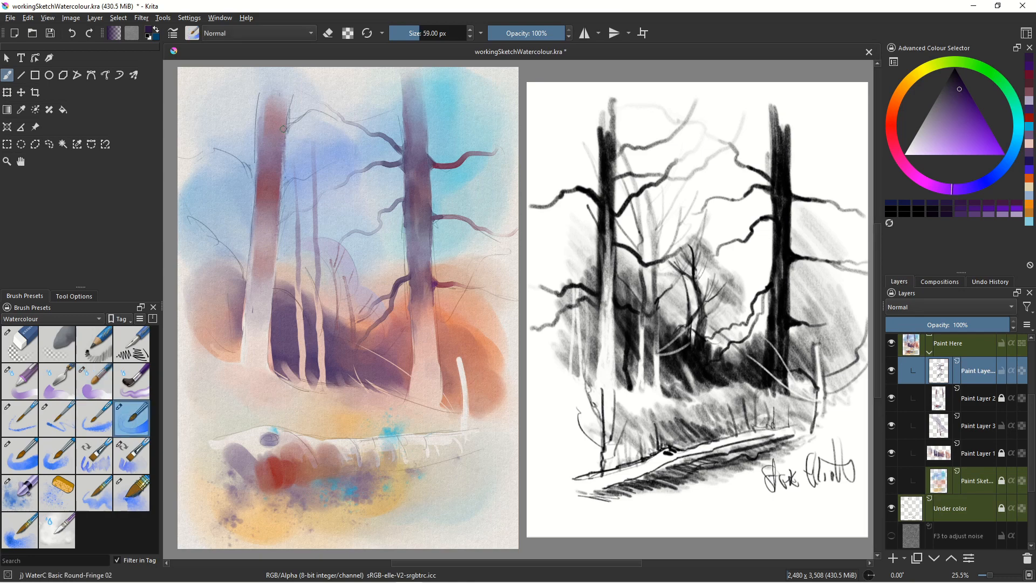
{"action": "key", "text": "bracketleft"}
{"action": "key", "text": "bracketleft"}
{"action": "key", "text": "bracketleft"}
{"action": "key", "text": "bracketleft"}
{"action": "key", "text": "bracketleft"}
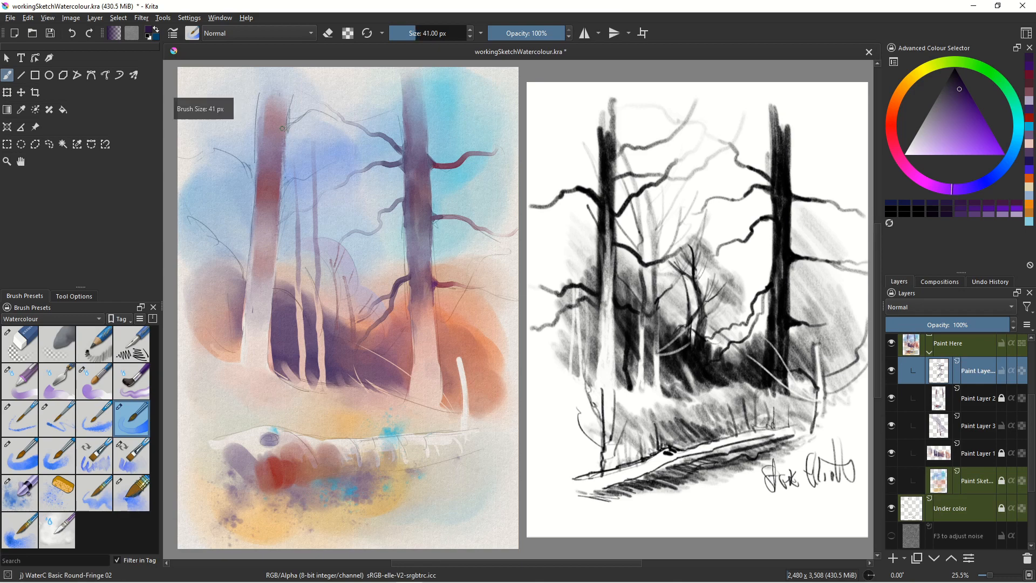
{"action": "left_click_drag", "start_coordinate": [285, 128], "coordinate": [368, 69]}
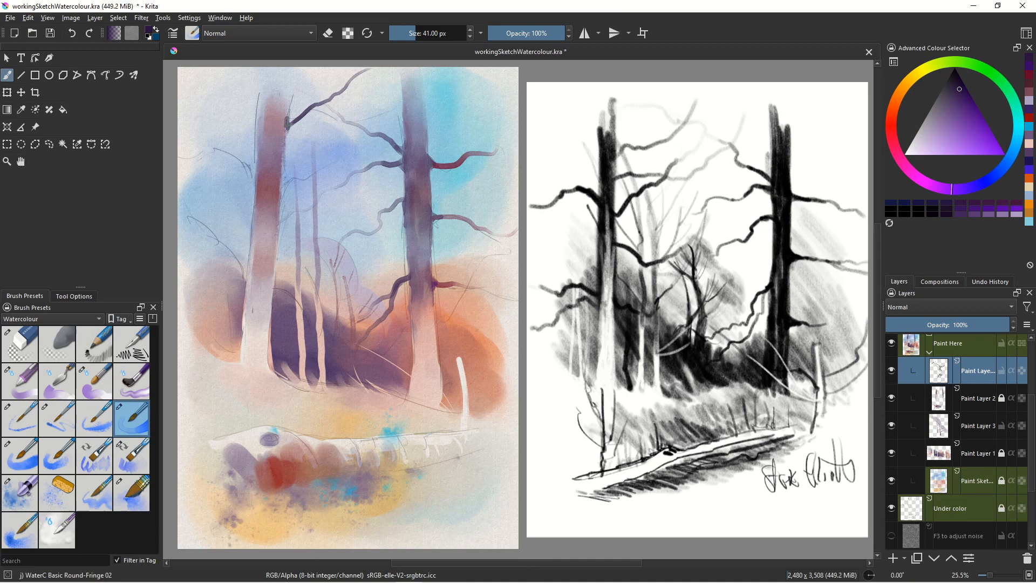
{"action": "mouse_move", "coordinate": [285, 128]}
{"action": "left_mouse_down"}
{"action": "mouse_move", "coordinate": [285, 144]}
{"action": "mouse_move", "coordinate": [304, 152]}
{"action": "mouse_move", "coordinate": [352, 144]}
{"action": "mouse_move", "coordinate": [291, 152]}
{"action": "mouse_move", "coordinate": [281, 181]}
{"action": "left_mouse_up"}
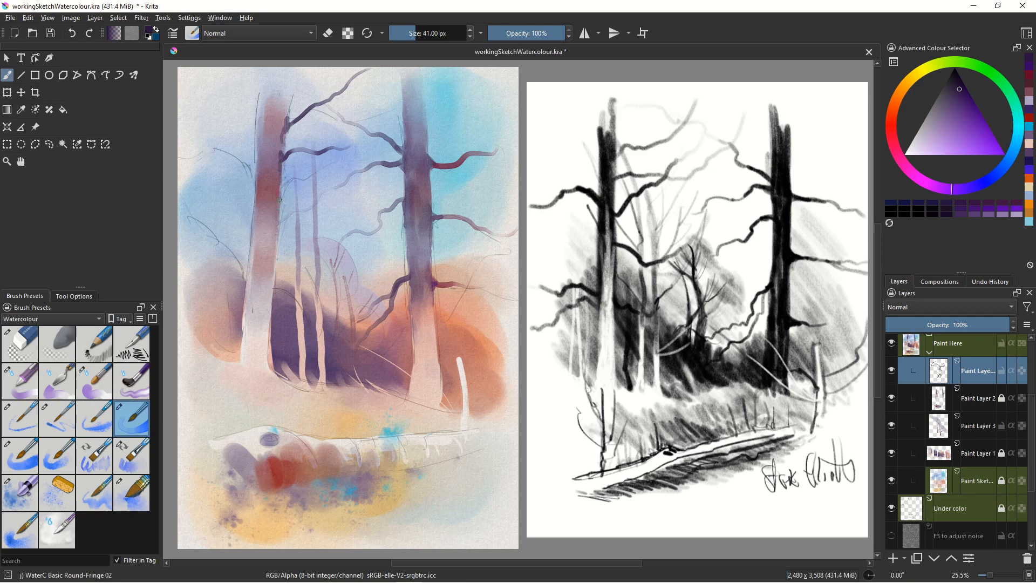
Paint two lower dark violet branches from the left trunk's inner side across the saplings, with dark strokes at their bases
{"action": "mouse_move", "coordinate": [286, 186]}
{"action": "left_mouse_down"}
{"action": "mouse_move", "coordinate": [349, 134]}
{"action": "mouse_move", "coordinate": [377, 92]}
{"action": "left_mouse_up"}
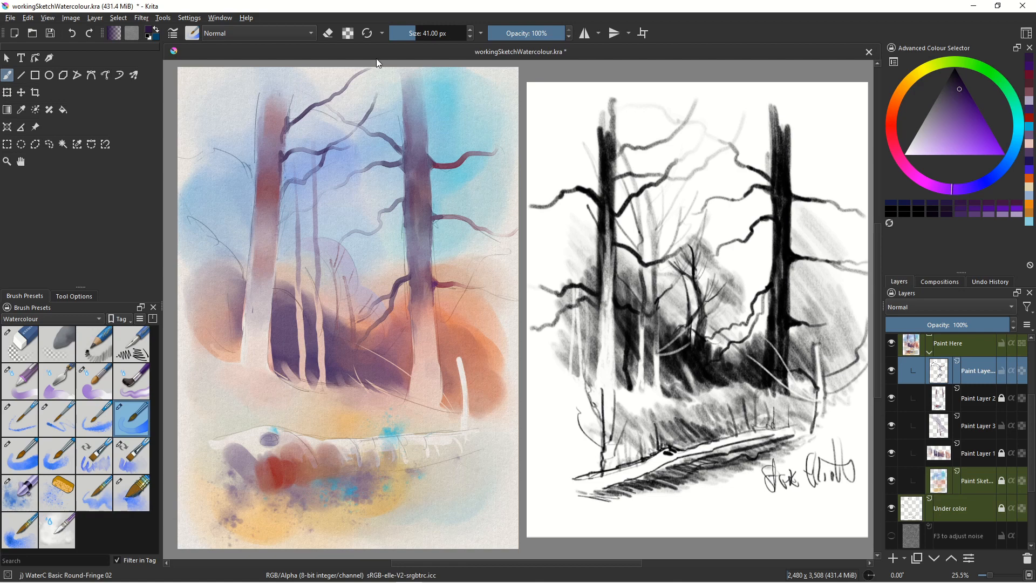
{"action": "left_click_drag", "start_coordinate": [292, 181], "coordinate": [277, 198]}
{"action": "mouse_move", "coordinate": [279, 221]}
{"action": "left_mouse_down"}
{"action": "mouse_move", "coordinate": [319, 227]}
{"action": "mouse_move", "coordinate": [289, 222]}
{"action": "mouse_move", "coordinate": [274, 254]}
{"action": "left_mouse_up"}
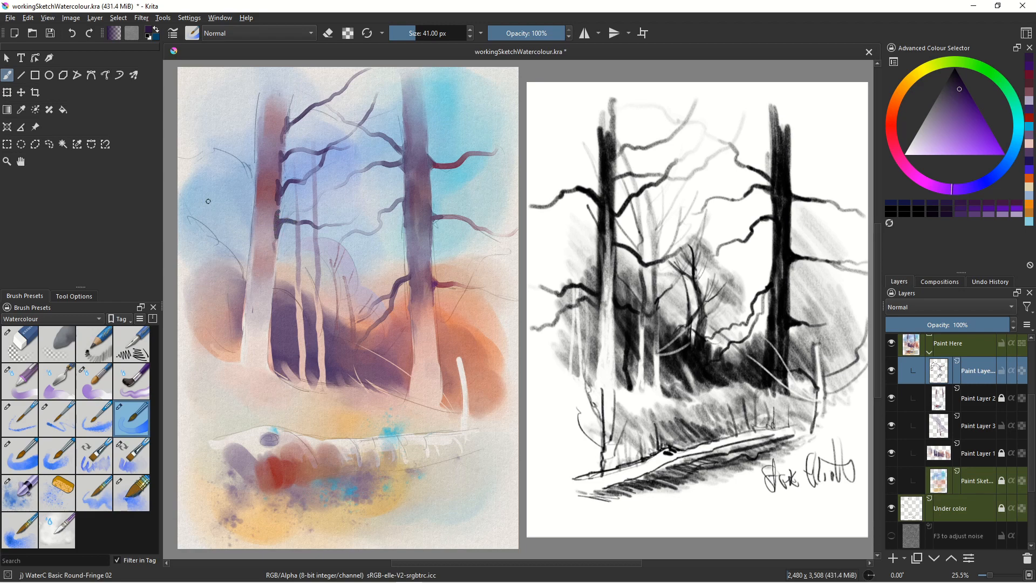
Paint three dark violet branches on the left trunk's outer side and darken the base of the lower pair
{"action": "left_click_drag", "start_coordinate": [253, 171], "coordinate": [201, 157]}
{"action": "left_click_drag", "start_coordinate": [245, 278], "coordinate": [185, 202]}
{"action": "left_click_drag", "start_coordinate": [242, 275], "coordinate": [181, 257]}
{"action": "mouse_move", "coordinate": [248, 284]}
{"action": "left_mouse_down"}
{"action": "mouse_move", "coordinate": [247, 297]}
{"action": "mouse_move", "coordinate": [254, 246]}
{"action": "left_mouse_up"}
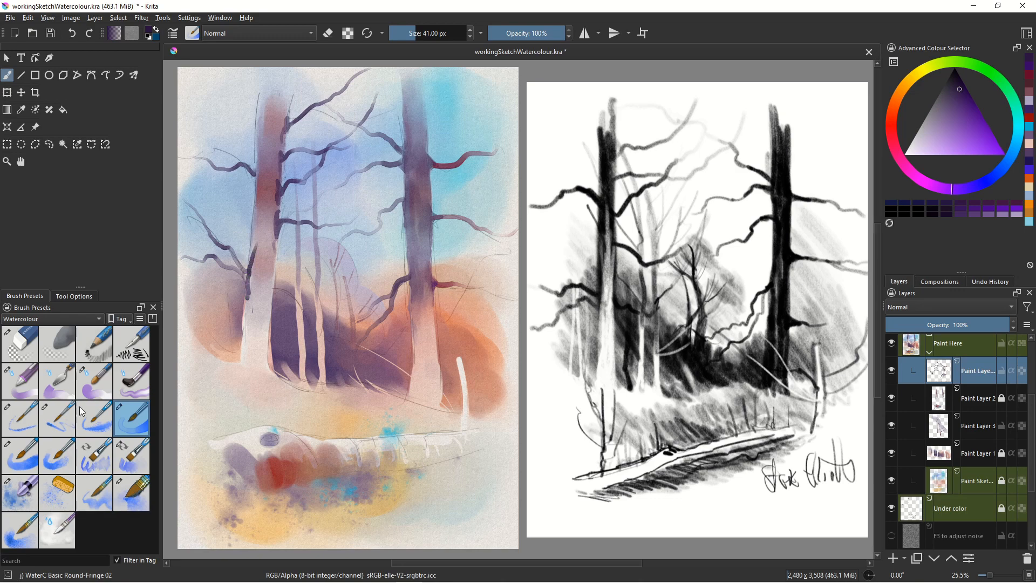
Blend the outer branch bases into the left trunk with i) Wet Paint Plus, reducing the brush to 47 px
{"action": "left_click", "coordinate": [94, 381]}
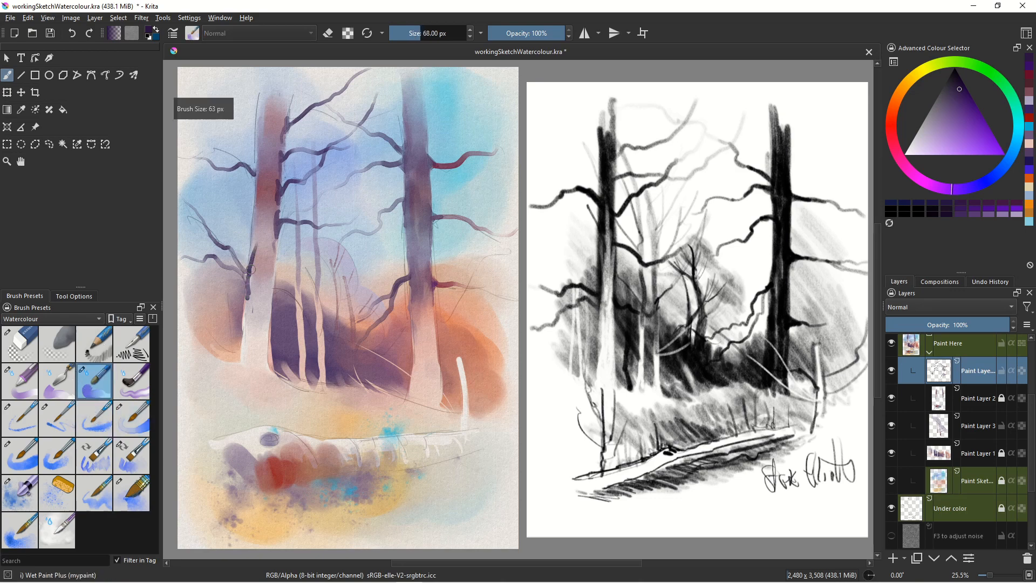
{"action": "left_click_drag", "start_coordinate": [257, 241], "coordinate": [247, 318]}
{"action": "key", "text": "bracketleft"}
{"action": "key", "text": "bracketleft"}
{"action": "key", "text": "bracketleft"}
{"action": "left_click_drag", "start_coordinate": [257, 254], "coordinate": [254, 275]}
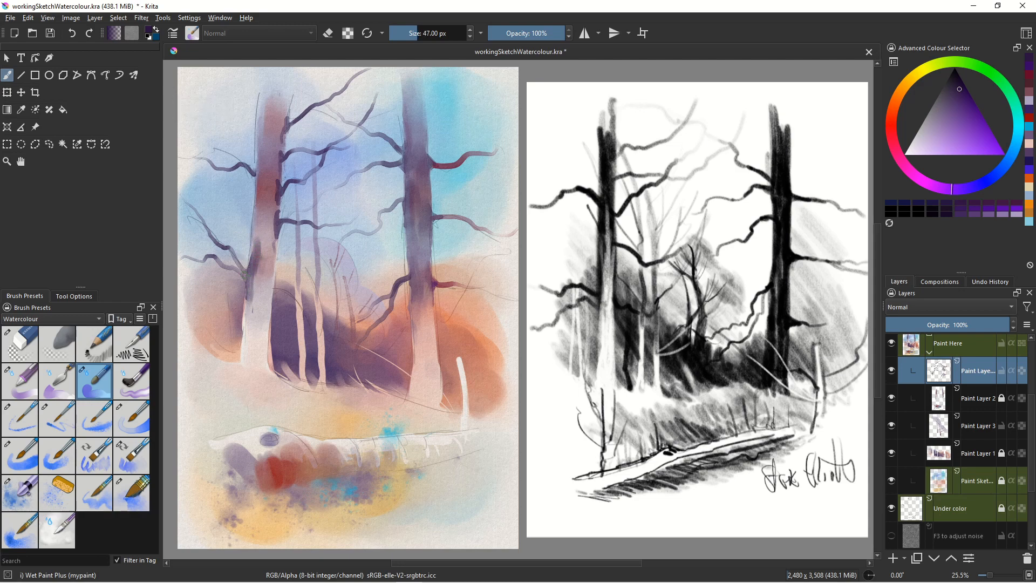
Erase excess violet from the middle of the left trunk with a) Eraser Circle and soften its branch bases with i) Wet Paint Plus at 63 px
{"action": "key", "text": "bracketright"}
{"action": "key", "text": "bracketright"}
{"action": "key", "text": "bracketright"}
{"action": "key", "text": "bracketright"}
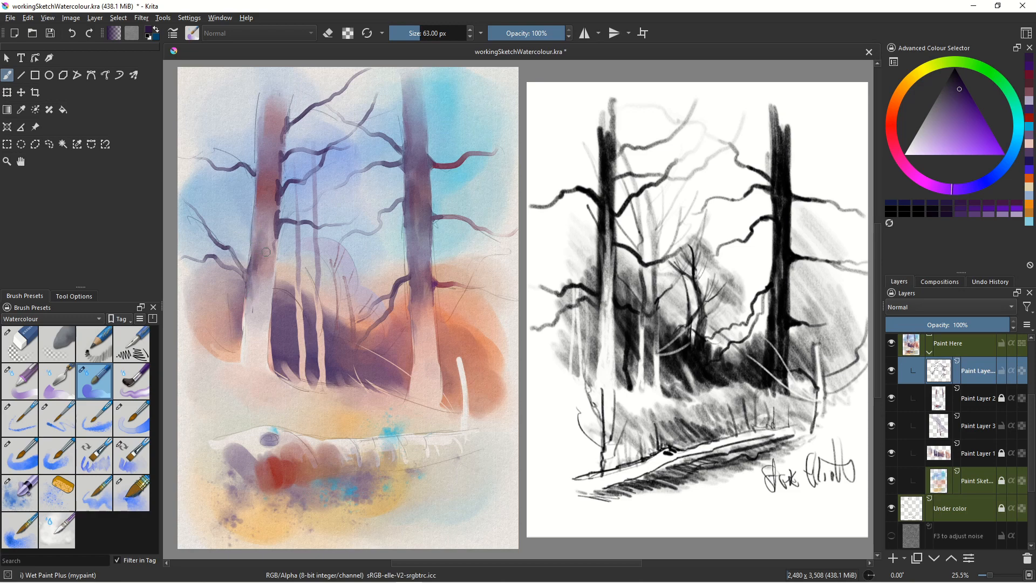
{"action": "left_click", "coordinate": [21, 343]}
{"action": "mouse_move", "coordinate": [257, 241]}
{"action": "left_mouse_down"}
{"action": "mouse_move", "coordinate": [264, 216]}
{"action": "mouse_move", "coordinate": [259, 273]}
{"action": "left_mouse_up"}
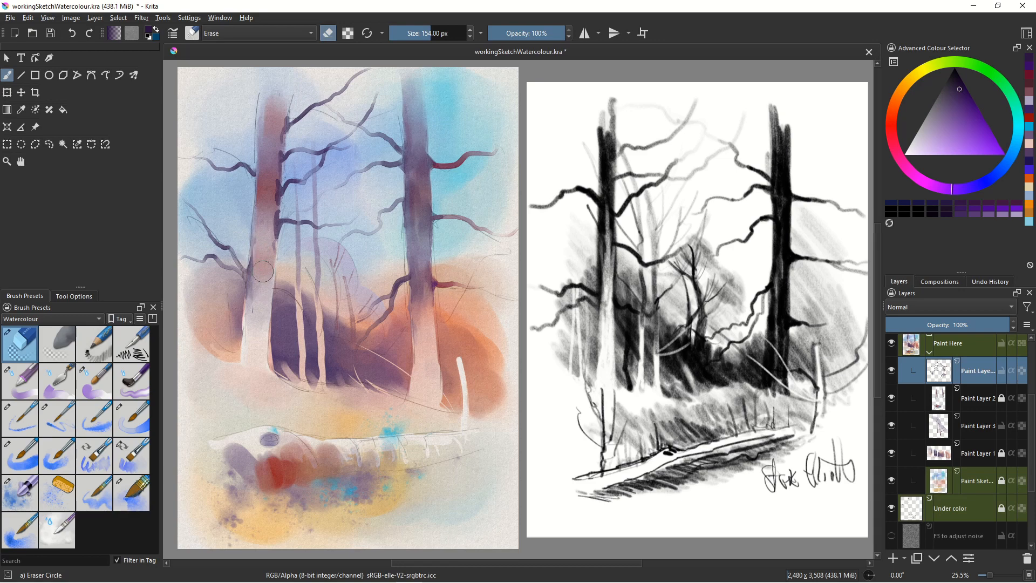
{"action": "left_click", "coordinate": [88, 393]}
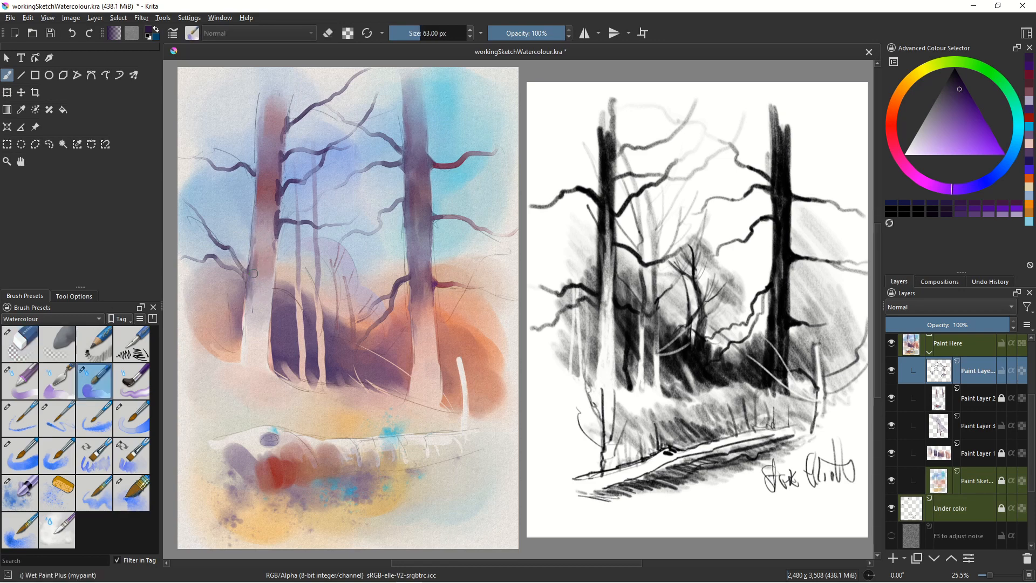
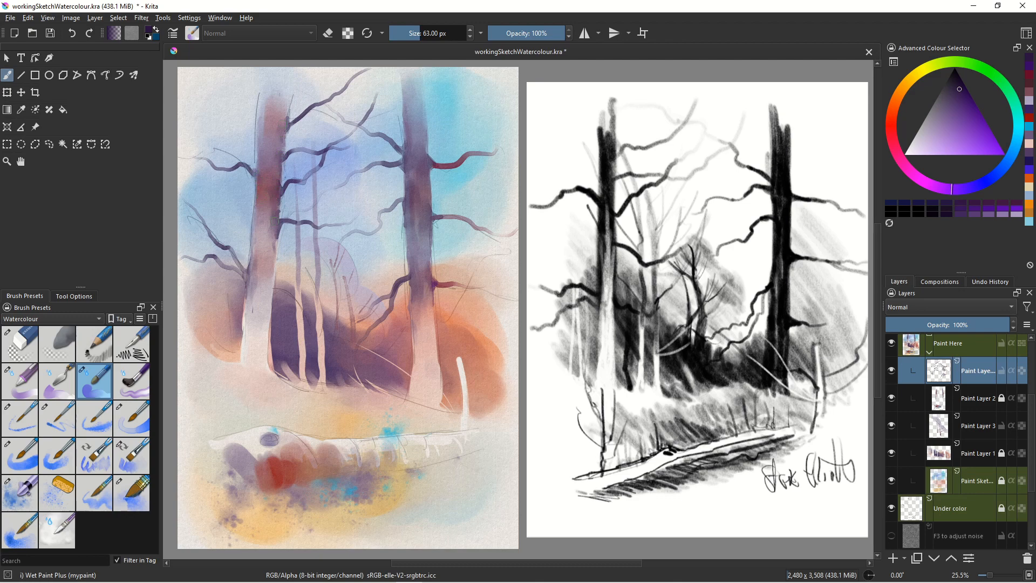
Add dark bark marks to the lower left trunk and the fallen log with i) Wet Smear and j) WaterC Basic Lines-Wet
{"action": "left_click_drag", "start_coordinate": [270, 264], "coordinate": [262, 321]}
{"action": "left_click_drag", "start_coordinate": [305, 447], "coordinate": [319, 472]}
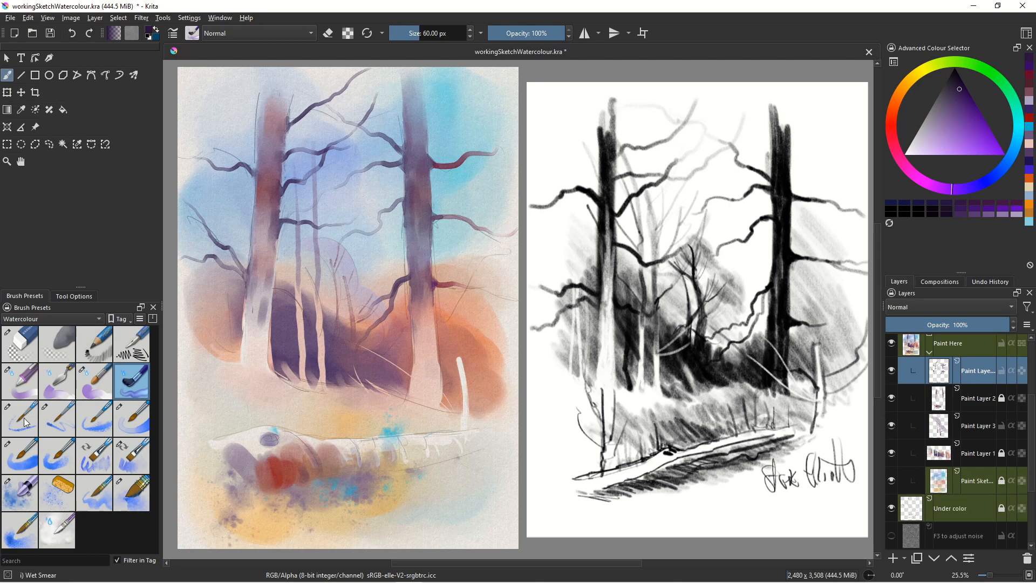
{"action": "left_click", "coordinate": [55, 422]}
{"action": "left_click_drag", "start_coordinate": [301, 443], "coordinate": [313, 472]}
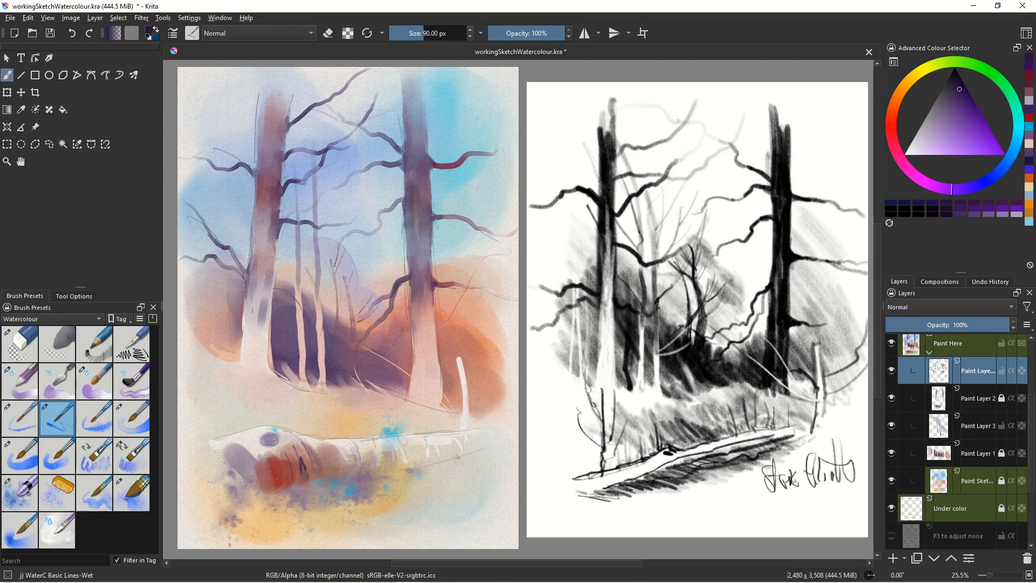
{"action": "left_click_drag", "start_coordinate": [269, 457], "coordinate": [273, 484]}
{"action": "left_click_drag", "start_coordinate": [269, 437], "coordinate": [271, 438]}
Wash golden yellow over the ground above and below the fallen log with i) Wet Paint Plus enlarged to 342 px
{"action": "left_click", "coordinate": [915, 69]}
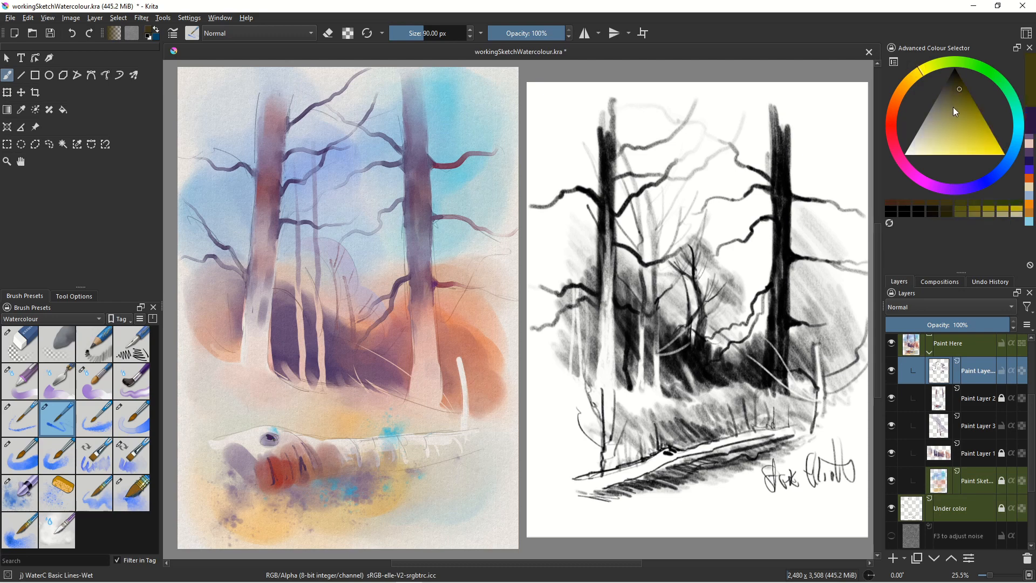
{"action": "left_click", "coordinate": [960, 112]}
{"action": "left_click", "coordinate": [907, 83]}
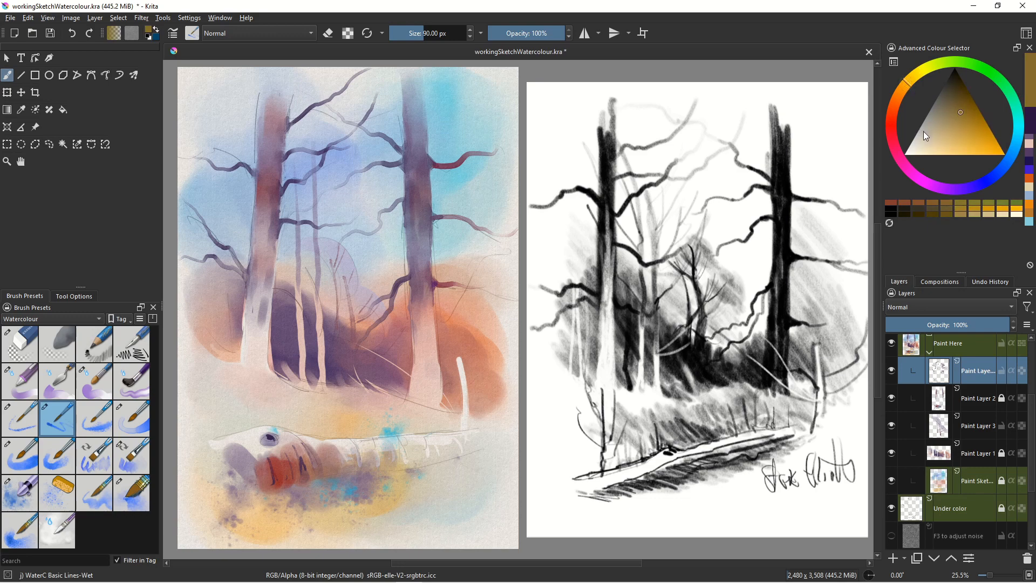
{"action": "left_click", "coordinate": [992, 141]}
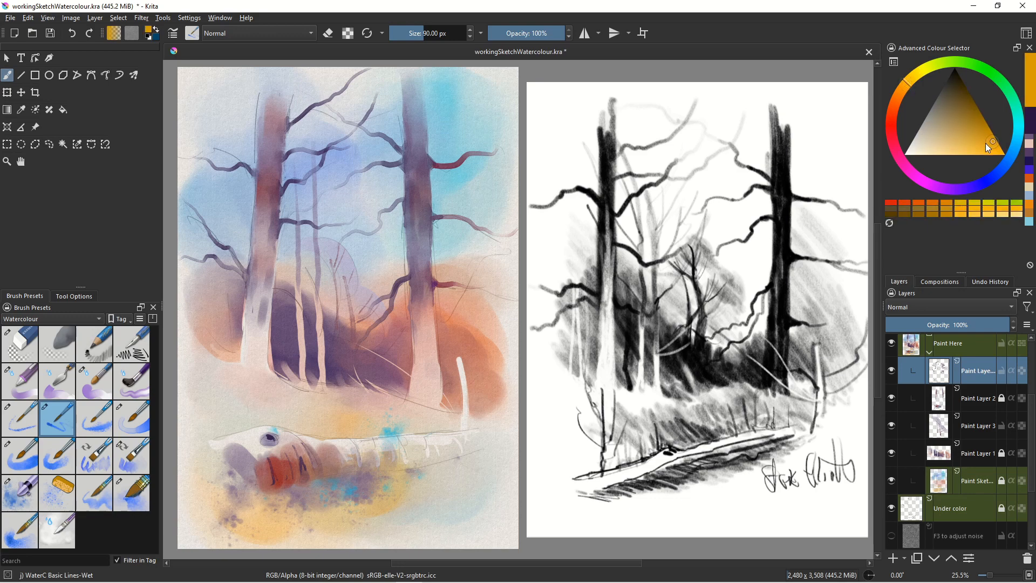
{"action": "left_click", "coordinate": [92, 398]}
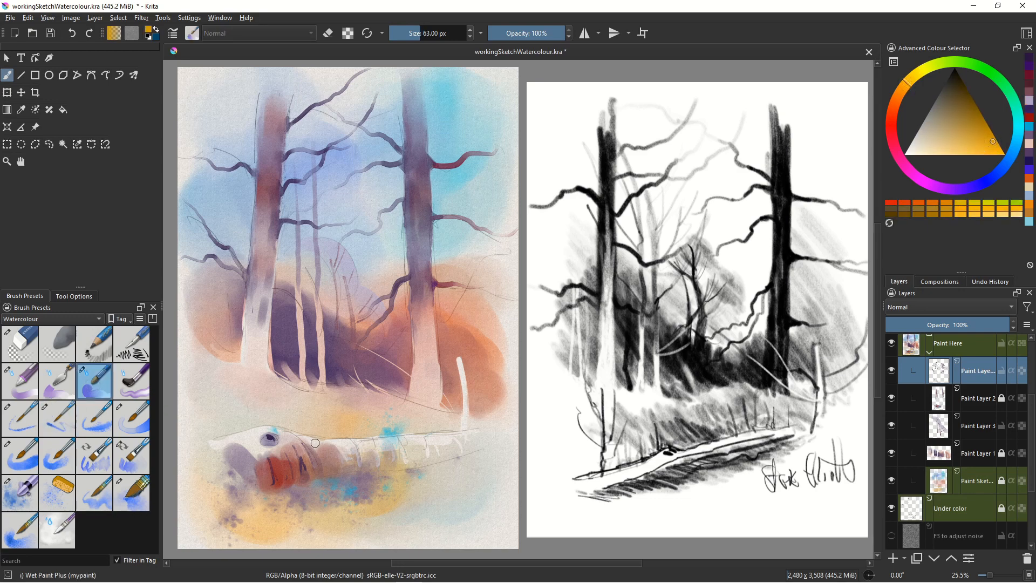
{"action": "key", "text": "bracketright"}
{"action": "key", "text": "bracketright"}
{"action": "key", "text": "bracketright"}
{"action": "key", "text": "bracketright"}
{"action": "key", "text": "bracketright"}
{"action": "key", "text": "bracketright"}
{"action": "key", "text": "bracketright"}
{"action": "key", "text": "bracketright"}
{"action": "key", "text": "bracketright"}
{"action": "key", "text": "bracketright"}
{"action": "key", "text": "bracketright"}
{"action": "key", "text": "bracketright"}
{"action": "key", "text": "bracketright"}
{"action": "key", "text": "bracketright"}
{"action": "key", "text": "bracketright"}
{"action": "key", "text": "bracketright"}
{"action": "key", "text": "bracketright"}
{"action": "key", "text": "bracketright"}
{"action": "key", "text": "bracketright"}
{"action": "key", "text": "bracketright"}
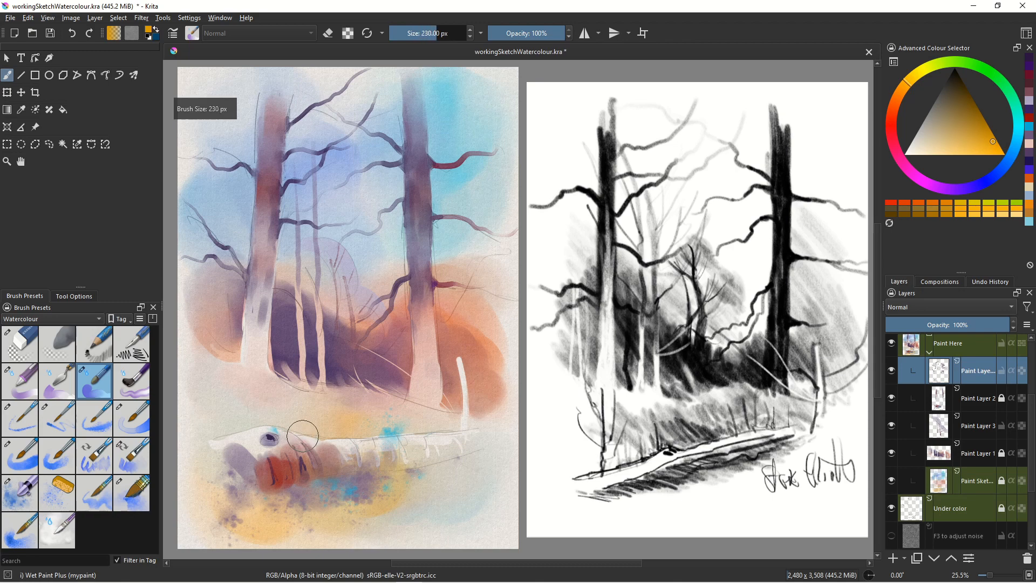
{"action": "left_click_drag", "start_coordinate": [304, 433], "coordinate": [398, 435]}
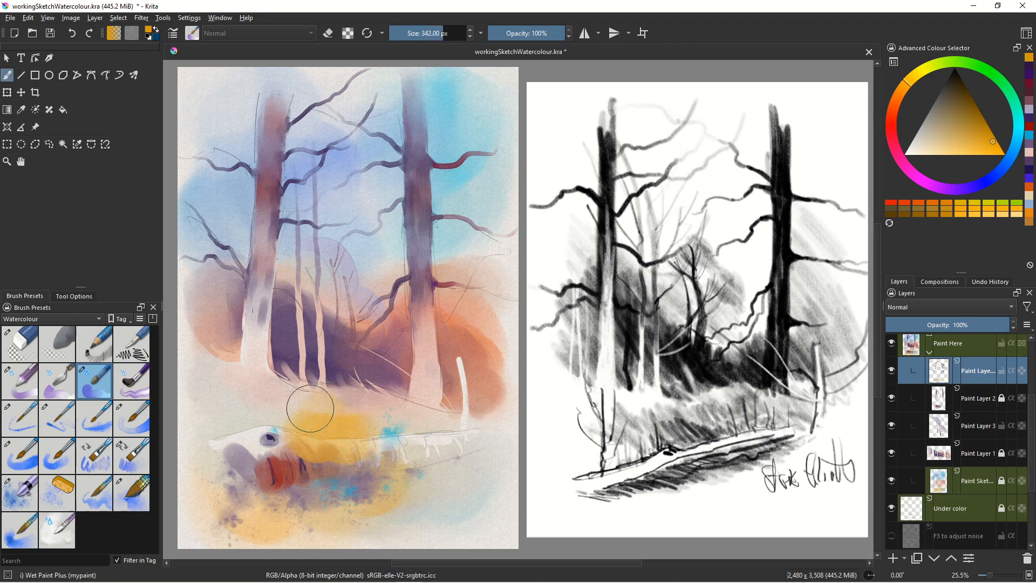
{"action": "mouse_move", "coordinate": [242, 380]}
{"action": "left_mouse_down"}
{"action": "mouse_move", "coordinate": [255, 355]}
{"action": "mouse_move", "coordinate": [297, 417]}
{"action": "mouse_move", "coordinate": [277, 402]}
{"action": "mouse_move", "coordinate": [398, 430]}
{"action": "left_mouse_up"}
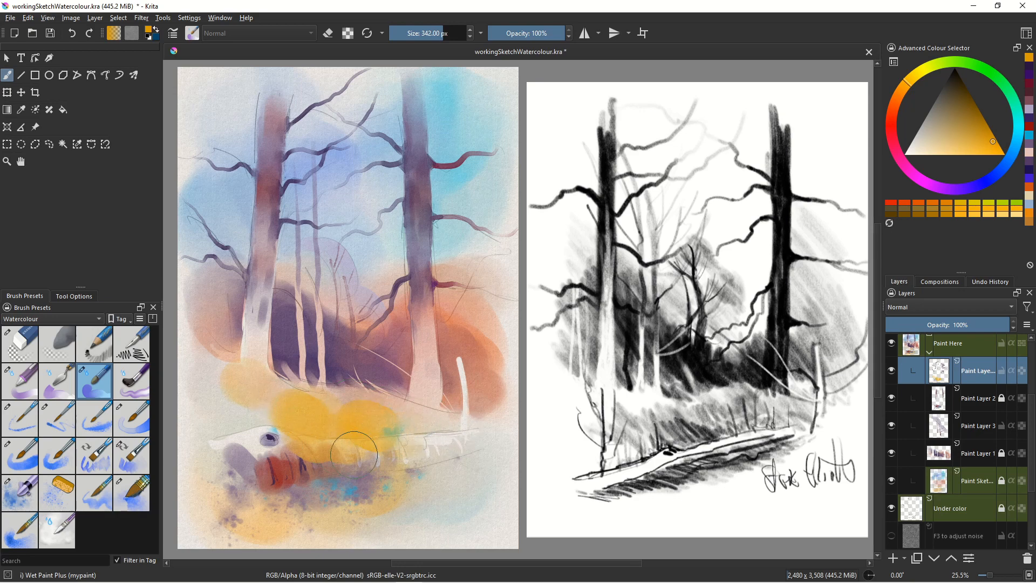
{"action": "mouse_move", "coordinate": [409, 469]}
{"action": "left_mouse_down"}
{"action": "mouse_move", "coordinate": [477, 462]}
{"action": "mouse_move", "coordinate": [412, 436]}
{"action": "mouse_move", "coordinate": [464, 487]}
{"action": "mouse_move", "coordinate": [393, 486]}
{"action": "mouse_move", "coordinate": [366, 499]}
{"action": "left_mouse_up"}
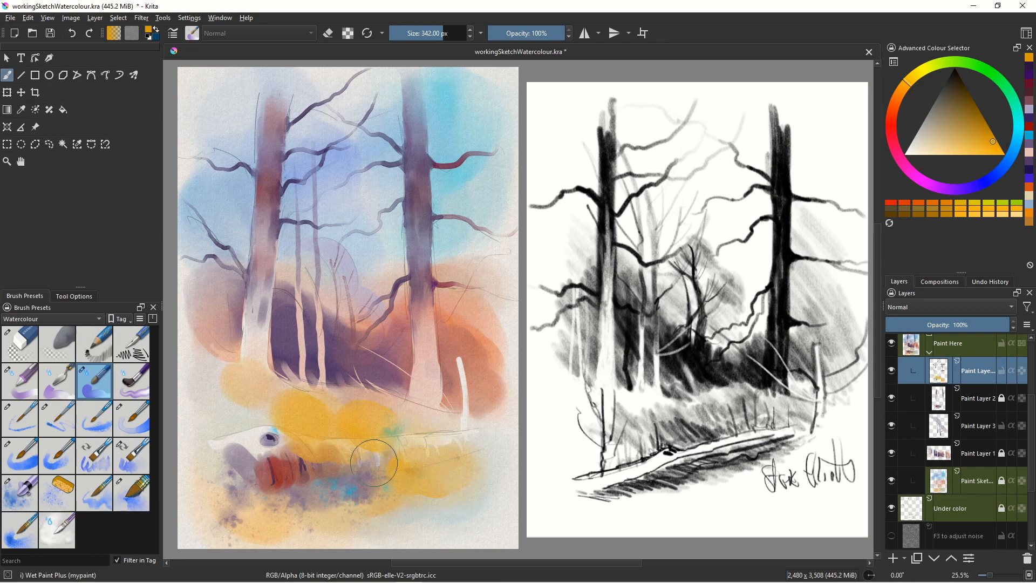
Erase the yellow wash from the fallen log and its stubs with a) Eraser Circle reduced to 96 px, undoing the first attempts
{"action": "left_click", "coordinate": [20, 344]}
{"action": "mouse_move", "coordinate": [313, 436]}
{"action": "left_mouse_down"}
{"action": "mouse_move", "coordinate": [388, 449]}
{"action": "mouse_move", "coordinate": [349, 450]}
{"action": "mouse_move", "coordinate": [410, 438]}
{"action": "mouse_move", "coordinate": [288, 438]}
{"action": "mouse_move", "coordinate": [308, 452]}
{"action": "mouse_move", "coordinate": [327, 454]}
{"action": "mouse_move", "coordinate": [316, 447]}
{"action": "mouse_move", "coordinate": [326, 444]}
{"action": "mouse_move", "coordinate": [314, 455]}
{"action": "mouse_move", "coordinate": [290, 440]}
{"action": "mouse_move", "coordinate": [357, 443]}
{"action": "mouse_move", "coordinate": [295, 444]}
{"action": "mouse_move", "coordinate": [336, 453]}
{"action": "mouse_move", "coordinate": [276, 431]}
{"action": "mouse_move", "coordinate": [305, 446]}
{"action": "mouse_move", "coordinate": [296, 451]}
{"action": "mouse_move", "coordinate": [363, 453]}
{"action": "mouse_move", "coordinate": [346, 449]}
{"action": "mouse_move", "coordinate": [355, 463]}
{"action": "mouse_move", "coordinate": [345, 469]}
{"action": "mouse_move", "coordinate": [310, 457]}
{"action": "mouse_move", "coordinate": [402, 461]}
{"action": "left_mouse_up"}
{"action": "key", "text": "ctrl+z"}
{"action": "key", "text": "ctrl+z"}
{"action": "key", "text": "bracketleft"}
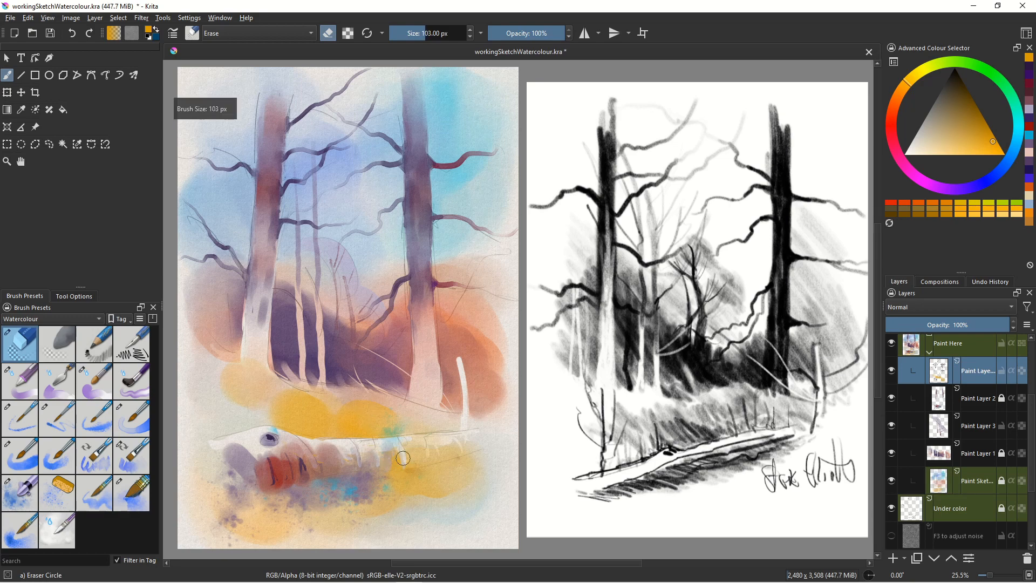
{"action": "key", "text": "bracketleft"}
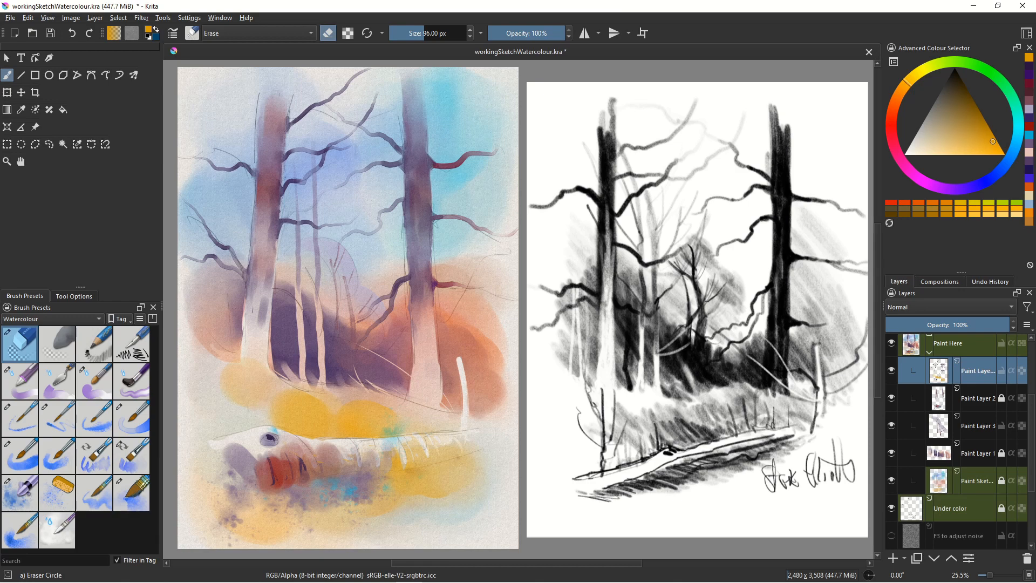
Paint a dark blue wash over the yellow ground along the fallen log's upper edge with i) Wet Paint Plus at 342 px
{"action": "left_click_drag", "start_coordinate": [956, 182], "coordinate": [980, 173]}
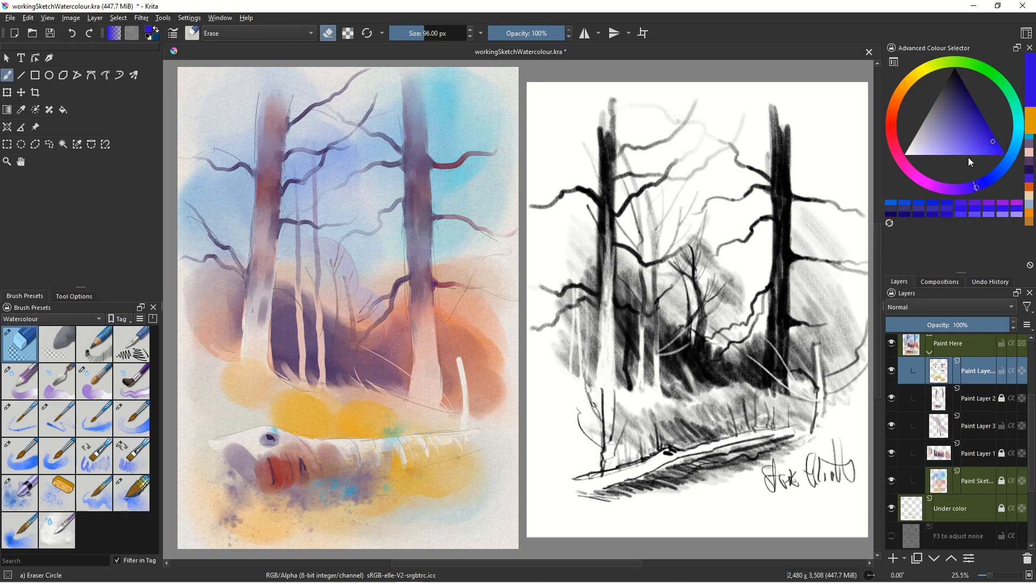
{"action": "left_click", "coordinate": [957, 97]}
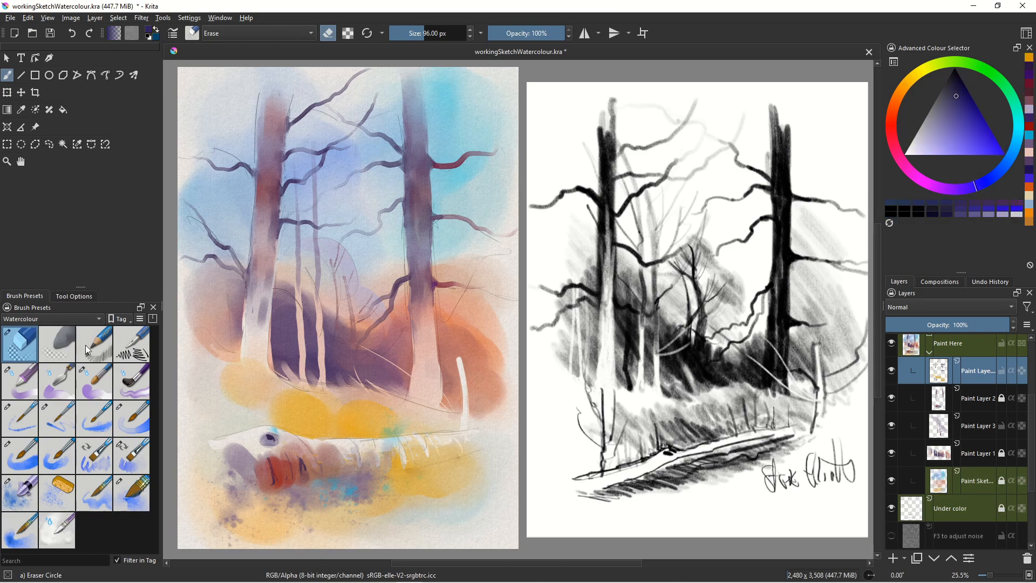
{"action": "left_click", "coordinate": [90, 385]}
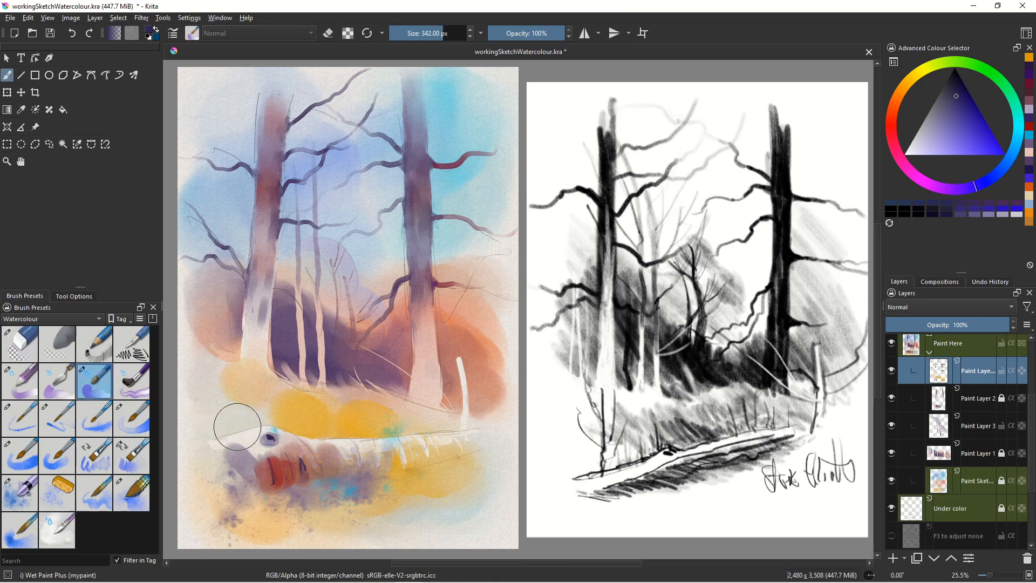
{"action": "left_click_drag", "start_coordinate": [259, 422], "coordinate": [366, 442]}
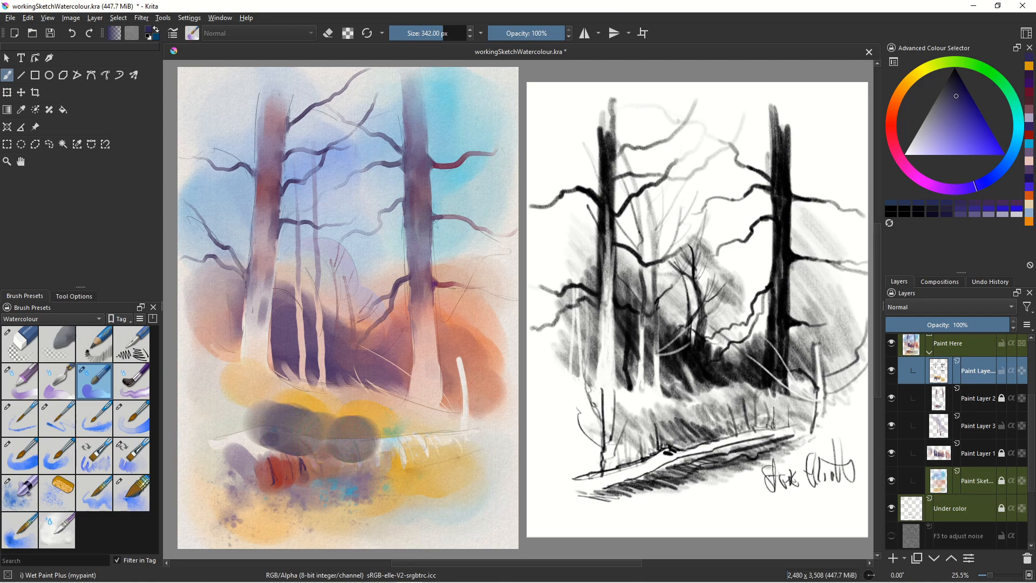
Add a dark brown dab over the dark wash above the log and try a bright orange stroke there, undoing the unsatisfactory strokes
{"action": "left_click_drag", "start_coordinate": [905, 92], "coordinate": [894, 104]}
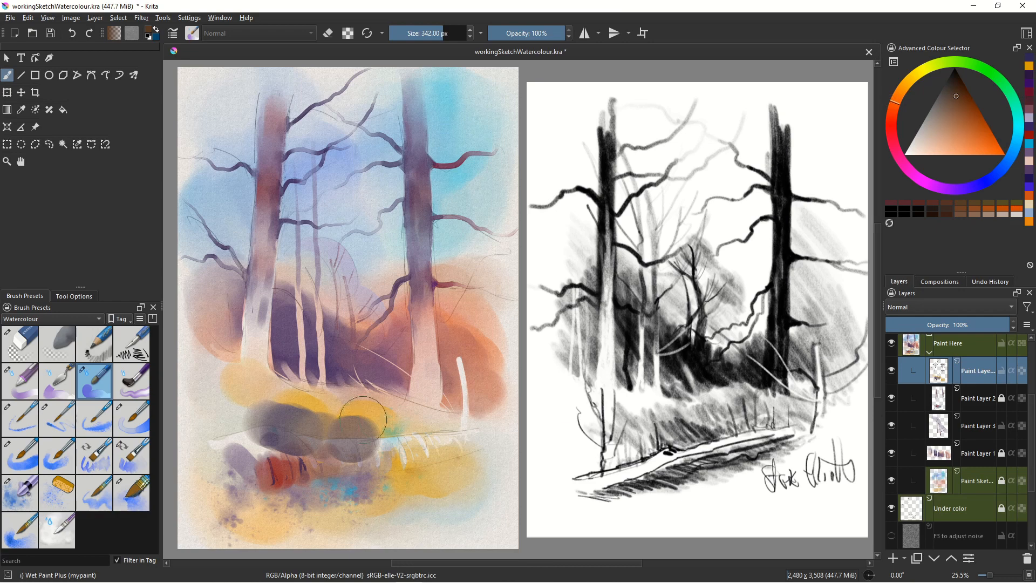
{"action": "left_click", "coordinate": [986, 144]}
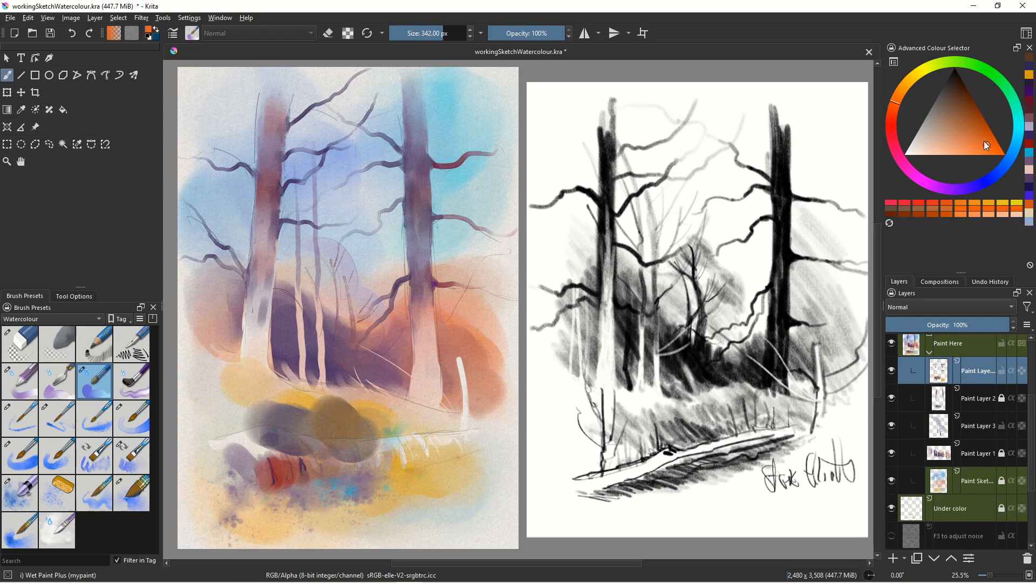
{"action": "mouse_move", "coordinate": [327, 406]}
{"action": "left_mouse_down"}
{"action": "mouse_move", "coordinate": [335, 429]}
{"action": "mouse_move", "coordinate": [375, 431]}
{"action": "mouse_move", "coordinate": [316, 408]}
{"action": "mouse_move", "coordinate": [292, 425]}
{"action": "left_mouse_up"}
{"action": "key", "text": "ctrl+z"}
{"action": "key", "text": "ctrl+z"}
{"action": "key", "text": "ctrl+z"}
{"action": "key", "text": "ctrl+z"}
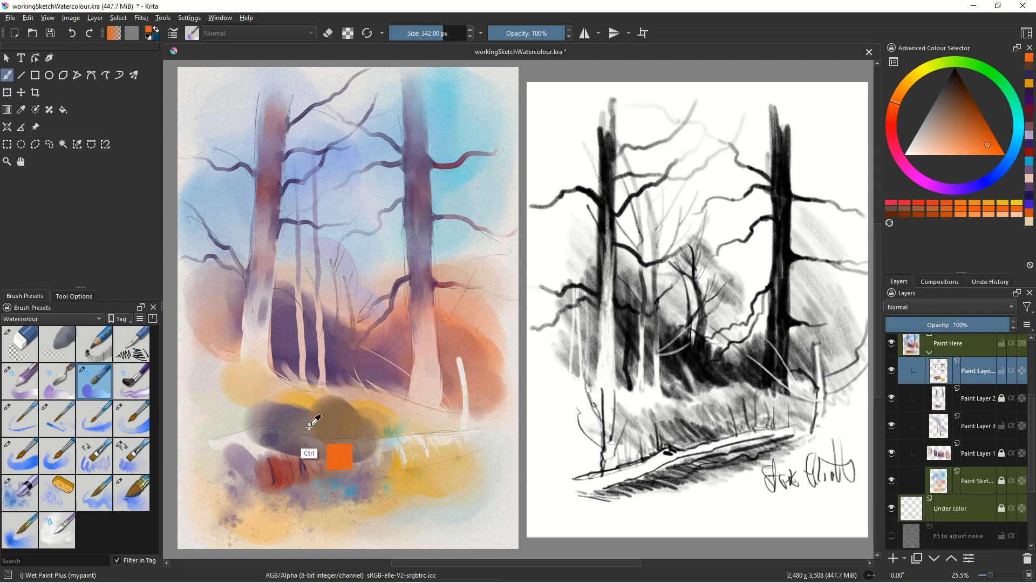
Add an orange dab over the dark wash above the log, and erase the overlapping wash from the log with a) Eraser Circle at 96 px
{"action": "mouse_move", "coordinate": [328, 430]}
{"action": "left_mouse_down"}
{"action": "mouse_move", "coordinate": [318, 431]}
{"action": "mouse_move", "coordinate": [342, 433]}
{"action": "left_mouse_up"}
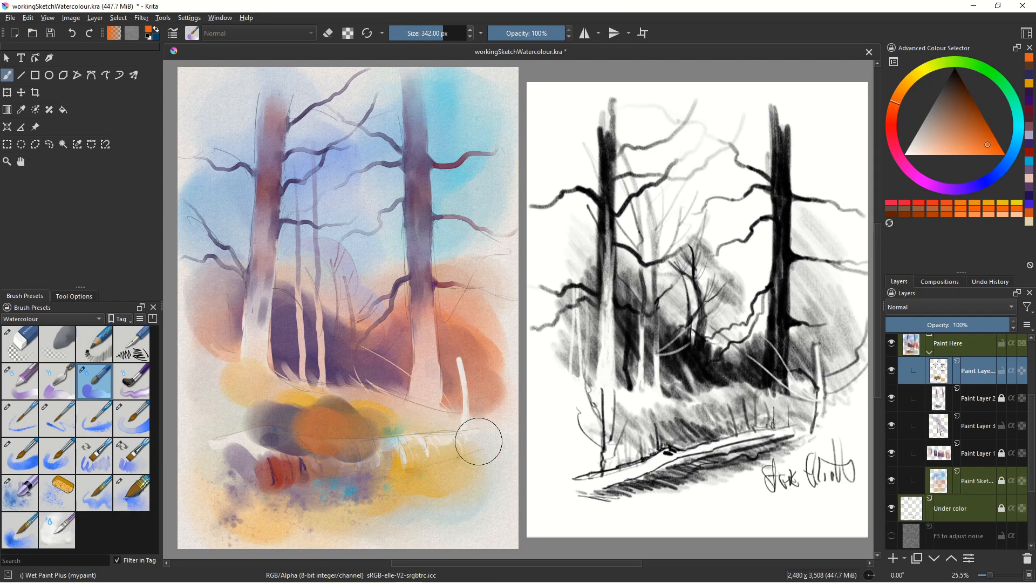
{"action": "left_click", "coordinate": [25, 346]}
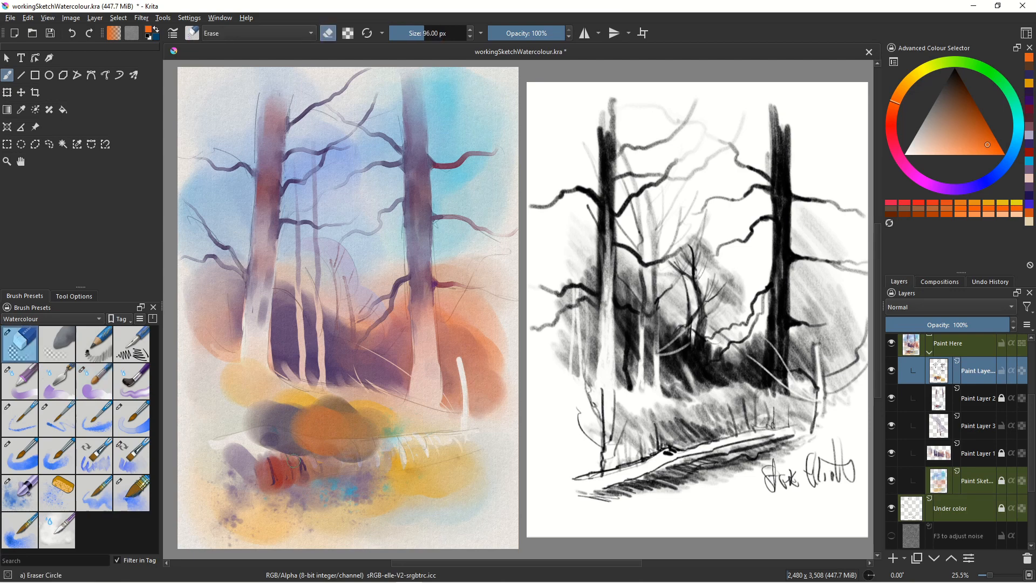
{"action": "mouse_move", "coordinate": [257, 435]}
{"action": "left_mouse_down"}
{"action": "mouse_move", "coordinate": [348, 444]}
{"action": "mouse_move", "coordinate": [263, 437]}
{"action": "mouse_move", "coordinate": [311, 452]}
{"action": "mouse_move", "coordinate": [274, 450]}
{"action": "mouse_move", "coordinate": [288, 452]}
{"action": "mouse_move", "coordinate": [414, 437]}
{"action": "mouse_move", "coordinate": [332, 456]}
{"action": "mouse_move", "coordinate": [364, 464]}
{"action": "mouse_move", "coordinate": [381, 448]}
{"action": "left_mouse_up"}
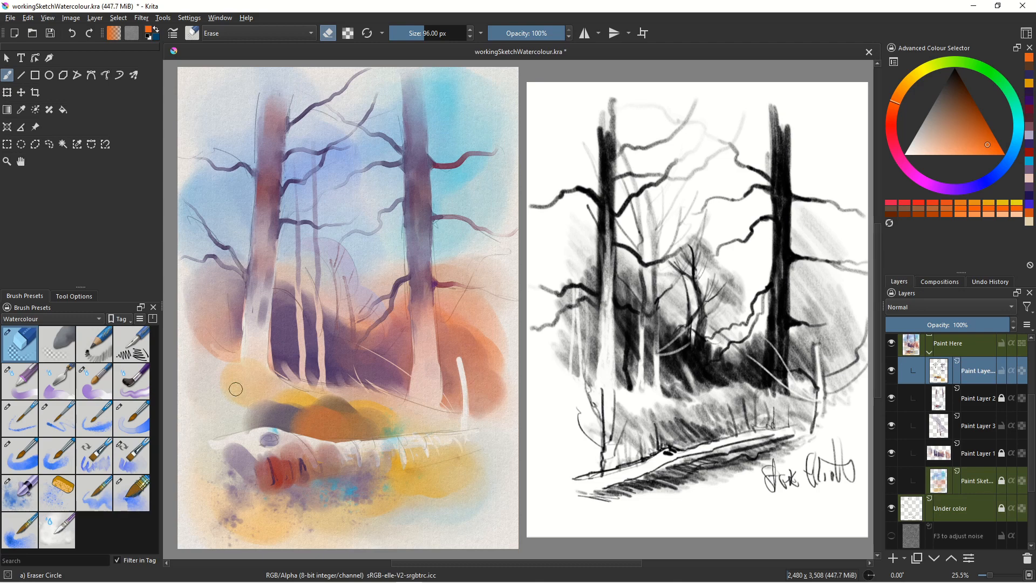
Erase thin upright grass stalks out of the dark and orange wash above the log with the eraser reduced to 26 px
{"action": "key", "text": "bracketleft"}
{"action": "key", "text": "bracketleft"}
{"action": "key", "text": "bracketleft"}
{"action": "key", "text": "bracketleft"}
{"action": "key", "text": "bracketleft"}
{"action": "key", "text": "bracketleft"}
{"action": "key", "text": "bracketleft"}
{"action": "key", "text": "bracketleft"}
{"action": "key", "text": "bracketleft"}
{"action": "key", "text": "bracketleft"}
{"action": "key", "text": "bracketleft"}
{"action": "key", "text": "bracketleft"}
{"action": "key", "text": "bracketleft"}
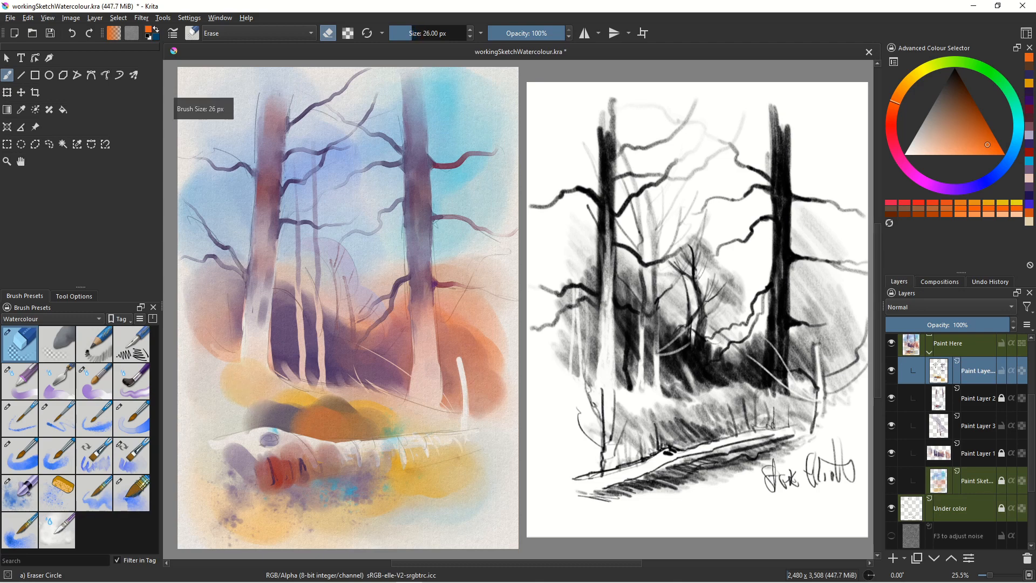
{"action": "left_click_drag", "start_coordinate": [291, 433], "coordinate": [297, 400]}
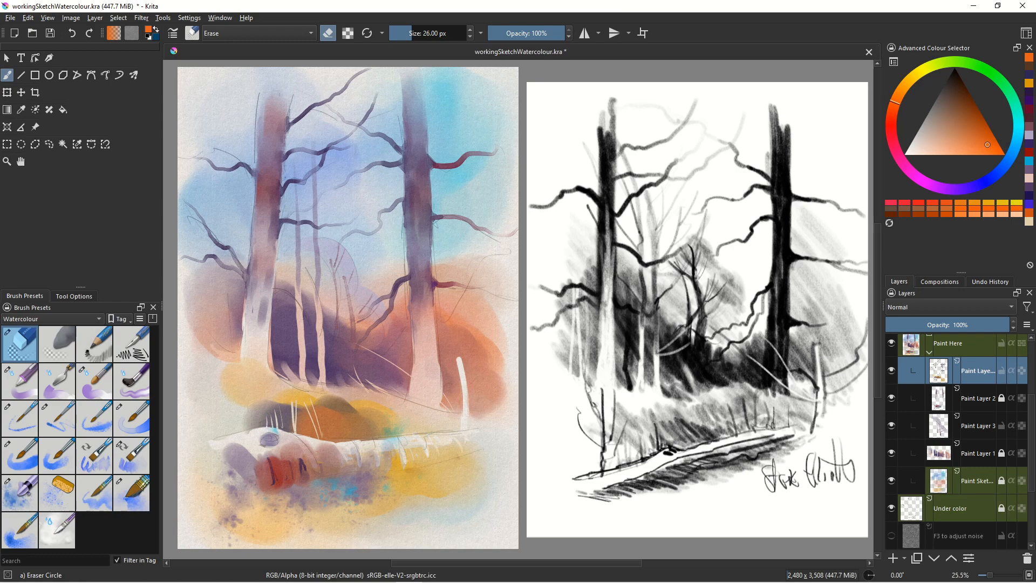
{"action": "left_click_drag", "start_coordinate": [347, 442], "coordinate": [348, 400]}
{"action": "mouse_move", "coordinate": [351, 443]}
{"action": "left_mouse_down"}
{"action": "mouse_move", "coordinate": [358, 408]}
{"action": "mouse_move", "coordinate": [392, 412]}
{"action": "left_mouse_up"}
{"action": "left_click_drag", "start_coordinate": [262, 427], "coordinate": [268, 398]}
Draw a dark blue twiggy sapling rising from the log's left end with j) WaterC Basic Lines-Wet at 90 px
{"action": "left_click", "coordinate": [55, 414]}
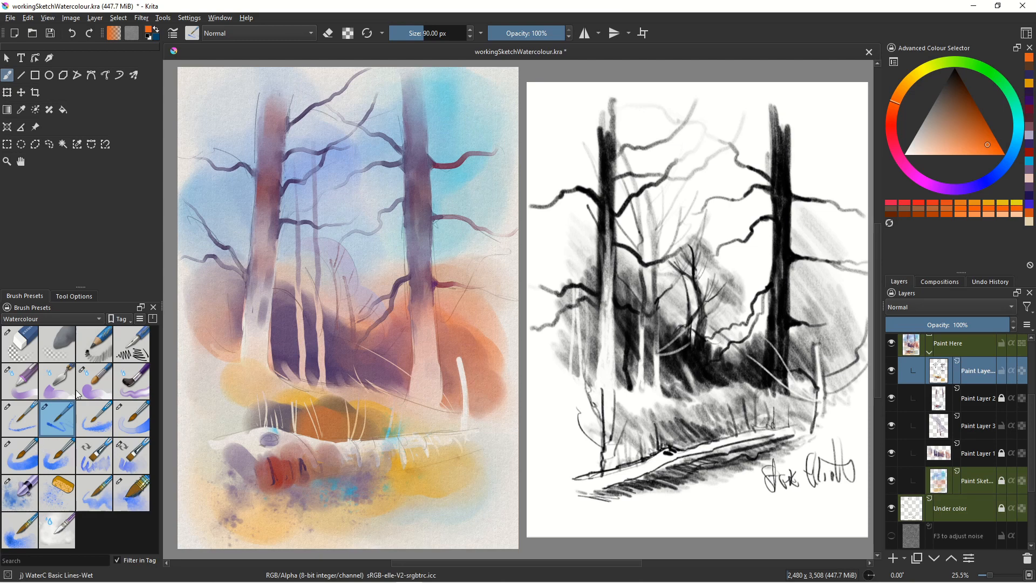
{"action": "left_click", "coordinate": [972, 184]}
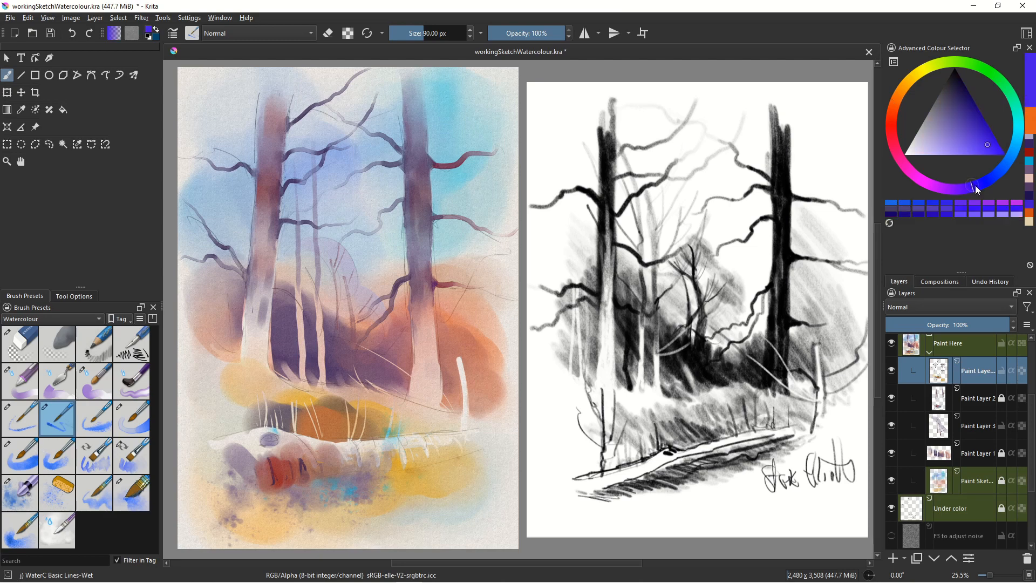
{"action": "left_click", "coordinate": [960, 90]}
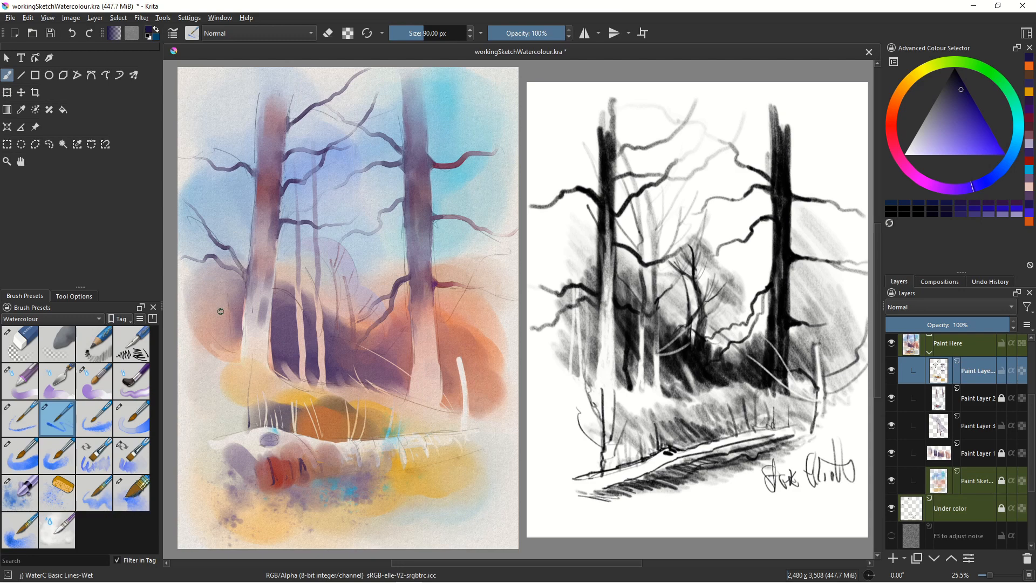
{"action": "left_click_drag", "start_coordinate": [260, 341], "coordinate": [255, 383]}
{"action": "left_click_drag", "start_coordinate": [252, 342], "coordinate": [246, 390]}
{"action": "left_click_drag", "start_coordinate": [213, 370], "coordinate": [235, 399]}
{"action": "left_click_drag", "start_coordinate": [212, 327], "coordinate": [230, 363]}
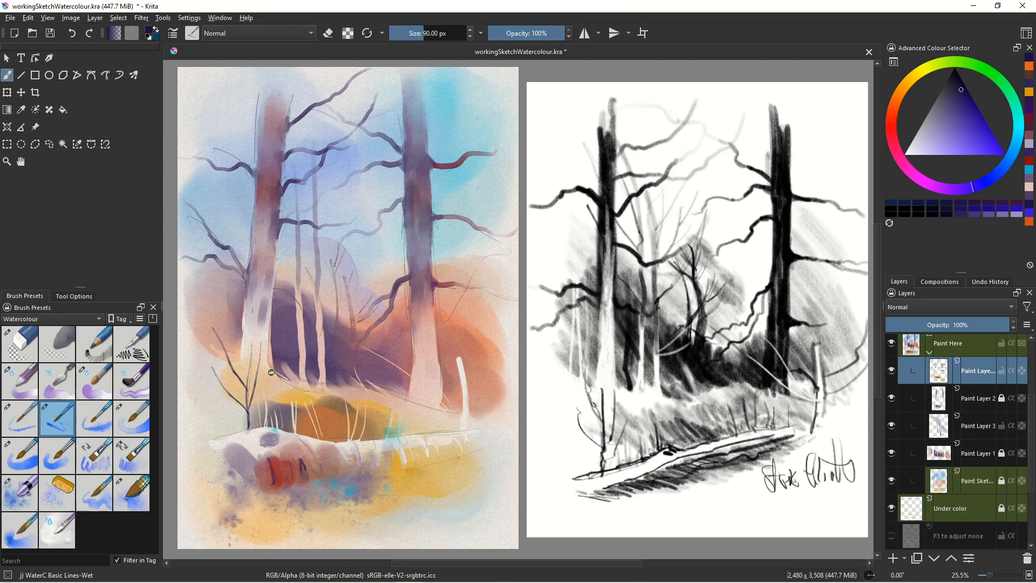
{"action": "left_click_drag", "start_coordinate": [268, 379], "coordinate": [251, 414]}
Draw thin dark branches on both sides of the white stump and fine twigs off the right tree's lower right branch
{"action": "left_click_drag", "start_coordinate": [461, 380], "coordinate": [424, 357]}
{"action": "left_click_drag", "start_coordinate": [461, 386], "coordinate": [421, 369]}
{"action": "mouse_move", "coordinate": [465, 375]}
{"action": "left_mouse_down"}
{"action": "mouse_move", "coordinate": [490, 343]}
{"action": "mouse_move", "coordinate": [487, 318]}
{"action": "left_mouse_up"}
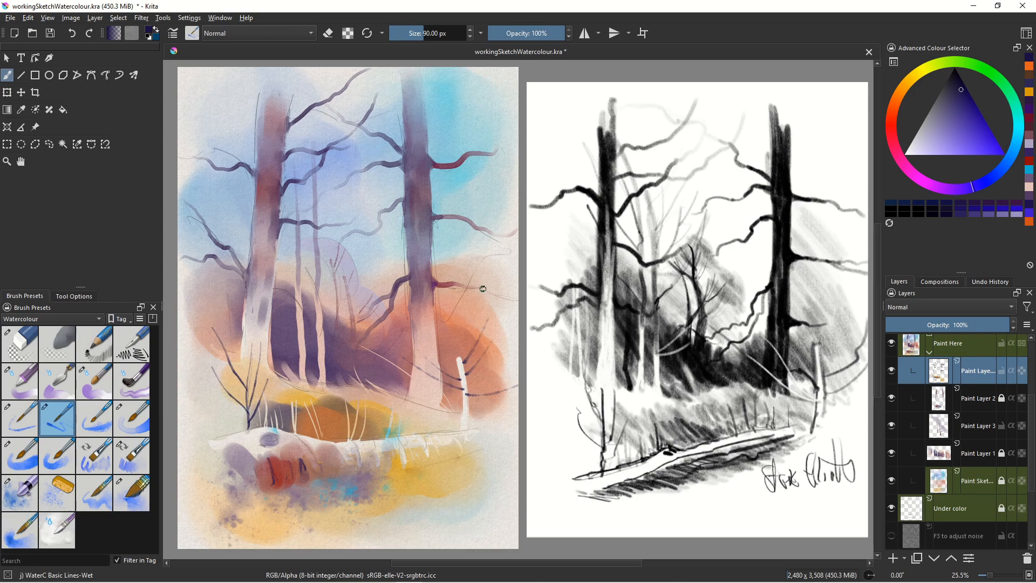
{"action": "left_click_drag", "start_coordinate": [476, 287], "coordinate": [515, 298]}
{"action": "left_click_drag", "start_coordinate": [477, 292], "coordinate": [511, 312]}
Sign the painting in its lower right corner with c) Pencil 1 Sketch in dark blue
{"action": "left_click_drag", "start_coordinate": [424, 476], "coordinate": [421, 484]}
{"action": "left_click", "coordinate": [95, 341]}
{"action": "mouse_move", "coordinate": [419, 483]}
{"action": "left_mouse_down"}
{"action": "mouse_move", "coordinate": [410, 499]}
{"action": "mouse_move", "coordinate": [434, 491]}
{"action": "mouse_move", "coordinate": [433, 501]}
{"action": "mouse_move", "coordinate": [435, 493]}
{"action": "mouse_move", "coordinate": [497, 507]}
{"action": "left_mouse_up"}
{"action": "left_click_drag", "start_coordinate": [470, 497], "coordinate": [499, 493]}
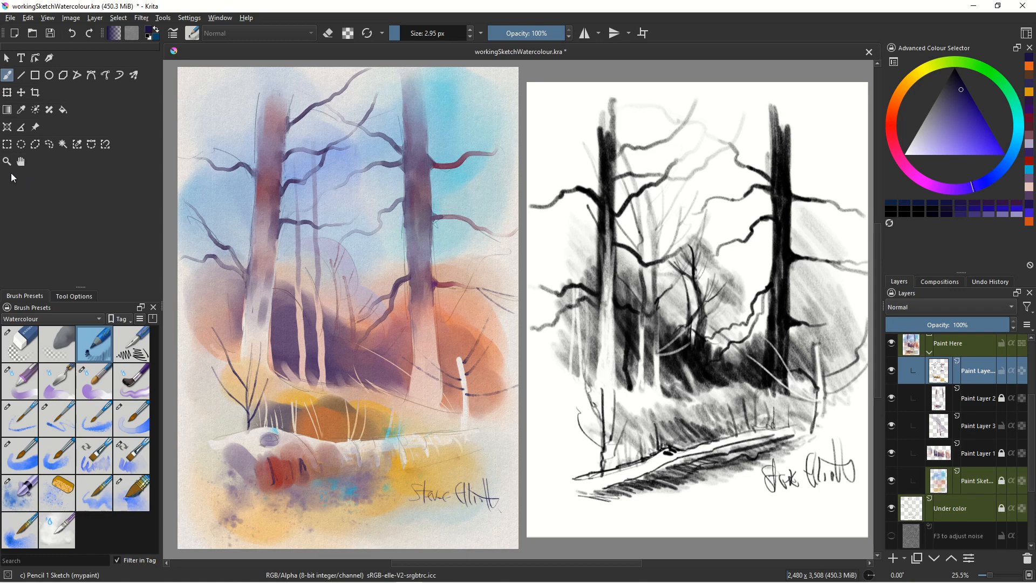
Add workingSketch.png as a reference image with the Reference Images tool
{"action": "left_click", "coordinate": [34, 128]}
{"action": "left_click", "coordinate": [65, 296]}
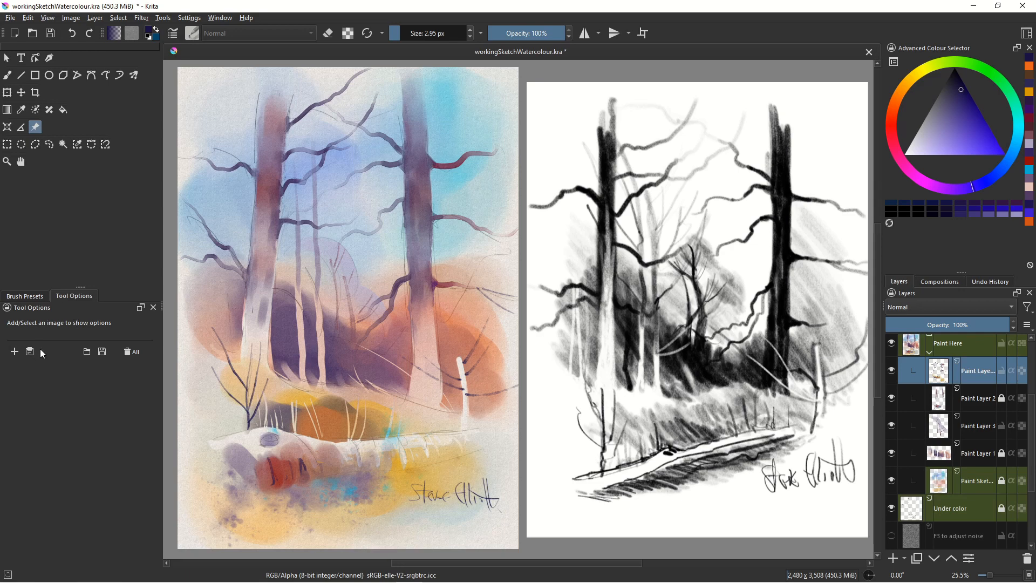
{"action": "left_click", "coordinate": [14, 352]}
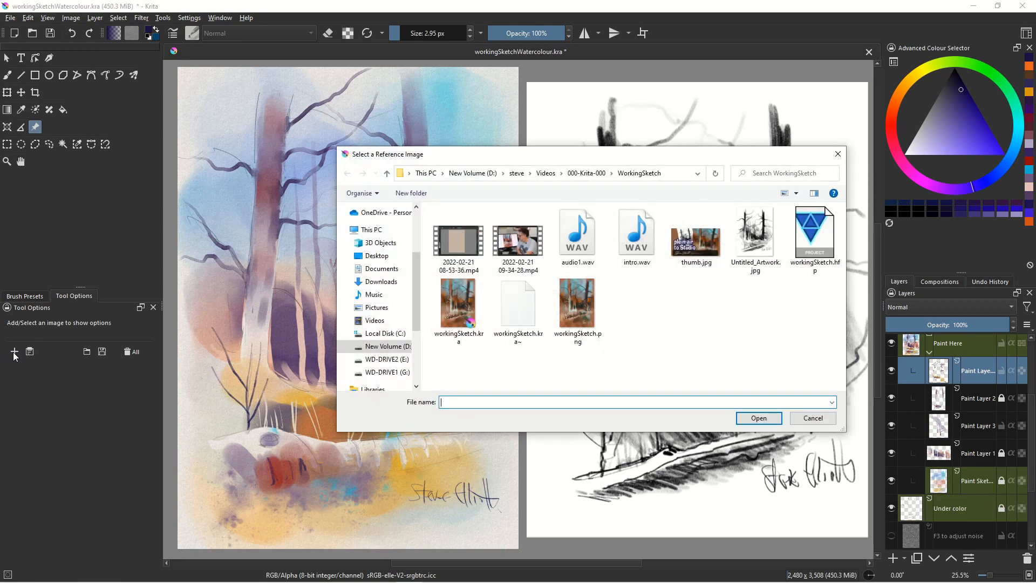
{"action": "left_click", "coordinate": [584, 302]}
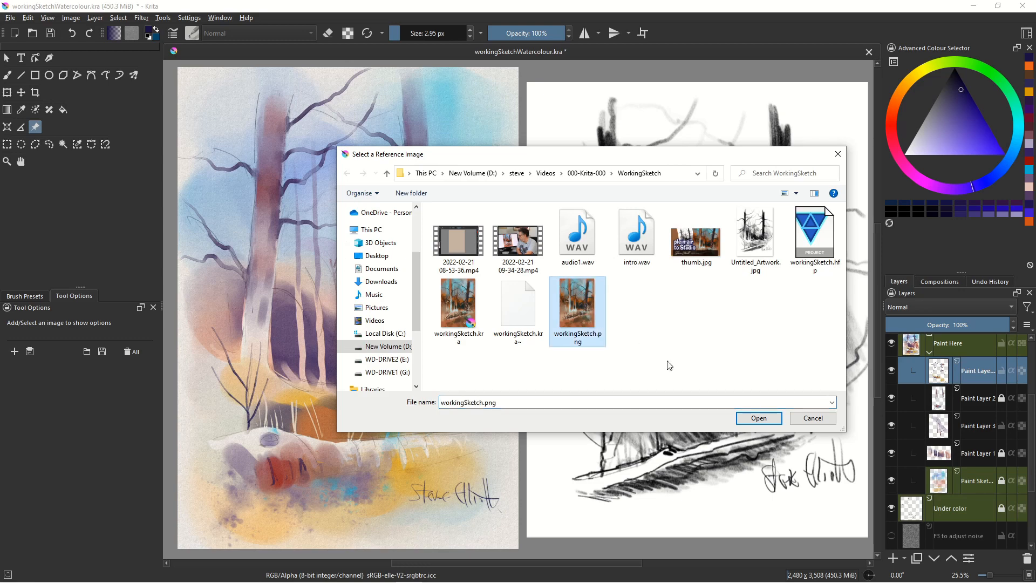
{"action": "left_click", "coordinate": [759, 421]}
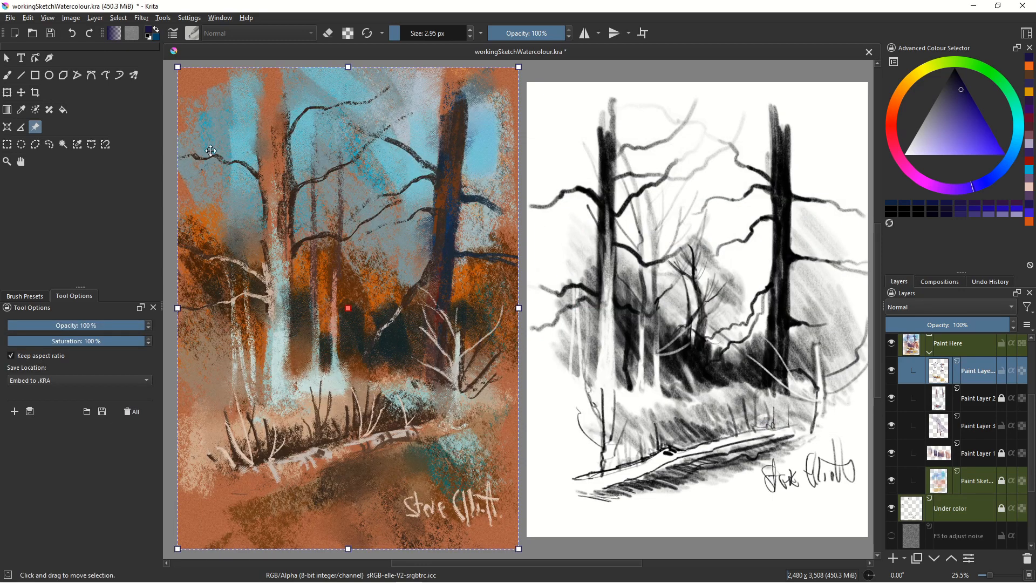
Scale down the coloured reference image and reposition it between the painting and the black-and-white sketch
{"action": "left_click_drag", "start_coordinate": [313, 141], "coordinate": [484, 134]}
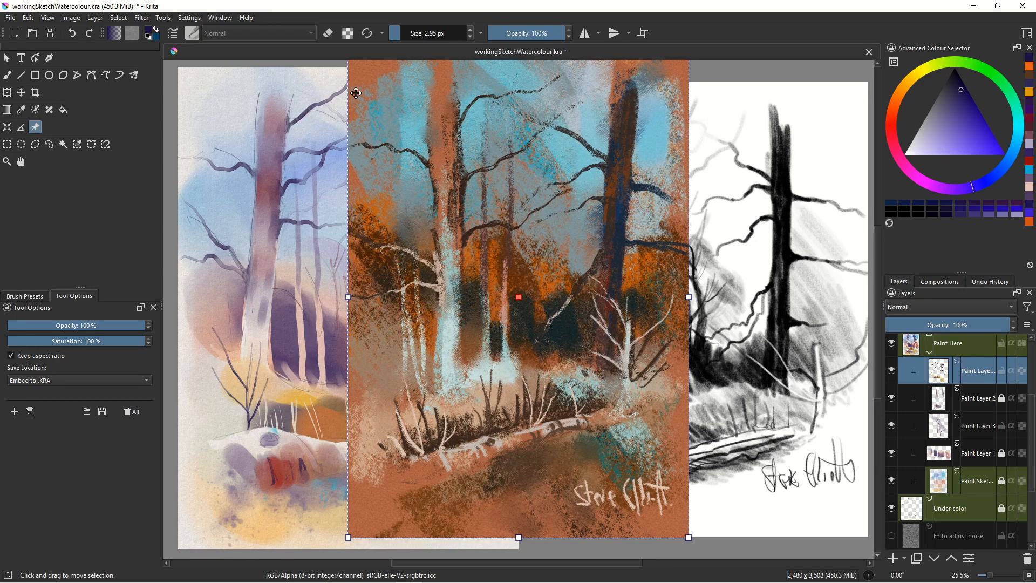
{"action": "left_click_drag", "start_coordinate": [350, 538], "coordinate": [469, 370]}
{"action": "left_click_drag", "start_coordinate": [564, 269], "coordinate": [584, 365]}
{"action": "left_click_drag", "start_coordinate": [489, 158], "coordinate": [466, 115]}
{"action": "left_click_drag", "start_coordinate": [616, 222], "coordinate": [483, 222]}
Shrink the black-and-white sketch reference to a small thumbnail and place it in the upper right corner of the canvas area
{"action": "left_click", "coordinate": [770, 217]}
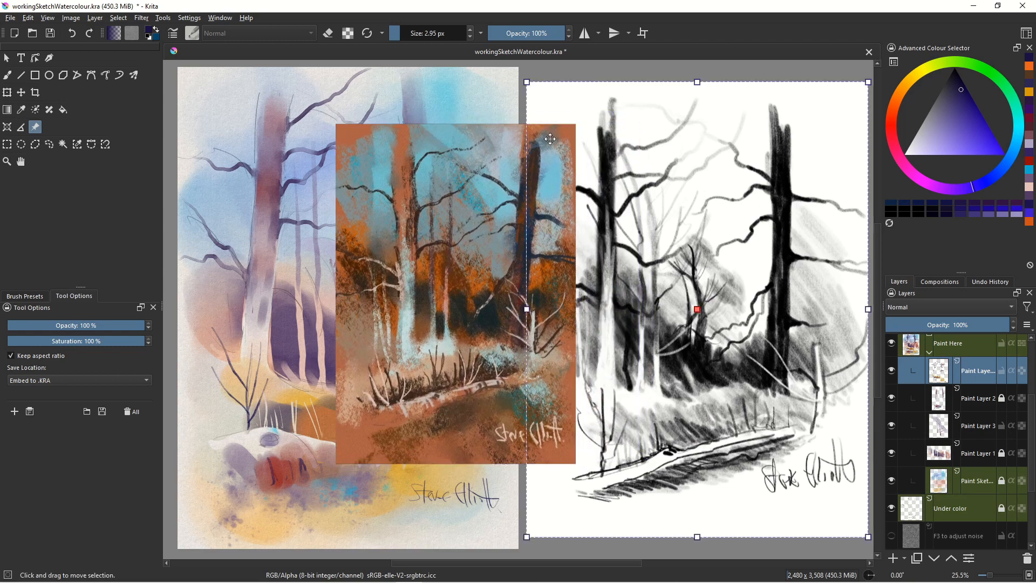
{"action": "mouse_move", "coordinate": [527, 83]}
{"action": "left_mouse_down"}
{"action": "mouse_move", "coordinate": [637, 159]}
{"action": "mouse_move", "coordinate": [711, 274]}
{"action": "left_mouse_up"}
{"action": "mouse_move", "coordinate": [813, 352]}
{"action": "left_mouse_down"}
{"action": "mouse_move", "coordinate": [773, 229]}
{"action": "mouse_move", "coordinate": [780, 95]}
{"action": "mouse_move", "coordinate": [815, 89]}
{"action": "left_mouse_up"}
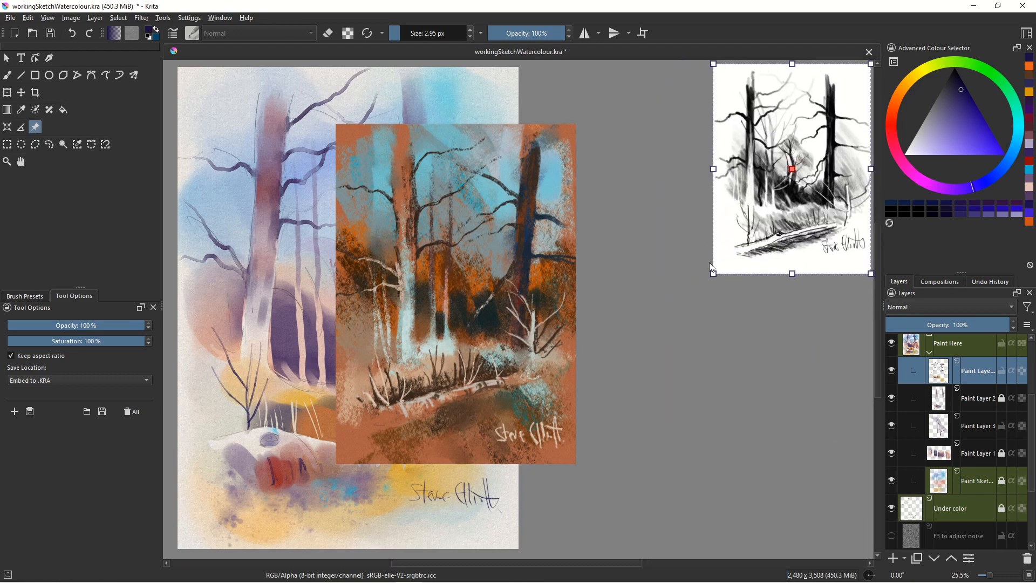
{"action": "left_click_drag", "start_coordinate": [714, 273], "coordinate": [750, 224]}
Move the coloured reference image beside the painting, enlarge it for comparison, and return to the Freehand Brush tool
{"action": "left_click_drag", "start_coordinate": [490, 230], "coordinate": [669, 175]}
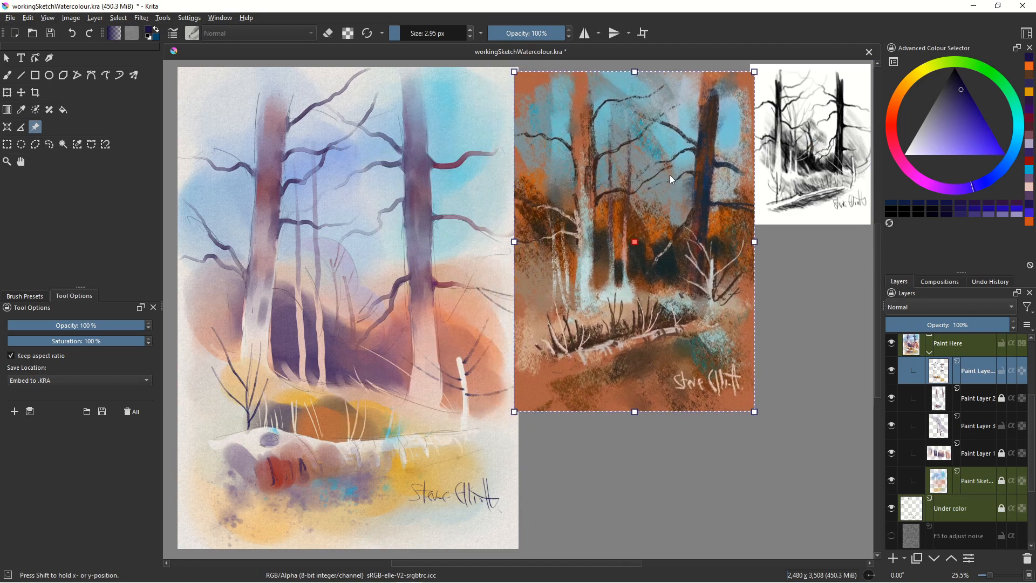
{"action": "left_click_drag", "start_coordinate": [750, 409], "coordinate": [801, 482]}
{"action": "mouse_move", "coordinate": [635, 391]}
{"action": "left_mouse_down"}
{"action": "mouse_move", "coordinate": [656, 445]}
{"action": "mouse_move", "coordinate": [643, 443]}
{"action": "mouse_move", "coordinate": [615, 377]}
{"action": "left_mouse_up"}
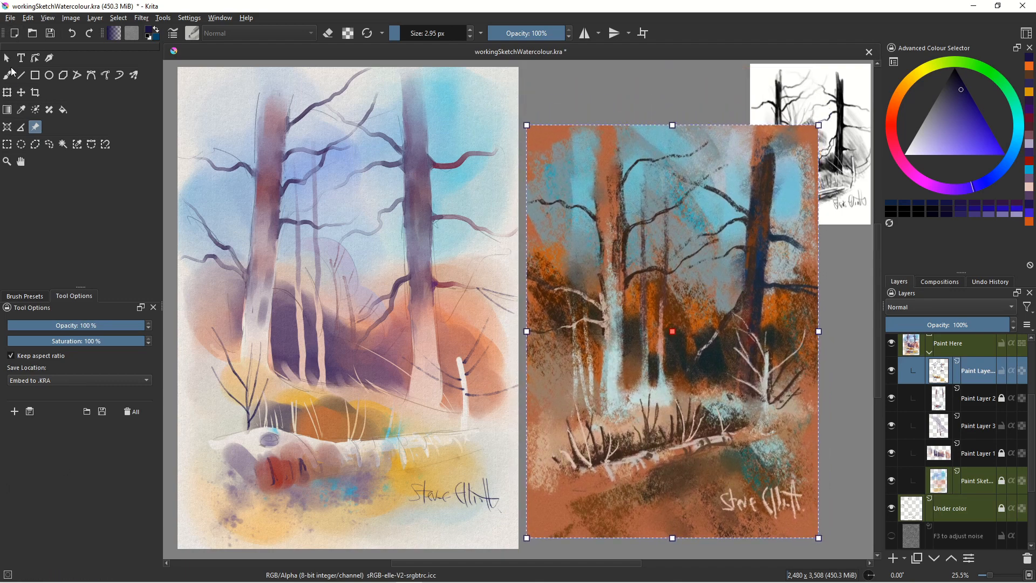
{"action": "left_click", "coordinate": [7, 75]}
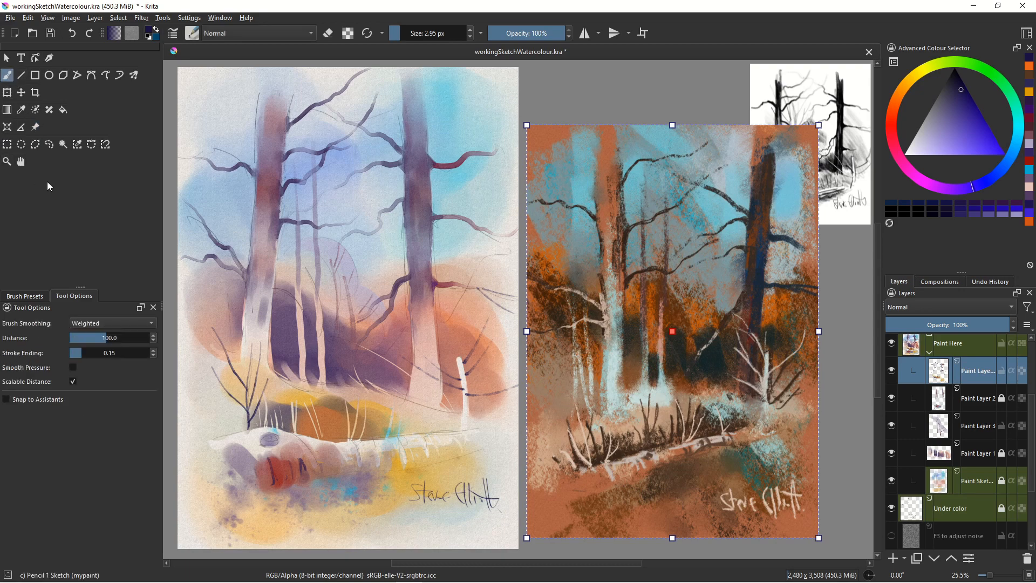